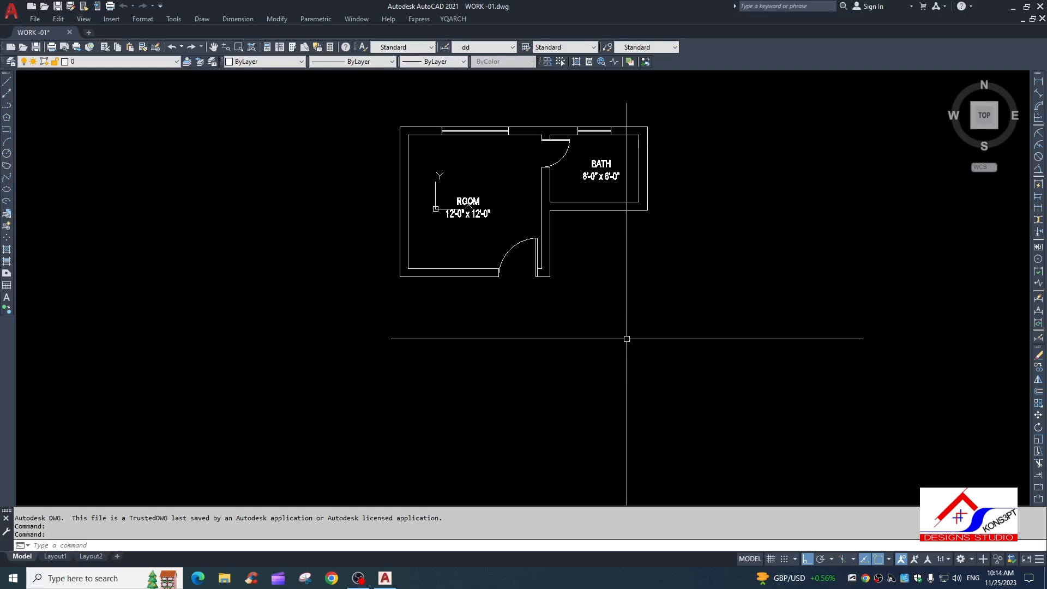
{"action": "key", "text": "Escape"}
{"action": "middle_click_drag", "start_coordinate": [551, 220], "coordinate": [576, 159]}
{"action": "middle_click_drag", "start_coordinate": [521, 237], "coordinate": [495, 268]}
{"action": "scroll", "coordinate": [490, 296], "scroll_direction": "up", "scroll_amount": 2}
{"action": "key", "text": "Escape"}
{"action": "scroll", "coordinate": [496, 293], "scroll_direction": "down", "scroll_amount": 2}
{"action": "scroll", "coordinate": [475, 240], "scroll_direction": "down", "scroll_amount": 2}
{"action": "middle_click_drag", "start_coordinate": [470, 253], "coordinate": [477, 279]}
{"action": "scroll", "coordinate": [467, 294], "scroll_direction": "up", "scroll_amount": 4}
{"action": "scroll", "coordinate": [479, 309], "scroll_direction": "down", "scroll_amount": 2}
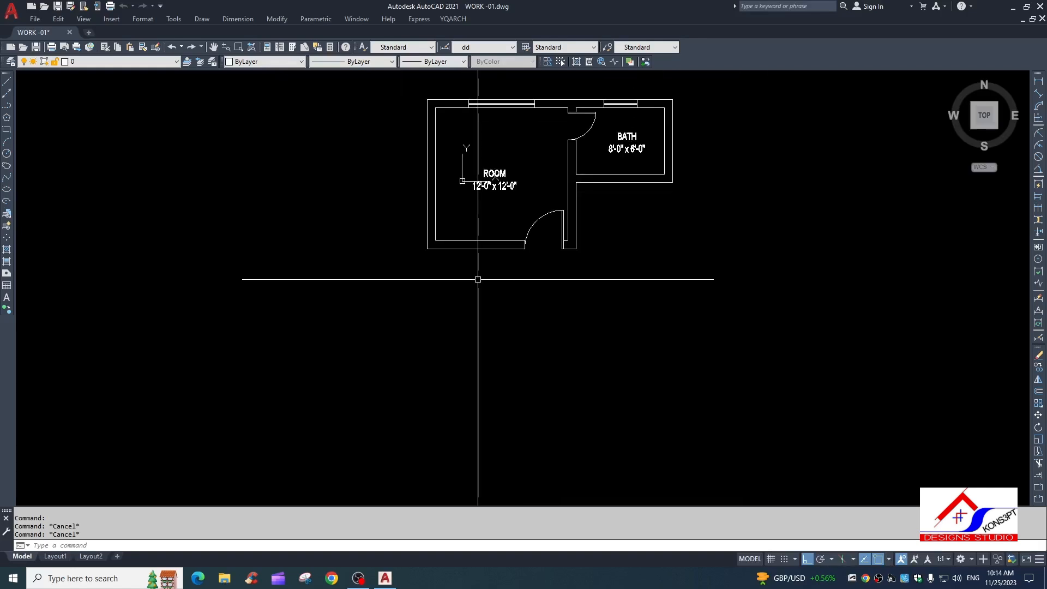
{"action": "key", "text": "Escape"}
{"action": "type", "text": "c"}
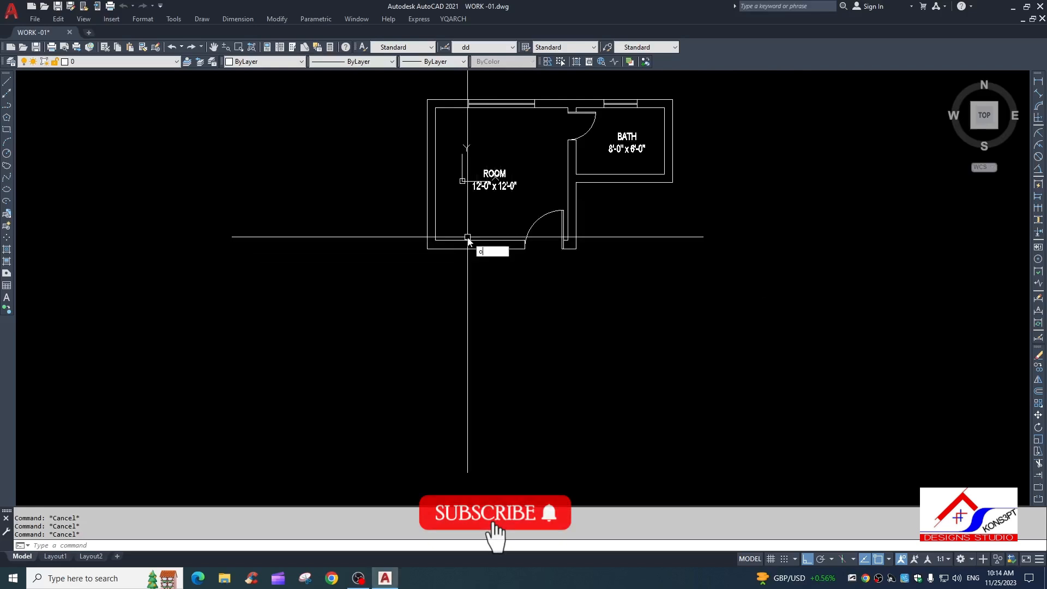
{"action": "scroll", "coordinate": [505, 297], "scroll_direction": "up", "scroll_amount": 2}
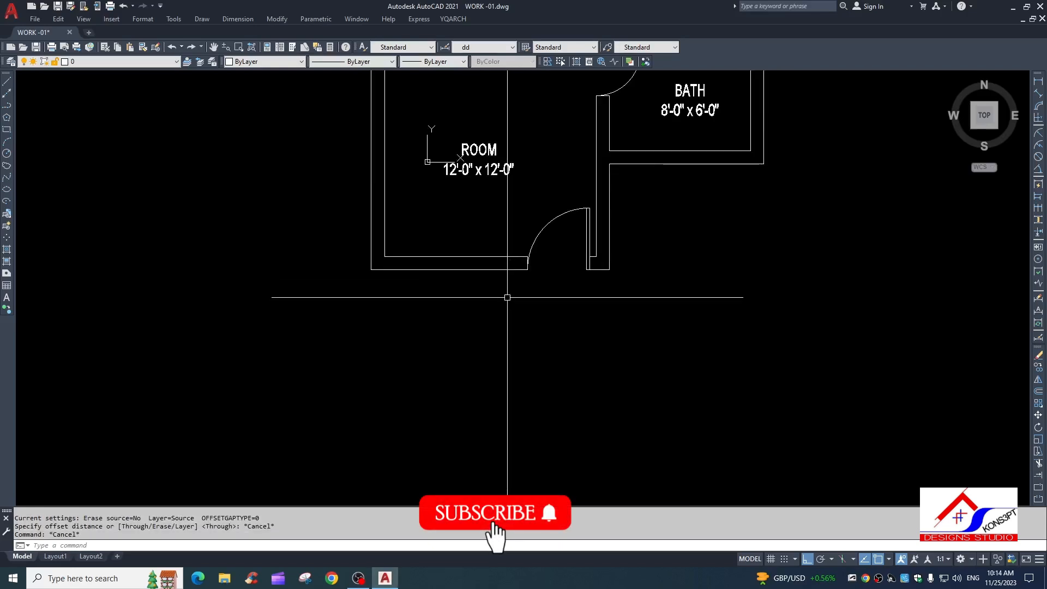
{"action": "type", "text": "l"}
{"action": "key", "text": "Return"}
{"action": "left_click", "coordinate": [527, 268]}
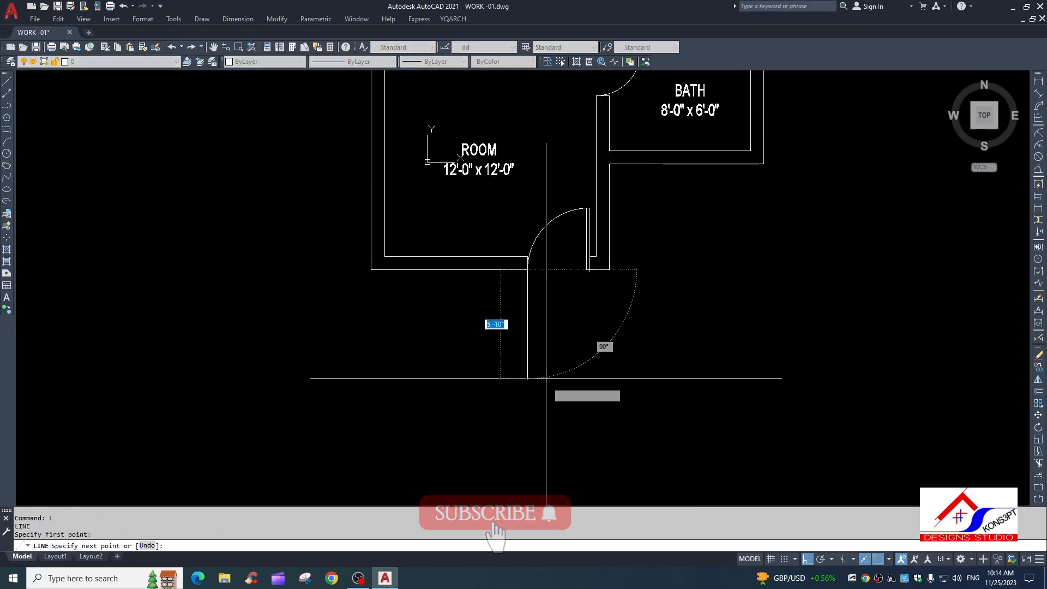
{"action": "key", "text": "Escape"}
Offset the outer line of the room's lower wall 5' downward
{"action": "type", "text": "o"}
{"action": "key", "text": "Return"}
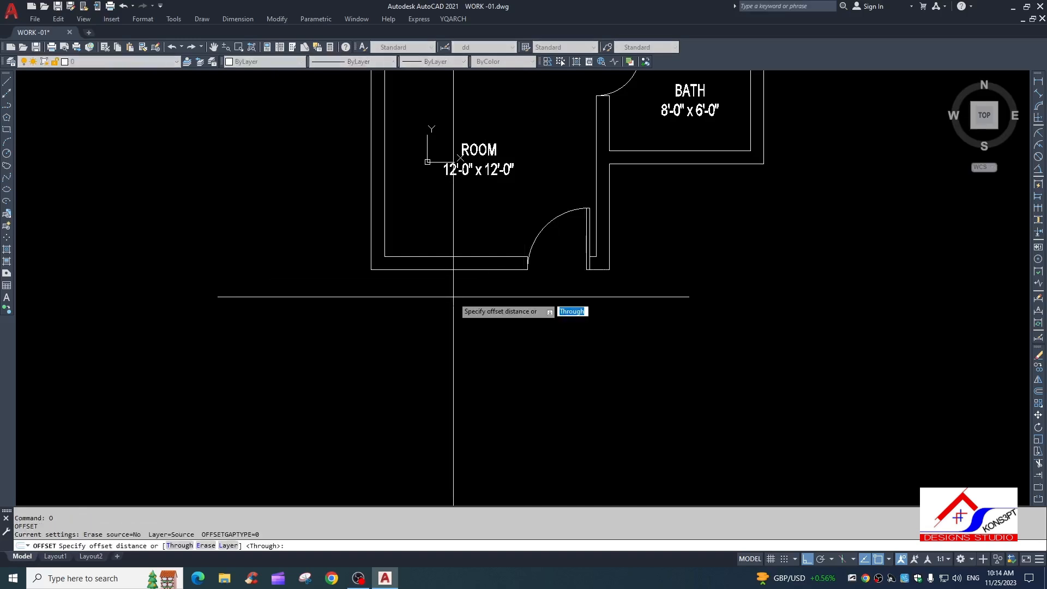
{"action": "type", "text": "5'"}
{"action": "key", "text": "Return"}
{"action": "left_click", "coordinate": [480, 269]}
{"action": "left_click", "coordinate": [480, 300]}
{"action": "key", "text": "Return"}
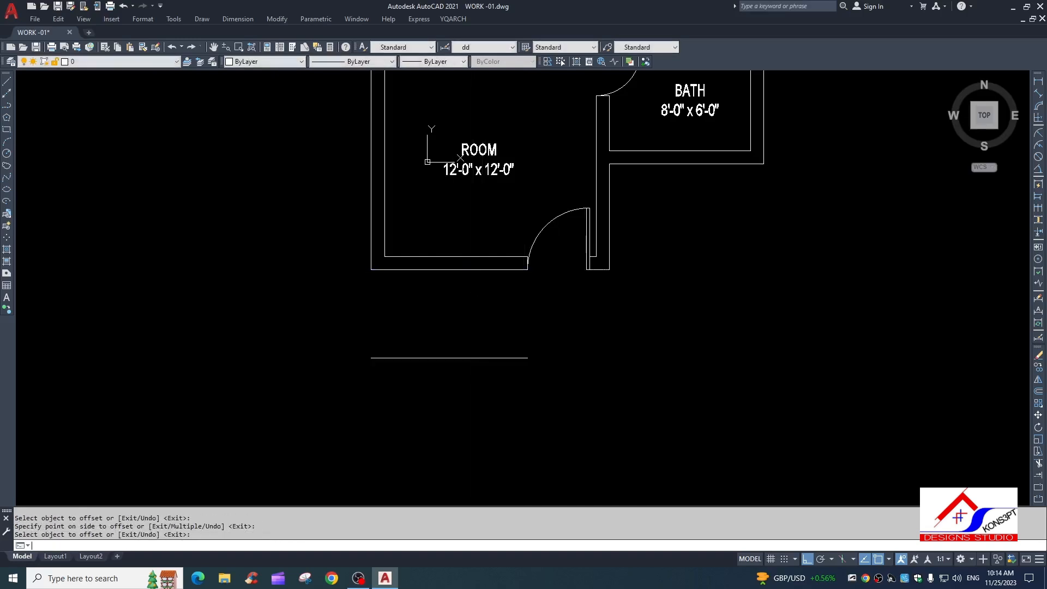
Offset the new line below the room 4.5" downward to form a thin partition wall
{"action": "key", "text": "Return"}
{"action": "type", "text": "4.5"}
{"action": "key", "text": "Return"}
{"action": "left_click", "coordinate": [465, 358]}
{"action": "left_click", "coordinate": [464, 381]}
{"action": "key", "text": "Return"}
Offset the partition's lower line 12' downward to set the depth of the second room
{"action": "key", "text": "Return"}
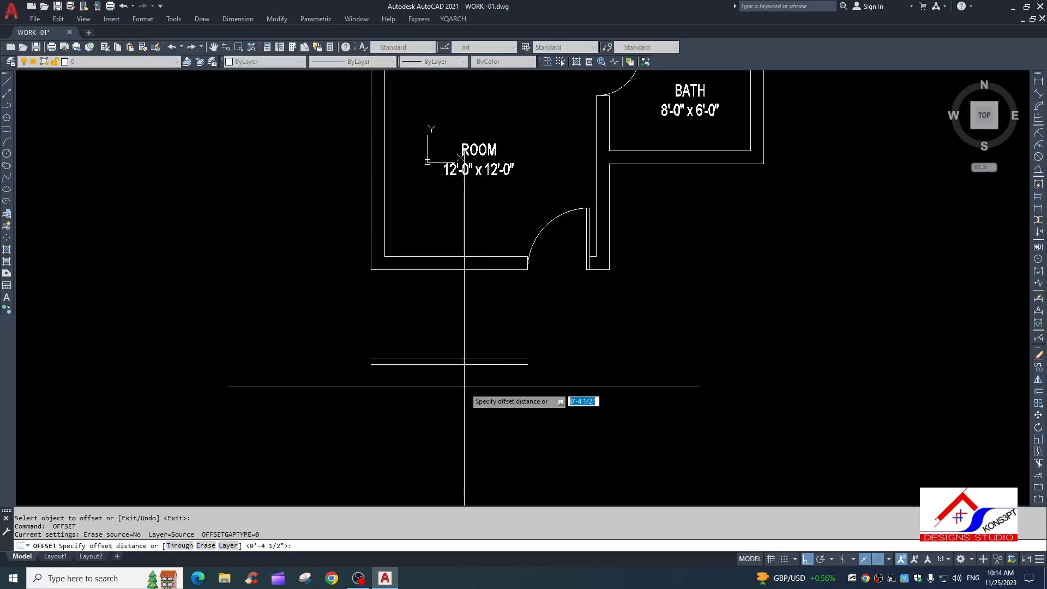
{"action": "type", "text": "12'"}
{"action": "key", "text": "Return"}
{"action": "left_click", "coordinate": [474, 374]}
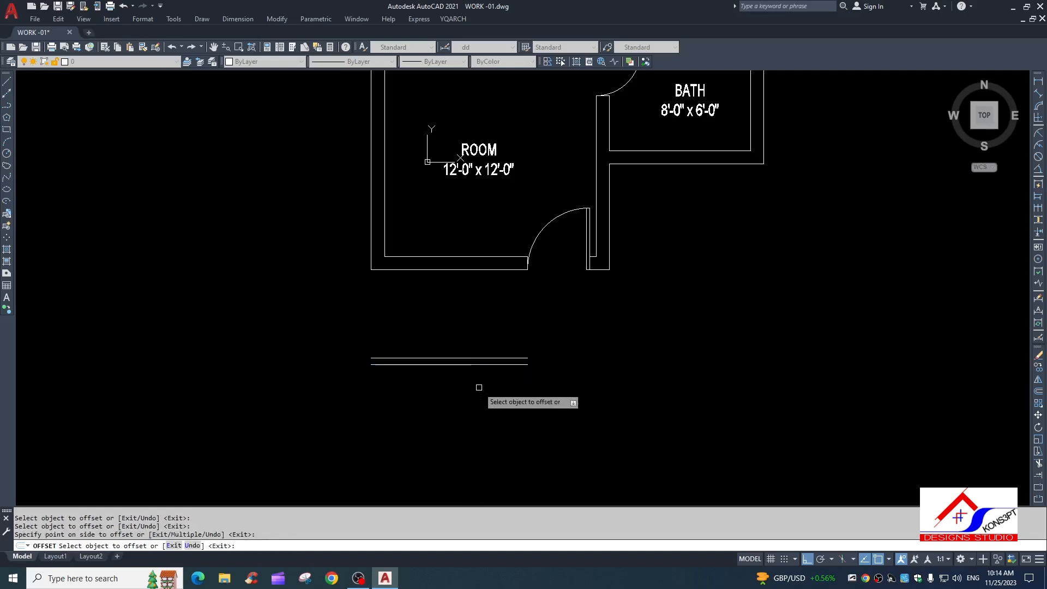
{"action": "scroll", "coordinate": [476, 376], "scroll_direction": "down", "scroll_amount": 3}
{"action": "key", "text": "Return"}
Offset the lowest wall line 9" downward to give the bottom wall its thickness
{"action": "key", "text": "Return"}
{"action": "type", "text": "9"}
{"action": "key", "text": "Return"}
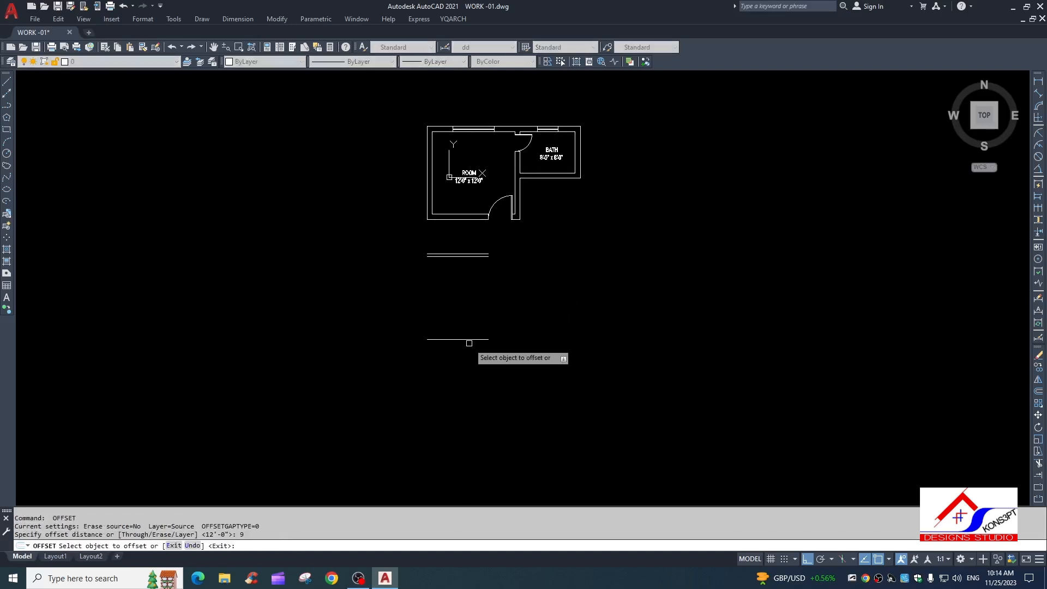
{"action": "left_click", "coordinate": [467, 340]}
{"action": "left_click", "coordinate": [467, 358]}
{"action": "key", "text": "Escape"}
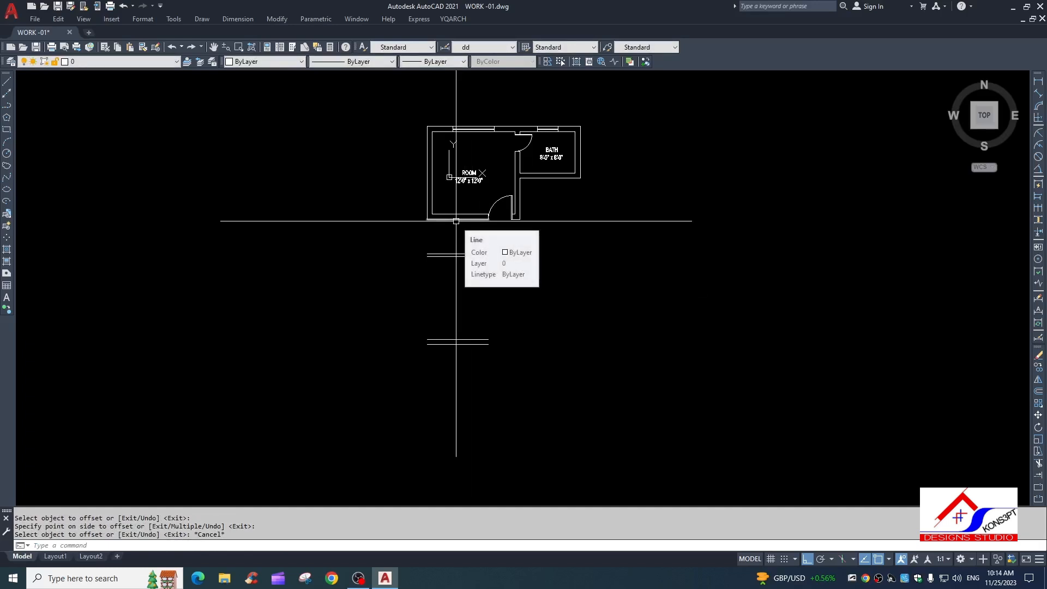
{"action": "key", "text": "Escape"}
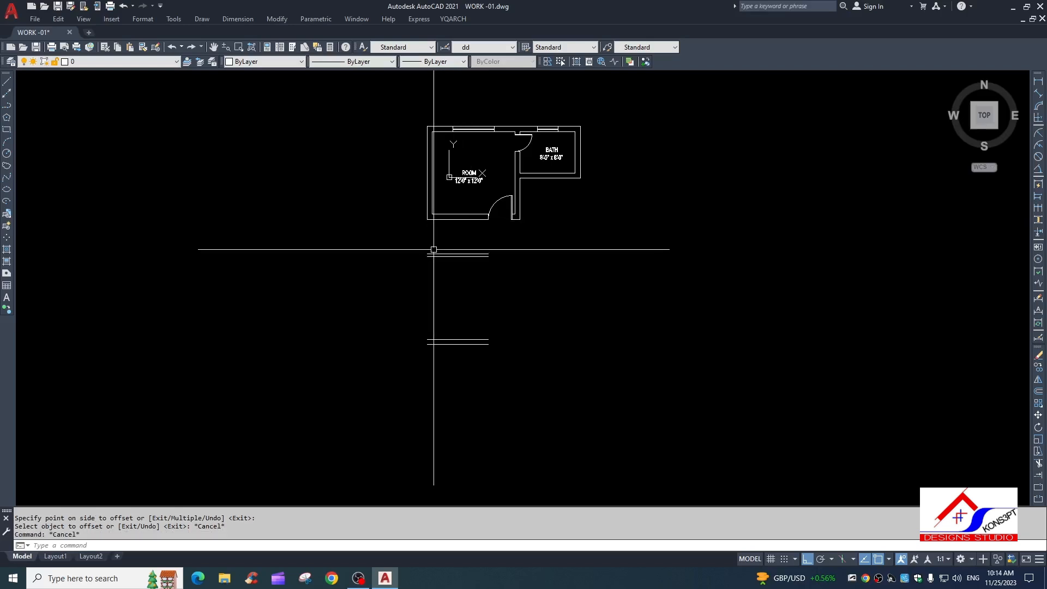
Fillet the left wall's inner and outer lines to the matching bottom wall lines with zero radius
{"action": "type", "text": "f"}
{"action": "key", "text": "Return"}
{"action": "left_click", "coordinate": [434, 204]}
{"action": "scroll", "coordinate": [452, 307], "scroll_direction": "up", "scroll_amount": 2}
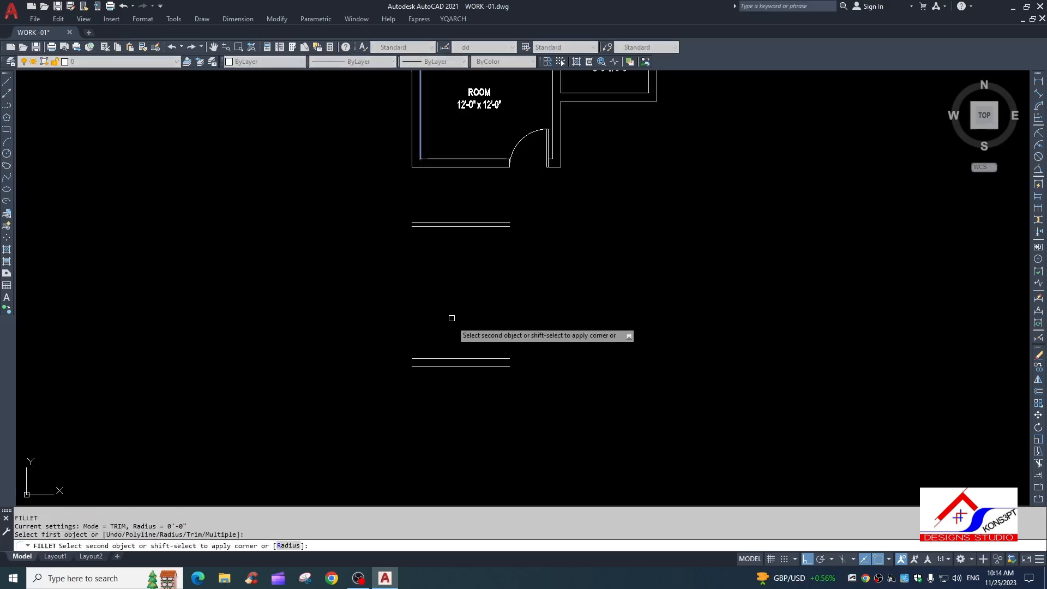
{"action": "left_click", "coordinate": [438, 358]}
{"action": "key", "text": "Return"}
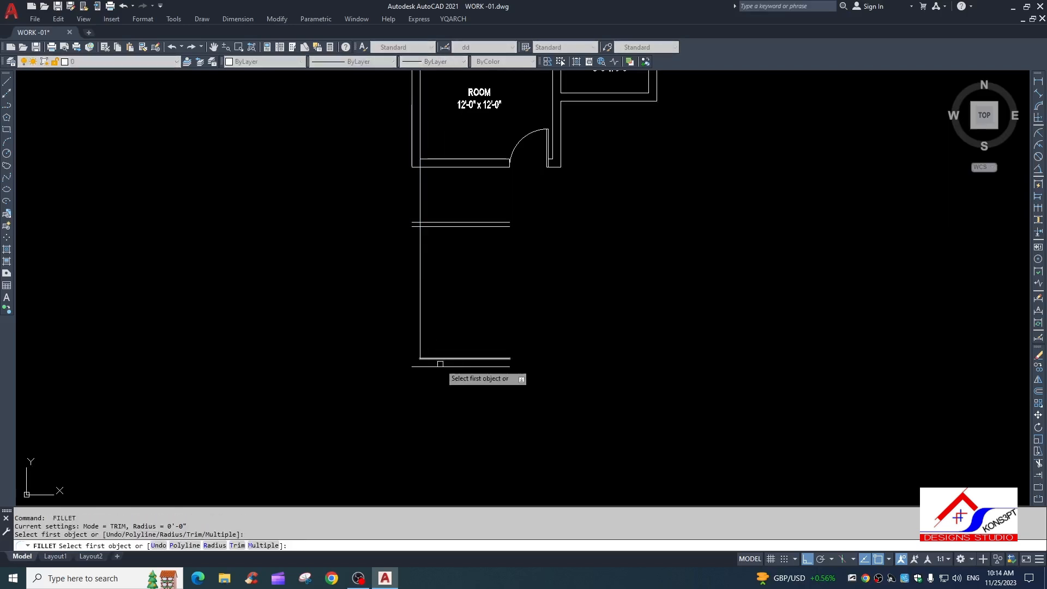
{"action": "left_click", "coordinate": [413, 158]}
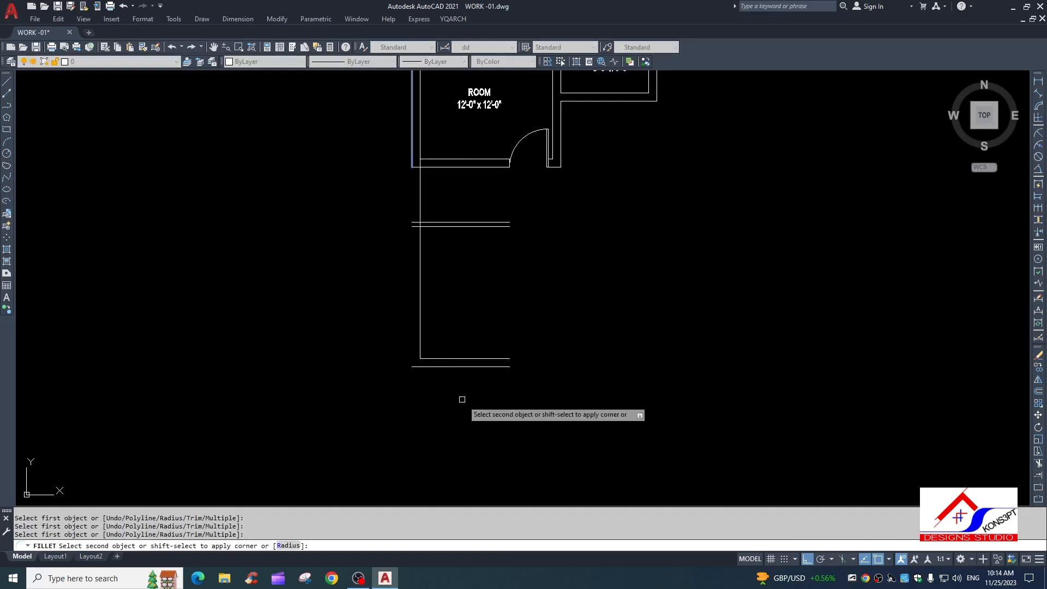
{"action": "left_click", "coordinate": [474, 366]}
Trim the overlapping line segments where the partition and the room's lower wall meet the left wall
{"action": "scroll", "coordinate": [417, 220], "scroll_direction": "up", "scroll_amount": 6}
{"action": "type", "text": "tr"}
{"action": "key", "text": "Return"}
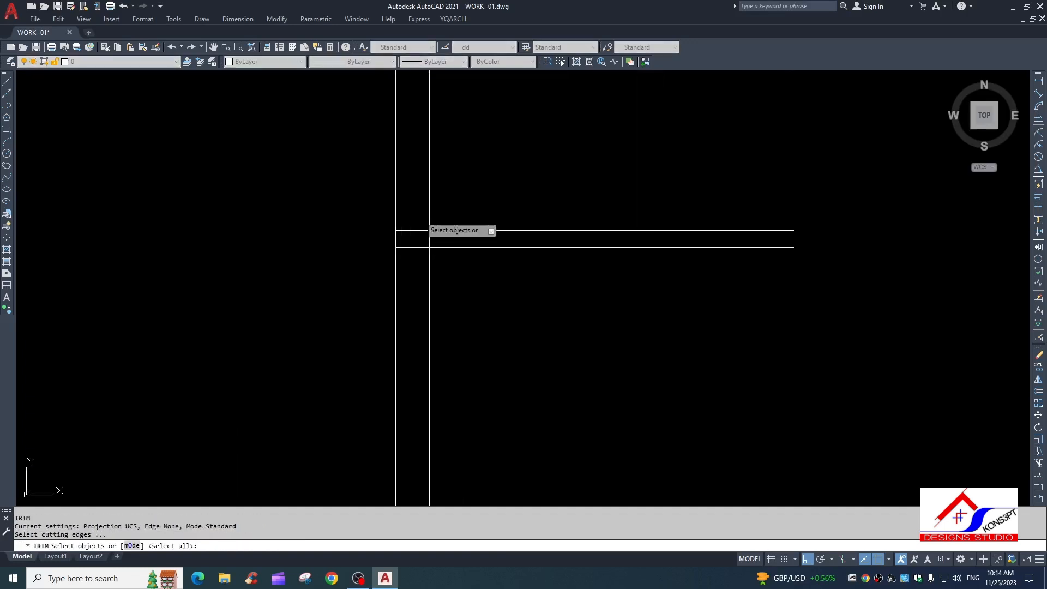
{"action": "key", "text": "Return"}
{"action": "left_click", "coordinate": [421, 217]}
{"action": "left_click", "coordinate": [417, 251]}
{"action": "left_click", "coordinate": [433, 237]}
{"action": "left_click", "coordinate": [425, 241]}
{"action": "scroll", "coordinate": [438, 163], "scroll_direction": "down", "scroll_amount": 2}
{"action": "scroll", "coordinate": [434, 194], "scroll_direction": "up", "scroll_amount": 2}
{"action": "left_click", "coordinate": [438, 194]}
{"action": "key", "text": "Escape"}
{"action": "key", "text": "Escape"}
{"action": "key", "text": "Escape"}
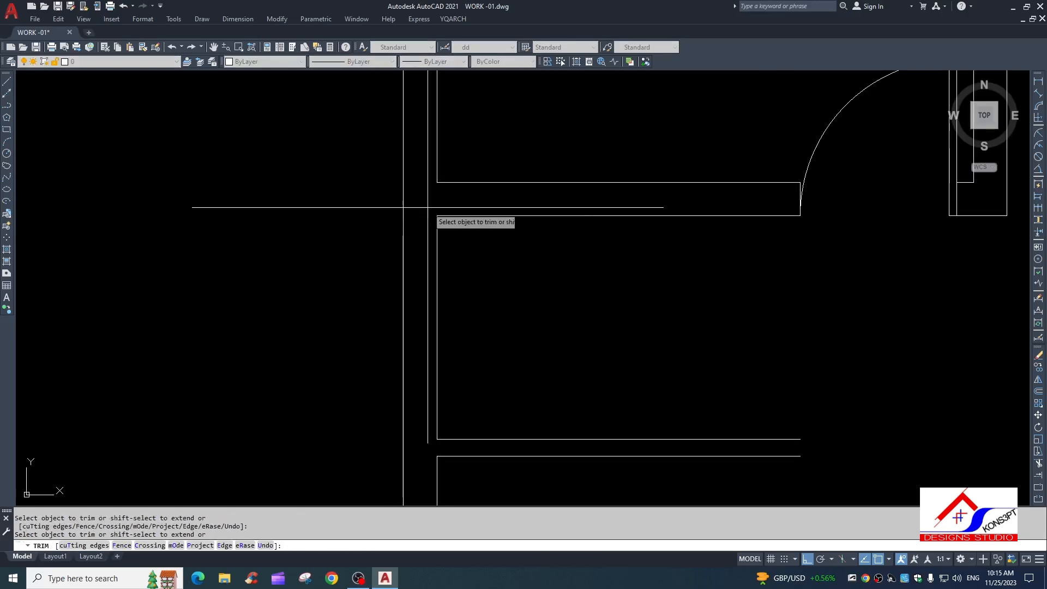
{"action": "scroll", "coordinate": [420, 235], "scroll_direction": "down", "scroll_amount": 4}
{"action": "scroll", "coordinate": [420, 234], "scroll_direction": "up", "scroll_amount": 2}
{"action": "key", "text": "Escape"}
{"action": "middle_click_drag", "start_coordinate": [479, 275], "coordinate": [445, 236]}
{"action": "scroll", "coordinate": [403, 205], "scroll_direction": "up", "scroll_amount": 2}
{"action": "type", "text": "ex"}
{"action": "key", "text": "Return"}
{"action": "key", "text": "Escape"}
Try to offset the short jamb line beside the room door by 4.5" and erase the stray copy
{"action": "type", "text": "o"}
{"action": "key", "text": "Return"}
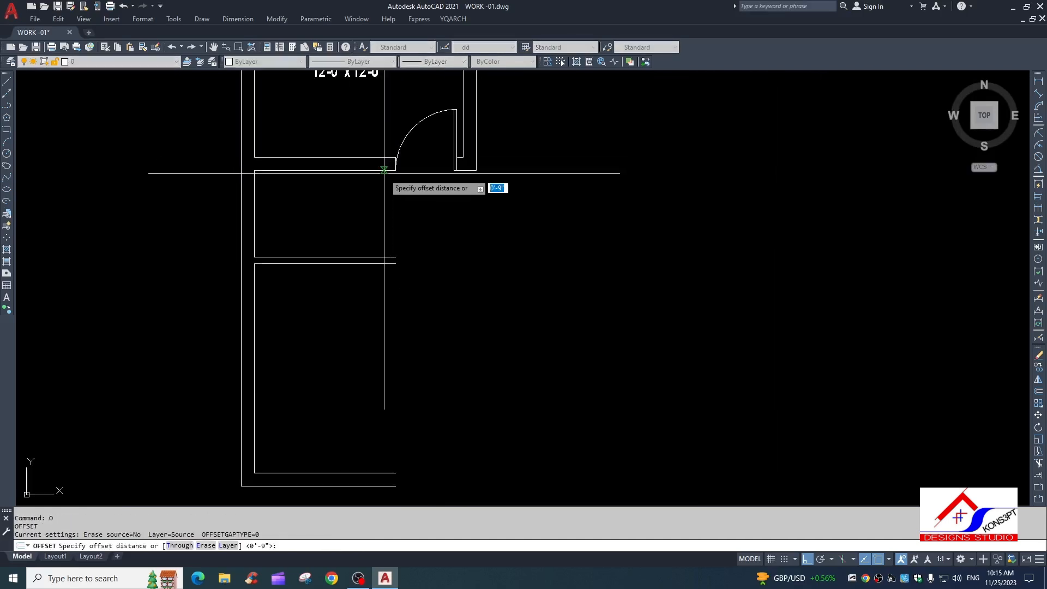
{"action": "type", "text": "4.5"}
{"action": "key", "text": "Return"}
{"action": "scroll", "coordinate": [388, 164], "scroll_direction": "up", "scroll_amount": 4}
{"action": "left_click", "coordinate": [393, 151]}
{"action": "left_click", "coordinate": [380, 178]}
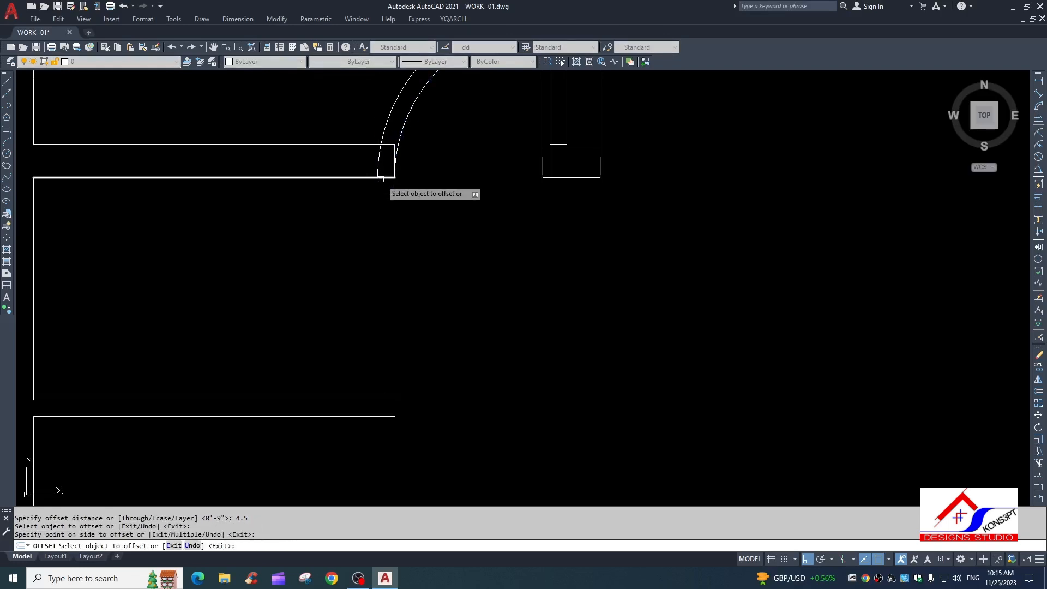
{"action": "scroll", "coordinate": [397, 149], "scroll_direction": "up", "scroll_amount": 2}
{"action": "left_click", "coordinate": [391, 148]}
{"action": "left_click", "coordinate": [355, 164]}
{"action": "key", "text": "Escape"}
{"action": "left_click", "coordinate": [355, 147]}
{"action": "type", "text": "e"}
{"action": "key", "text": "Return"}
{"action": "scroll", "coordinate": [395, 180], "scroll_direction": "down", "scroll_amount": 2}
Offset the short jamb line at the room's lower door opening 4.5" away from the opening
{"action": "type", "text": "o"}
{"action": "key", "text": "Return"}
{"action": "type", "text": "4.05"}
{"action": "key", "text": "Return"}
{"action": "key", "text": "Return"}
{"action": "key", "text": "Return"}
{"action": "type", "text": "4.5"}
{"action": "key", "text": "Return"}
{"action": "left_click", "coordinate": [377, 158]}
{"action": "left_click", "coordinate": [362, 158]}
{"action": "key", "text": "Escape"}
Extend the jamb line and its offset copy down to the partition below the room
{"action": "type", "text": "ex"}
{"action": "key", "text": "Return"}
{"action": "key", "text": "Return"}
{"action": "left_click", "coordinate": [386, 159]}
{"action": "left_click", "coordinate": [349, 163]}
{"action": "key", "text": "Escape"}
Trim the excess line segments where the short vertical partition meets the room's lower wall and the horizontal partition
{"action": "type", "text": "tr"}
{"action": "key", "text": "Return"}
{"action": "key", "text": "Return"}
{"action": "left_click", "coordinate": [381, 153]}
{"action": "left_click", "coordinate": [342, 158]}
{"action": "left_click", "coordinate": [373, 164]}
{"action": "left_click", "coordinate": [363, 182]}
{"action": "scroll", "coordinate": [365, 381], "scroll_direction": "up", "scroll_amount": 1}
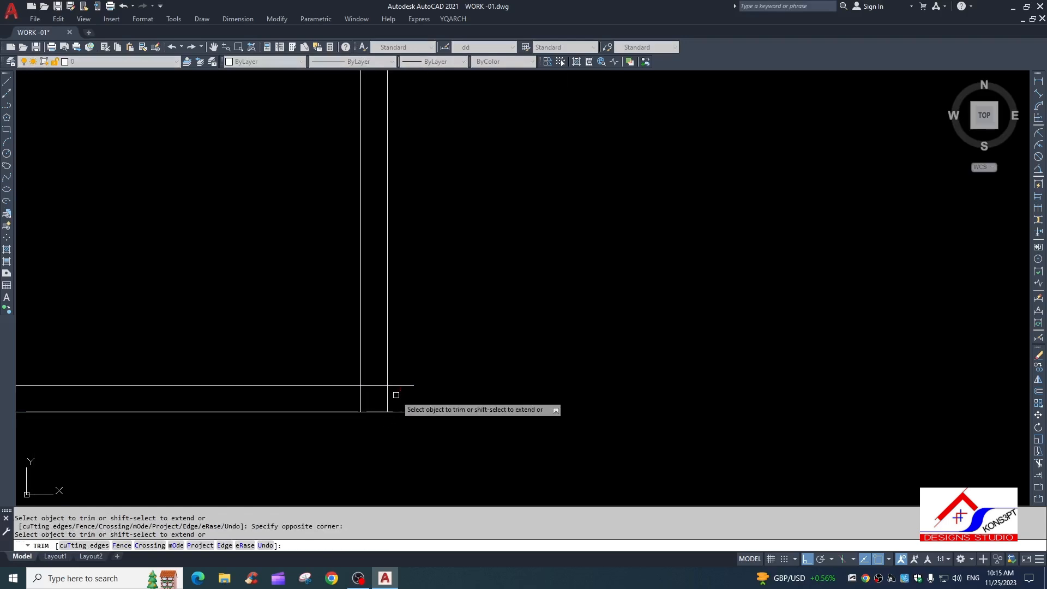
{"action": "key", "text": "Escape"}
Offset the lower room's inner left wall line 12' to the right
{"action": "scroll", "coordinate": [398, 276], "scroll_direction": "down", "scroll_amount": 2}
{"action": "scroll", "coordinate": [398, 276], "scroll_direction": "down", "scroll_amount": 3}
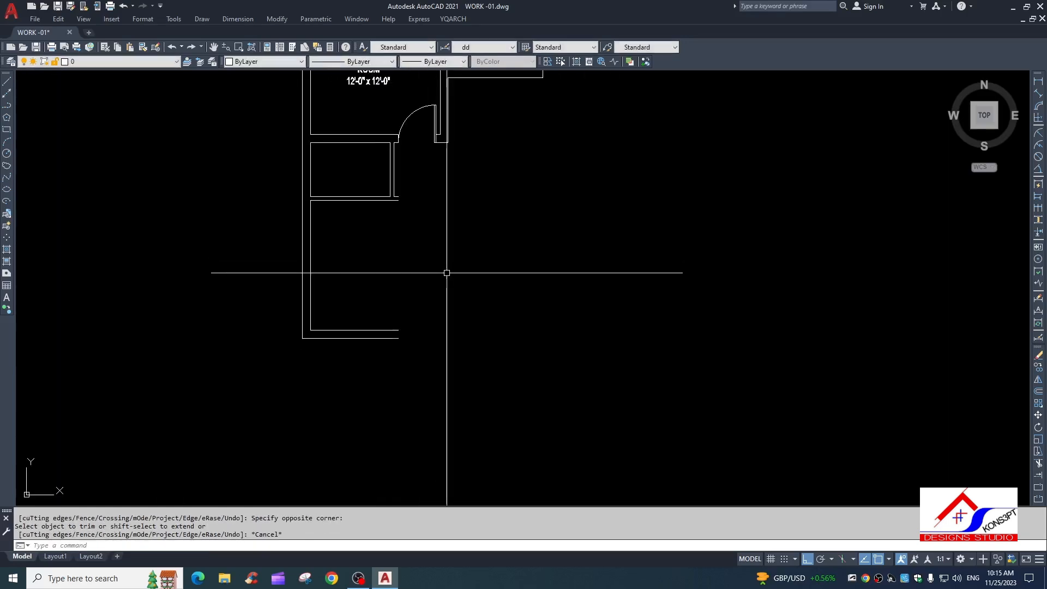
{"action": "type", "text": "o"}
{"action": "key", "text": "Return"}
{"action": "type", "text": "12"}
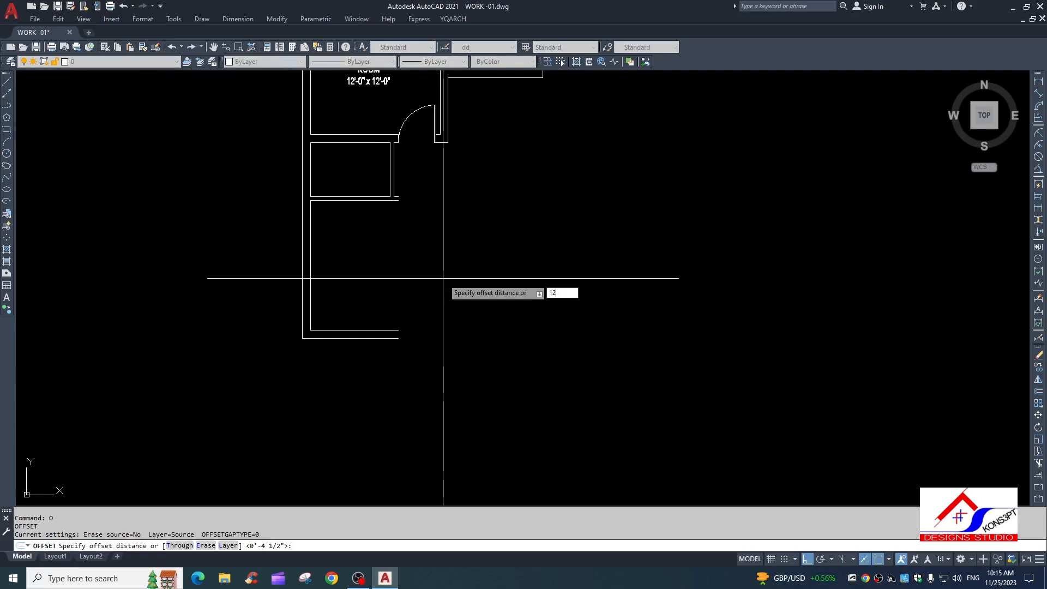
{"action": "type", "text": "'"}
{"action": "key", "text": "Return"}
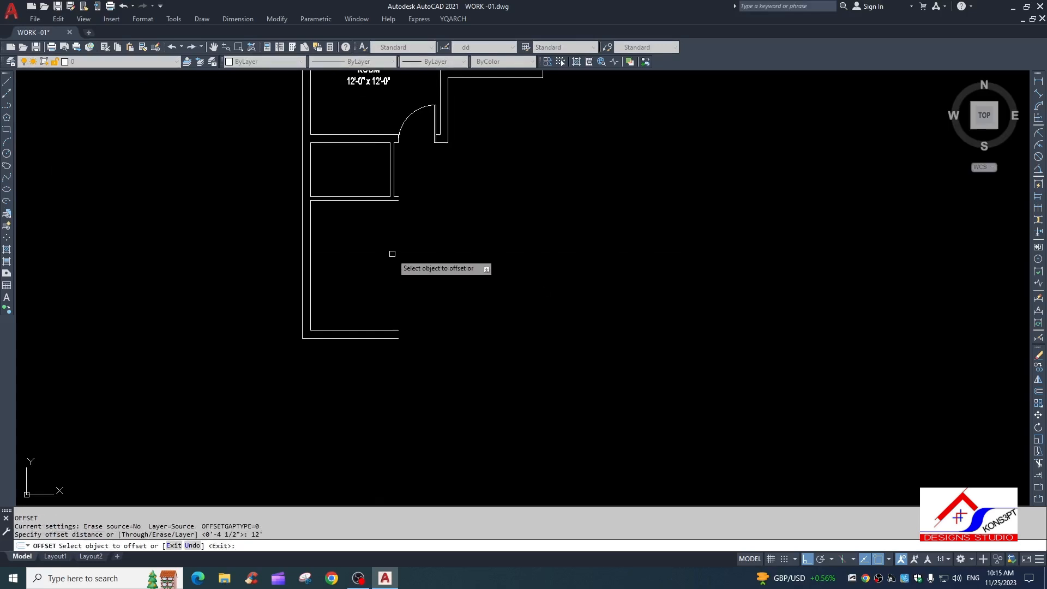
{"action": "left_click", "coordinate": [312, 274]}
{"action": "left_click", "coordinate": [478, 280]}
{"action": "key", "text": "Escape"}
{"action": "left_click", "coordinate": [462, 260]}
{"action": "left_click", "coordinate": [430, 276]}
{"action": "type", "text": "e"}
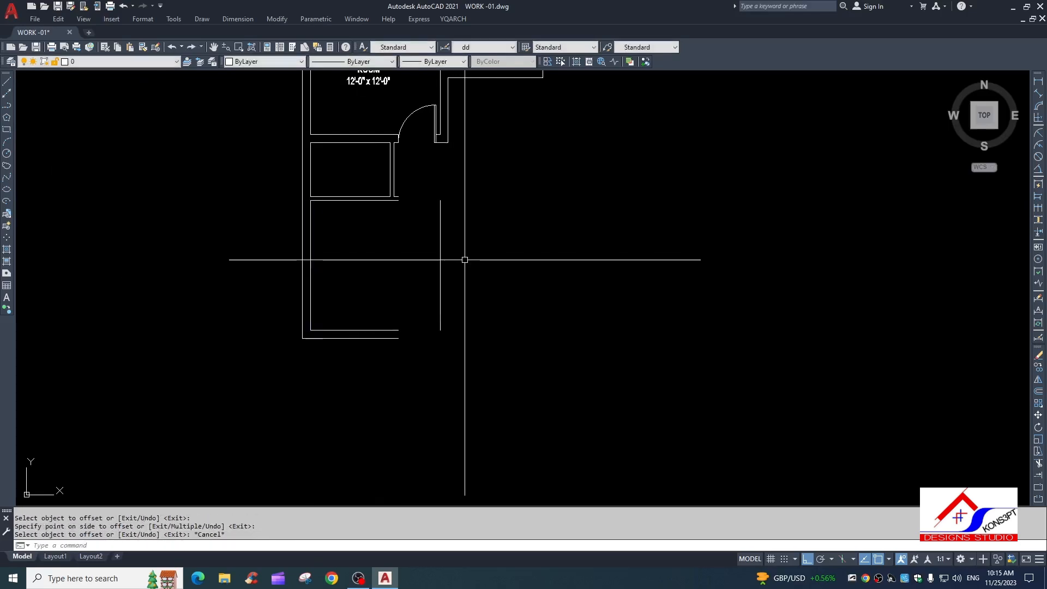
{"action": "key", "text": "Escape"}
Offset the lower room's new right wall line 9" outward
{"action": "type", "text": "o"}
{"action": "key", "text": "Return"}
{"action": "type", "text": "9"}
{"action": "key", "text": "Return"}
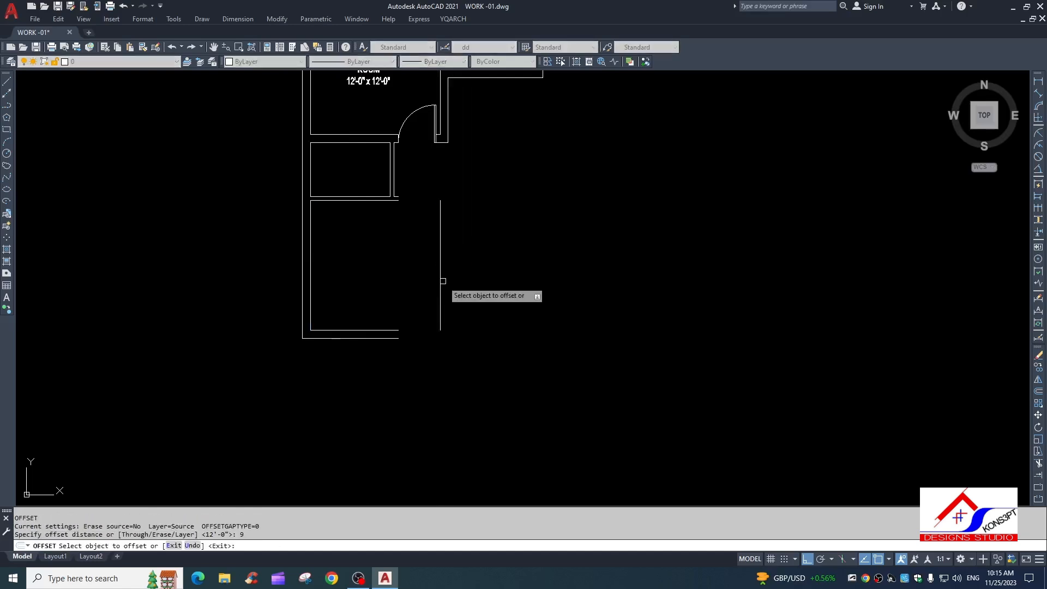
{"action": "left_click", "coordinate": [441, 305]}
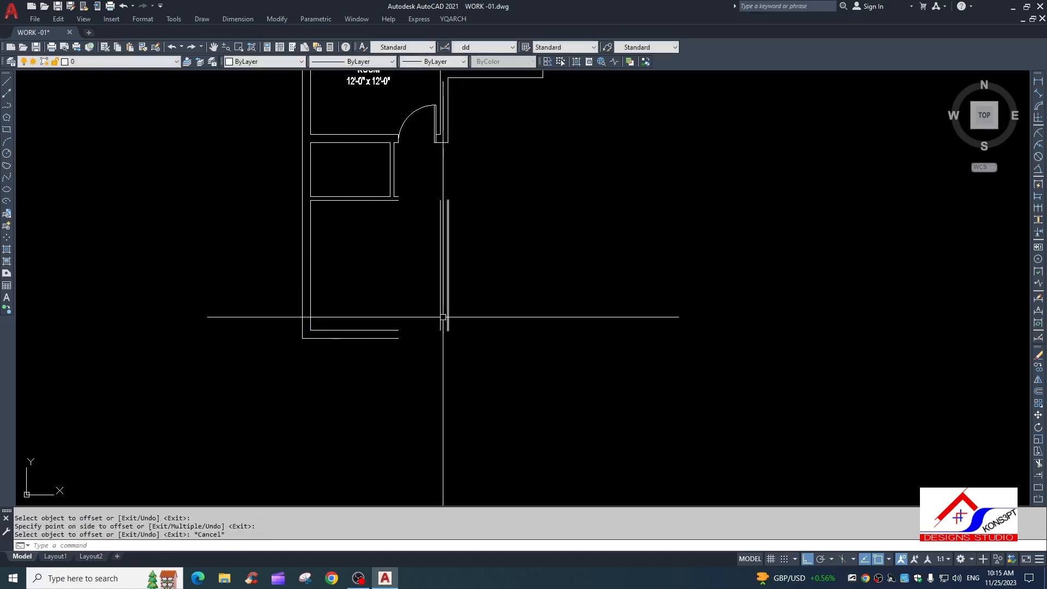
{"action": "left_click", "coordinate": [445, 320]}
{"action": "key", "text": "Escape"}
Fillet the lower room's right wall to its bottom wall with a zero-radius corner
{"action": "type", "text": "f"}
{"action": "key", "text": "Return"}
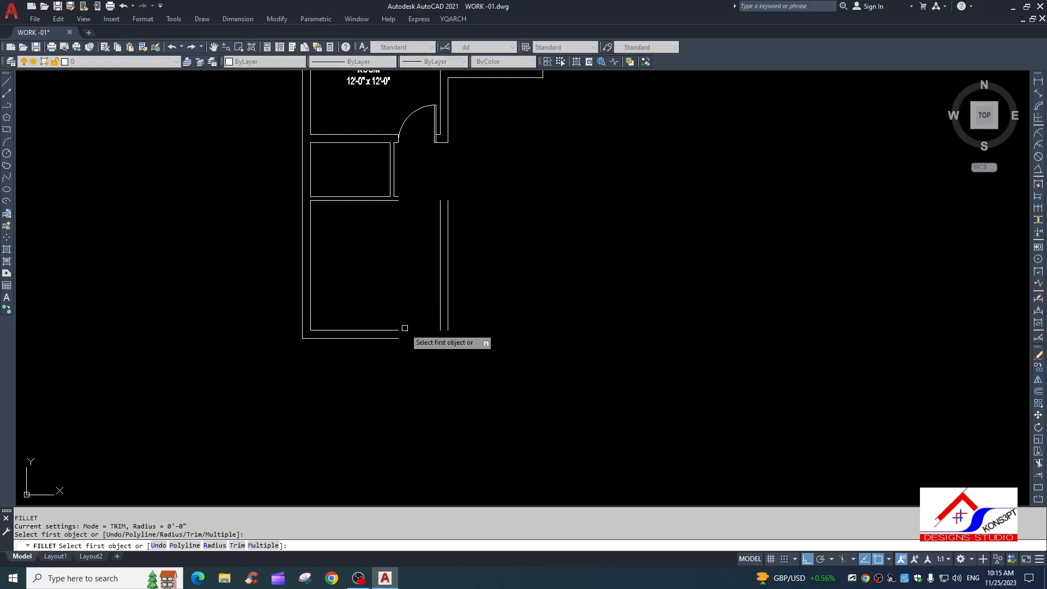
{"action": "left_click", "coordinate": [446, 323]}
{"action": "left_click", "coordinate": [387, 339]}
Fillet the lower room's inner and outer right wall lines to the matching partition lines above with zero radius
{"action": "key", "text": "Return"}
{"action": "left_click", "coordinate": [387, 200]}
{"action": "left_click", "coordinate": [440, 214]}
{"action": "key", "text": "Return"}
{"action": "left_click", "coordinate": [448, 214]}
{"action": "scroll", "coordinate": [395, 196], "scroll_direction": "up", "scroll_amount": 5}
{"action": "left_click", "coordinate": [424, 205]}
{"action": "key", "text": "Escape"}
{"action": "scroll", "coordinate": [631, 371], "scroll_direction": "down", "scroll_amount": 5}
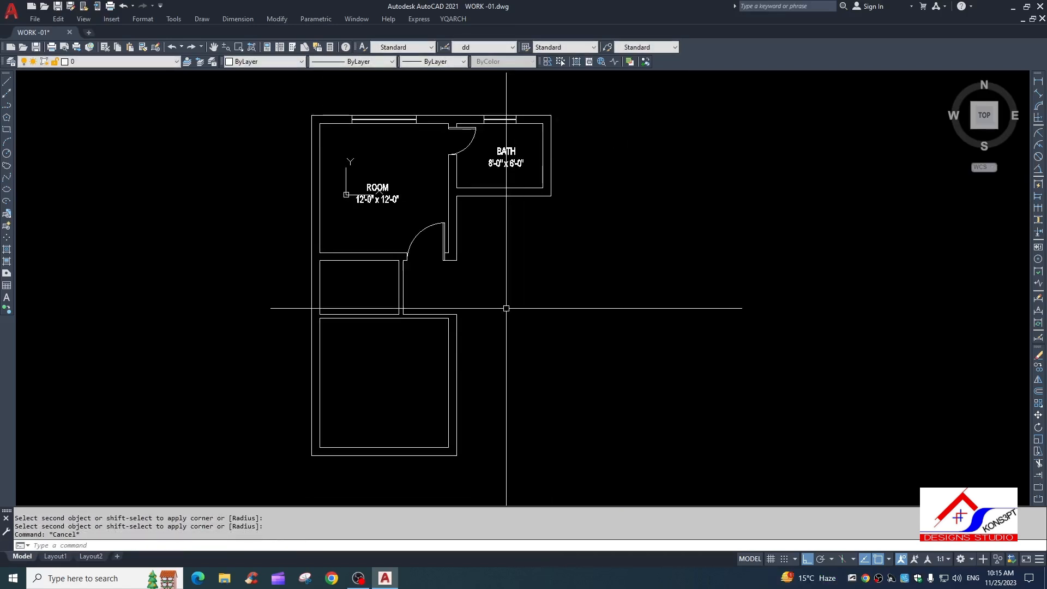
{"action": "scroll", "coordinate": [470, 294], "scroll_direction": "up", "scroll_amount": 5}
{"action": "scroll", "coordinate": [444, 238], "scroll_direction": "down", "scroll_amount": 5}
{"action": "scroll", "coordinate": [417, 246], "scroll_direction": "up", "scroll_amount": 3}
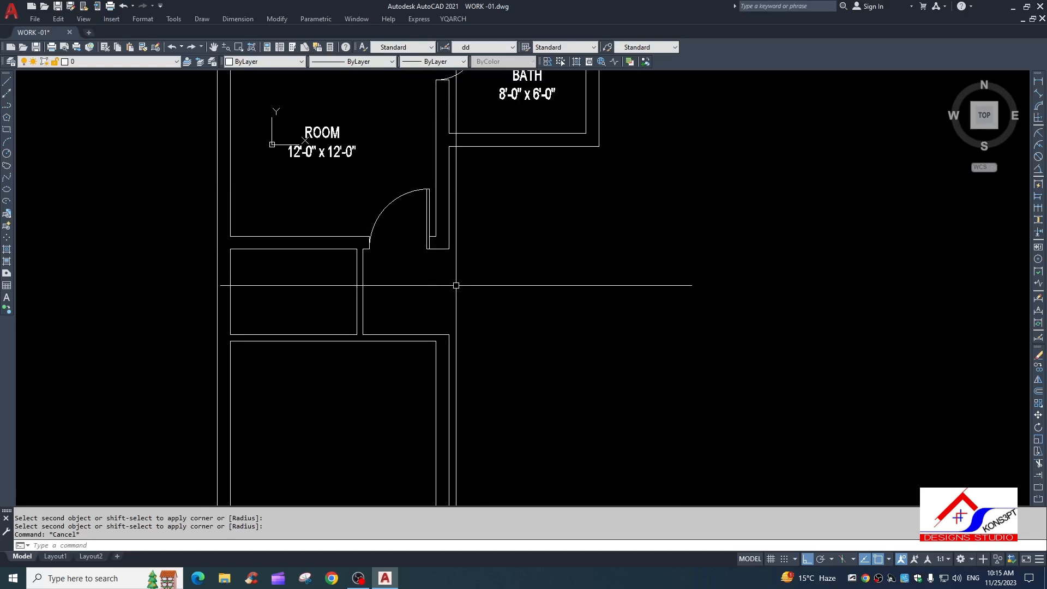
{"action": "scroll", "coordinate": [456, 285], "scroll_direction": "down", "scroll_amount": 3}
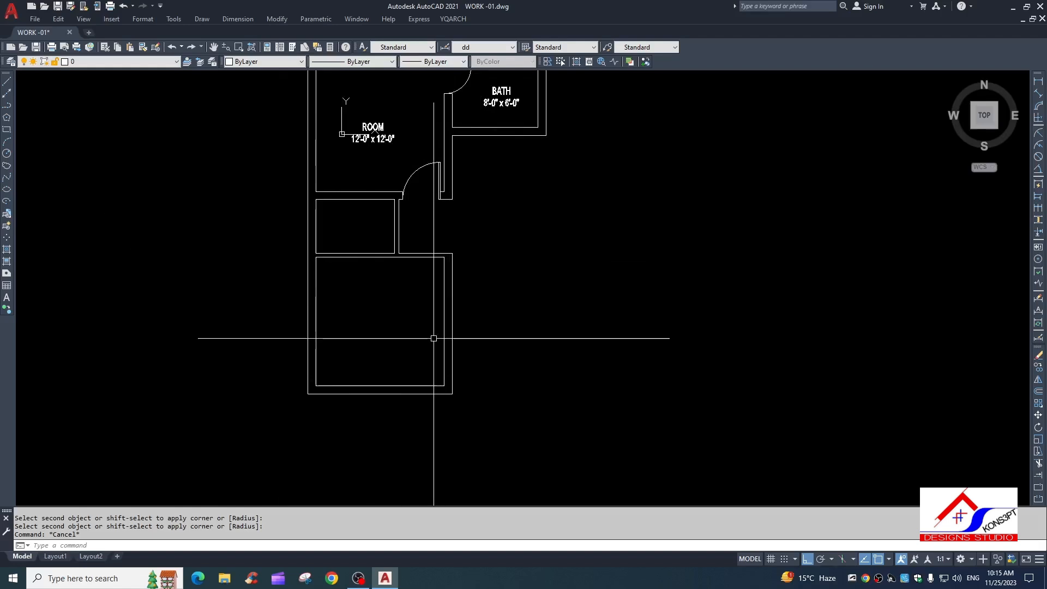
{"action": "scroll", "coordinate": [480, 311], "scroll_direction": "down", "scroll_amount": 2}
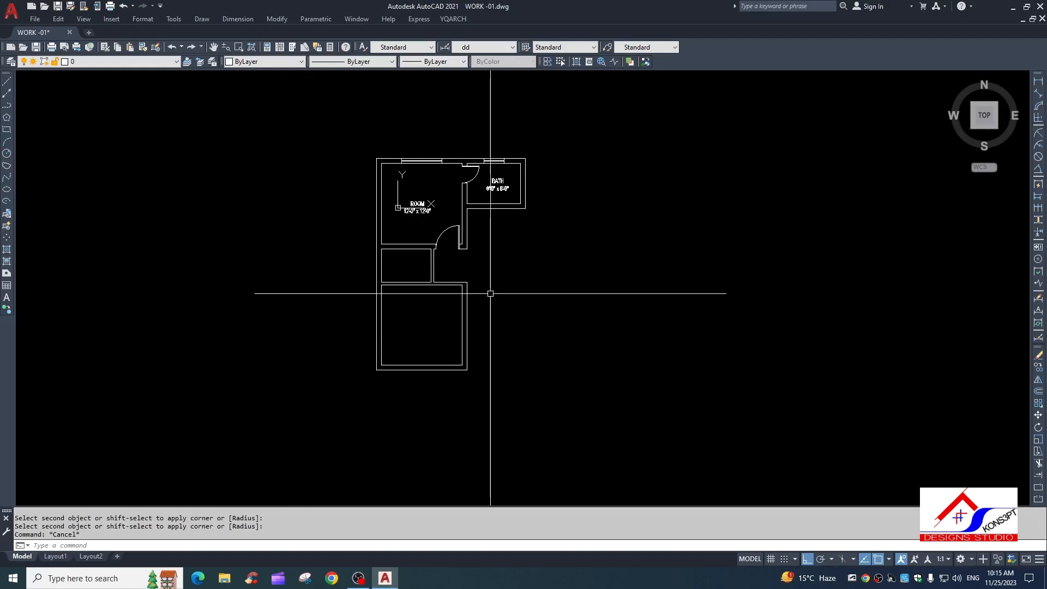
{"action": "scroll", "coordinate": [421, 330], "scroll_direction": "down", "scroll_amount": 2}
{"action": "key", "text": "Escape"}
{"action": "key", "text": "Escape"}
{"action": "scroll", "coordinate": [463, 211], "scroll_direction": "up", "scroll_amount": 4}
{"action": "scroll", "coordinate": [483, 231], "scroll_direction": "down", "scroll_amount": 2}
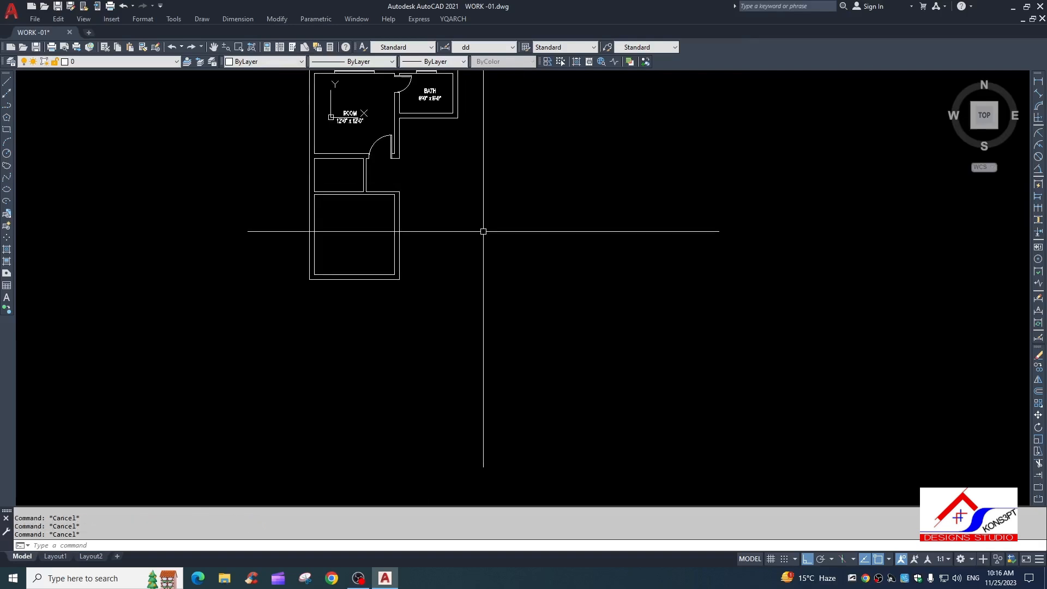
{"action": "scroll", "coordinate": [427, 282], "scroll_direction": "up", "scroll_amount": 2}
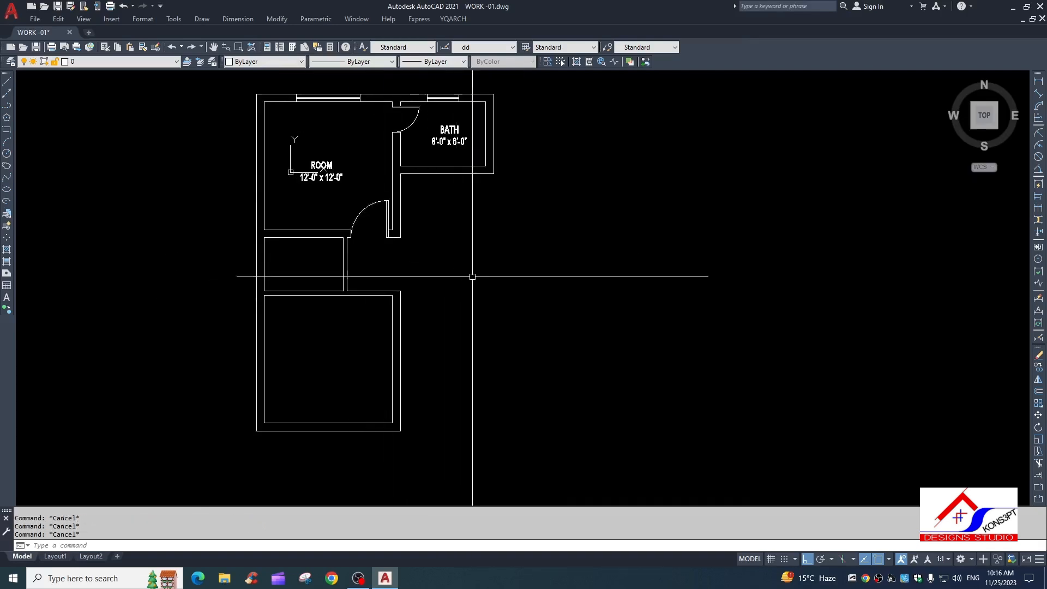
{"action": "middle_click_drag", "start_coordinate": [516, 341], "coordinate": [481, 283]}
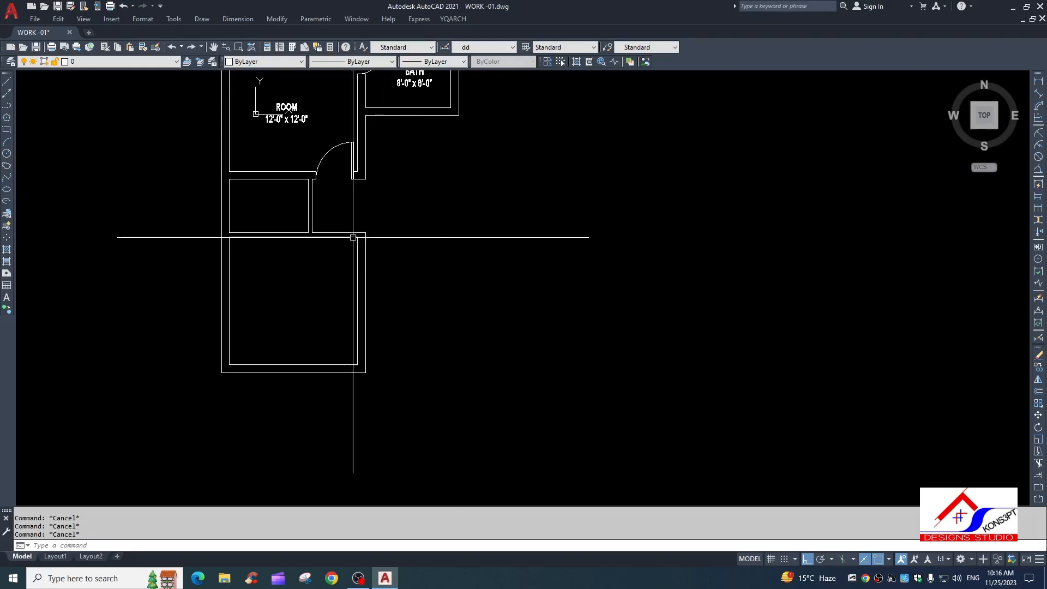
Fillet the bath's outer right wall line to the plan's outer bottom wall line with a zero-radius corner
{"action": "scroll", "coordinate": [429, 252], "scroll_direction": "down", "scroll_amount": 2}
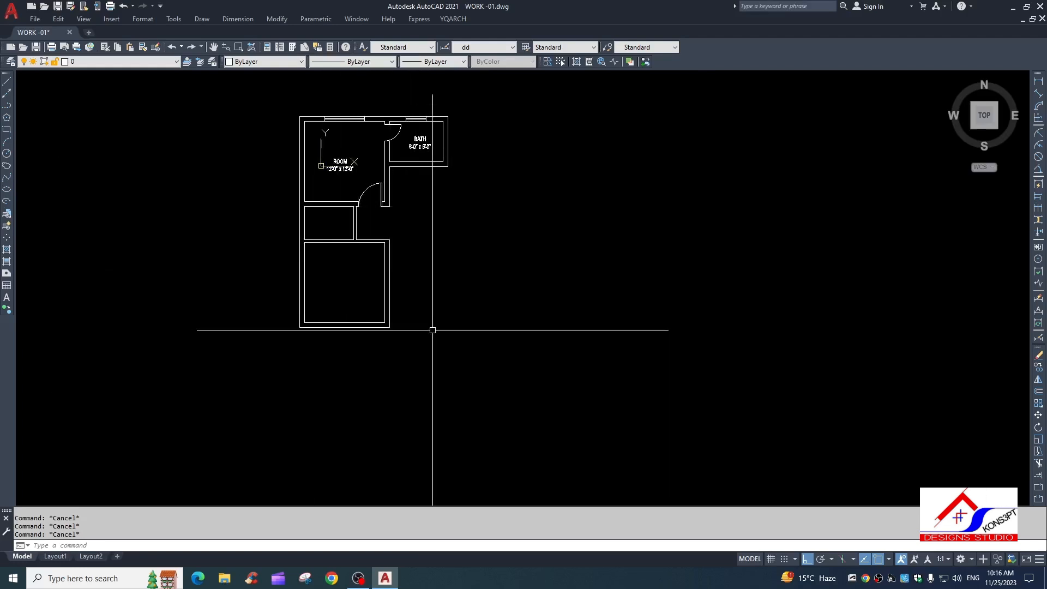
{"action": "scroll", "coordinate": [436, 273], "scroll_direction": "down", "scroll_amount": 2}
{"action": "scroll", "coordinate": [441, 218], "scroll_direction": "up", "scroll_amount": 4}
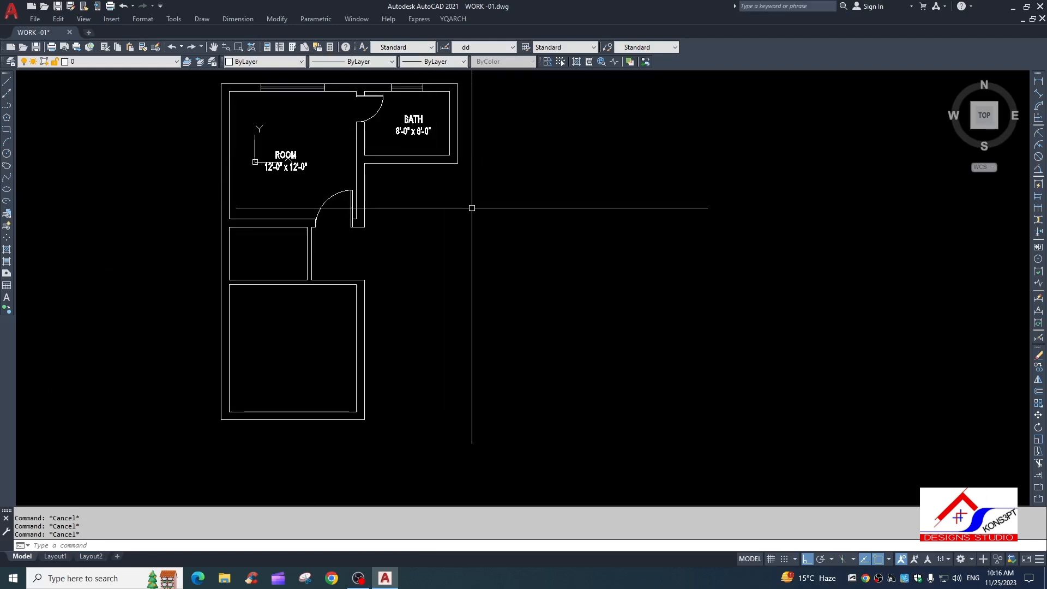
{"action": "type", "text": "f"}
{"action": "key", "text": "Return"}
{"action": "left_click", "coordinate": [457, 158]}
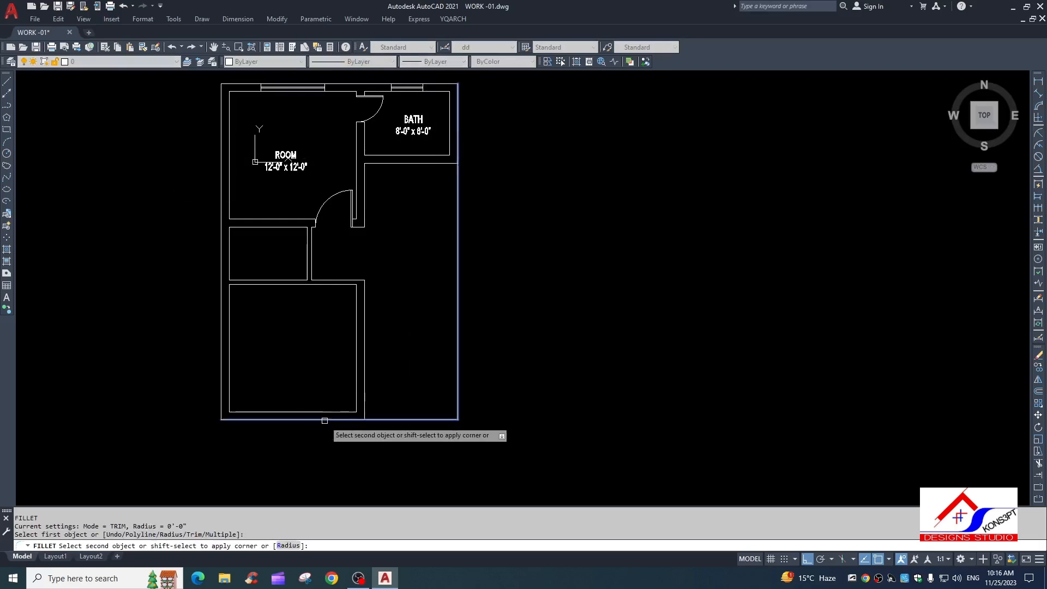
{"action": "left_click", "coordinate": [346, 420]}
Fillet the inner bottom wall line to the bath's inner right wall line with a zero-radius corner
{"action": "key", "text": "Return"}
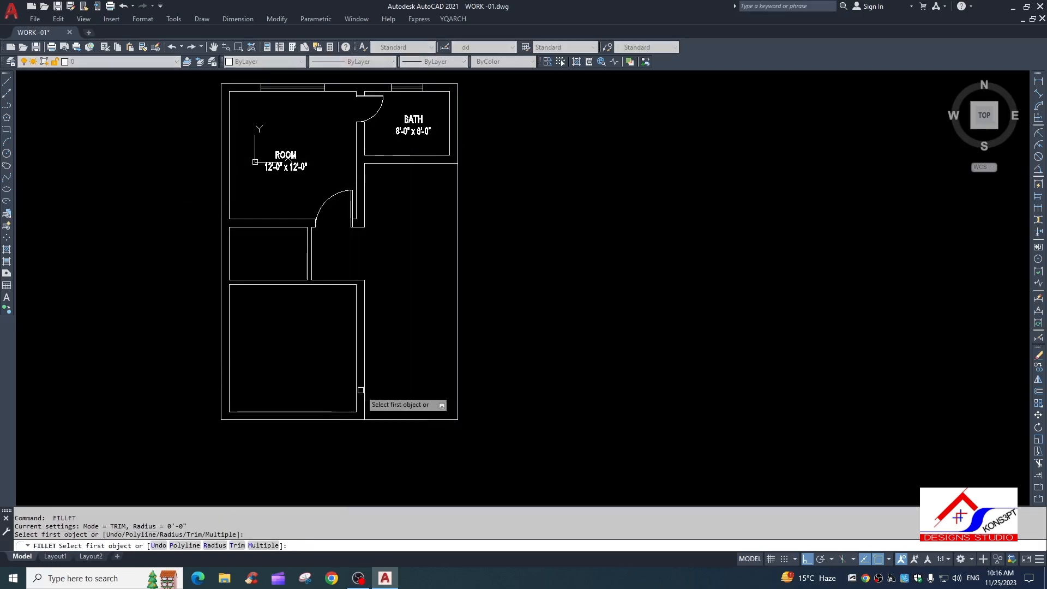
{"action": "left_click", "coordinate": [332, 416]}
{"action": "left_click", "coordinate": [342, 412]}
{"action": "scroll", "coordinate": [456, 156], "scroll_direction": "up", "scroll_amount": 2}
{"action": "left_click", "coordinate": [445, 146]}
{"action": "key", "text": "Escape"}
Trim the overlapping lines where the bath's bottom wall meets the extended right wall
{"action": "type", "text": "tr"}
{"action": "key", "text": "Return"}
{"action": "key", "text": "Escape"}
{"action": "key", "text": "Escape"}
{"action": "scroll", "coordinate": [444, 218], "scroll_direction": "down", "scroll_amount": 4}
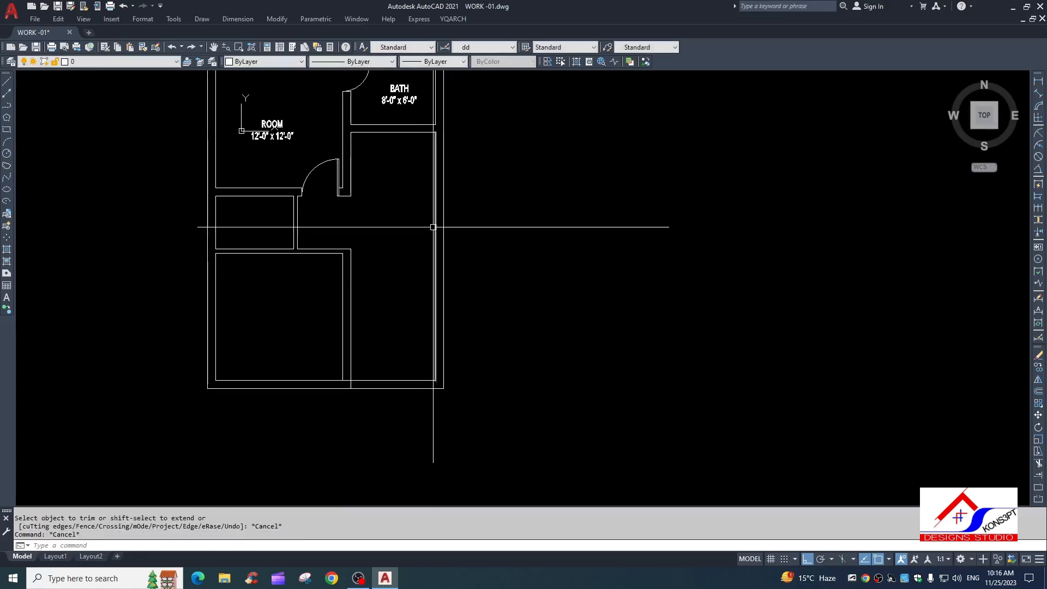
Trim the overlapping lines where the lower room's right wall meets the bottom wall
{"action": "middle_click_drag", "start_coordinate": [426, 269], "coordinate": [416, 256]}
{"action": "key", "text": "Escape"}
{"action": "scroll", "coordinate": [352, 318], "scroll_direction": "up", "scroll_amount": 6}
{"action": "type", "text": "tr"}
{"action": "key", "text": "Return"}
{"action": "key", "text": "Return"}
{"action": "left_click", "coordinate": [360, 307]}
{"action": "left_click", "coordinate": [357, 297]}
{"action": "key", "text": "Escape"}
{"action": "key", "text": "Escape"}
{"action": "key", "text": "Escape"}
Draw a short line across the bottom wall from the midpoint of the new hall's inner bottom line
{"action": "scroll", "coordinate": [414, 299], "scroll_direction": "down", "scroll_amount": 6}
{"action": "scroll", "coordinate": [390, 247], "scroll_direction": "up", "scroll_amount": 3}
{"action": "type", "text": "l"}
{"action": "key", "text": "Return"}
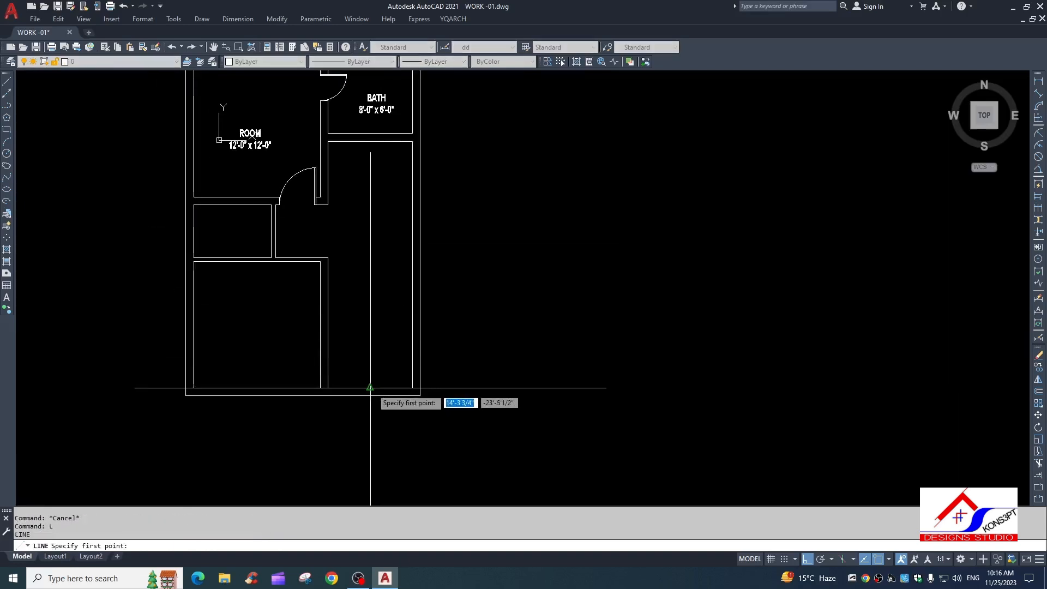
{"action": "key", "text": "Escape"}
{"action": "key", "text": "Escape"}
{"action": "scroll", "coordinate": [396, 417], "scroll_direction": "up", "scroll_amount": 4}
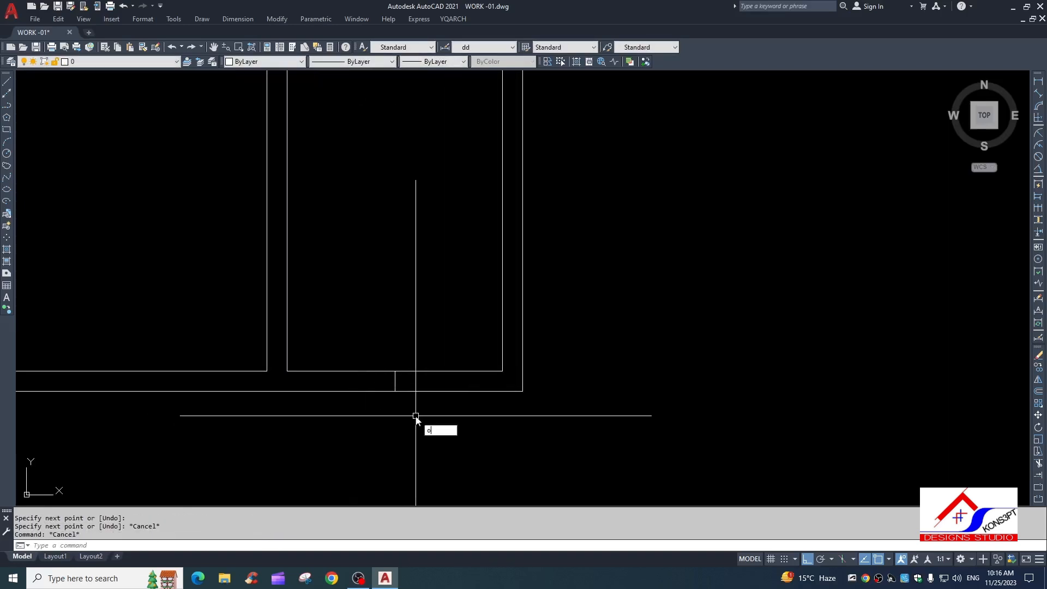
Offset the short line across the bottom wall 24" to each side
{"action": "type", "text": "o"}
{"action": "key", "text": "Return"}
{"action": "type", "text": "24"}
{"action": "key", "text": "Return"}
{"action": "left_click", "coordinate": [394, 381]}
{"action": "left_click", "coordinate": [378, 382]}
{"action": "left_click", "coordinate": [395, 381]}
{"action": "left_click", "coordinate": [405, 382]}
{"action": "key", "text": "Escape"}
Erase the centre line and trim the bottom wall between the two offset lines to open the entrance
{"action": "left_click_drag", "start_coordinate": [383, 329], "coordinate": [407, 401]}
{"action": "type", "text": "e tr"}
{"action": "key", "text": "space"}
{"action": "left_click_drag", "start_coordinate": [411, 349], "coordinate": [404, 431]}
{"action": "key", "text": "Escape"}
{"action": "scroll", "coordinate": [412, 377], "scroll_direction": "down", "scroll_amount": 6}
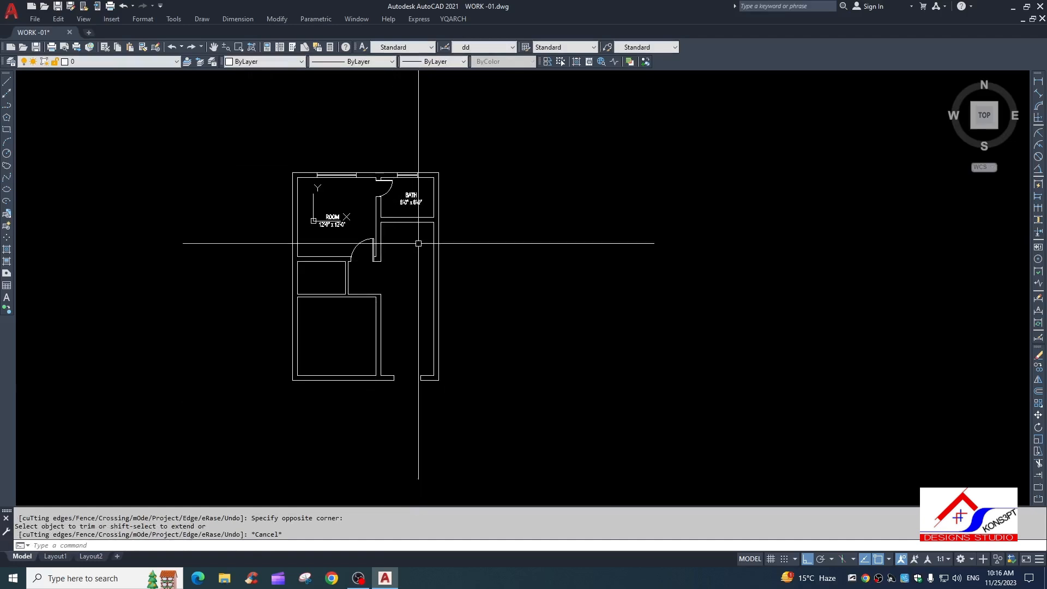
Offset the wall line below the bath and the hall's inner right wall line 24" into the hall
{"action": "scroll", "coordinate": [415, 265], "scroll_direction": "up", "scroll_amount": 2}
{"action": "key", "text": "Escape"}
{"action": "key", "text": "Escape"}
{"action": "type", "text": "o 24"}
{"action": "key", "text": "Return"}
{"action": "left_click", "coordinate": [410, 229]}
{"action": "scroll", "coordinate": [415, 233], "scroll_direction": "up", "scroll_amount": 2}
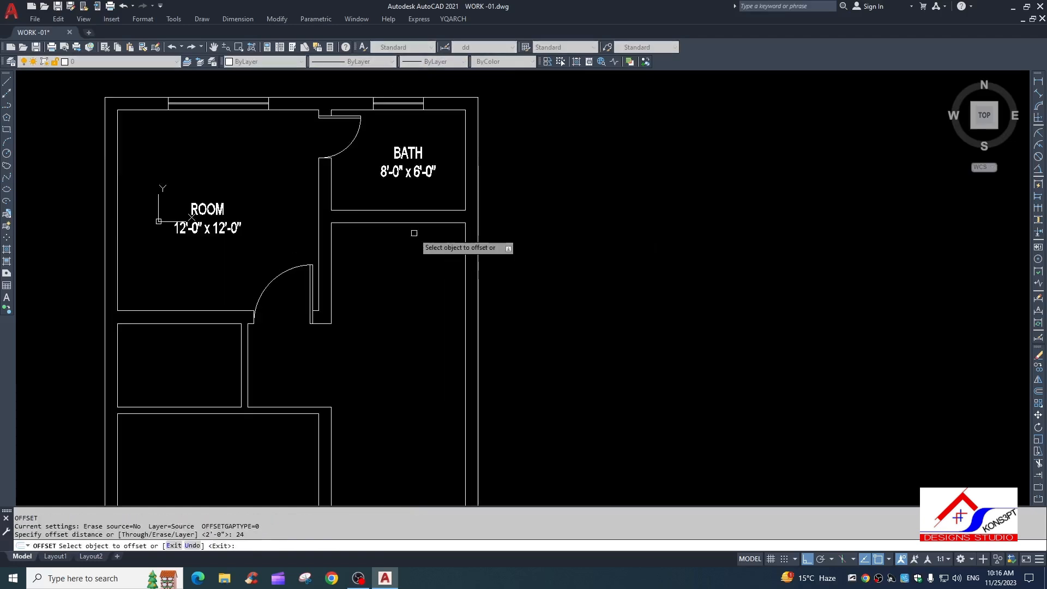
{"action": "left_click", "coordinate": [446, 258]}
{"action": "left_click", "coordinate": [465, 270]}
{"action": "left_click", "coordinate": [429, 277]}
{"action": "key", "text": "Escape"}
Draw a horizontal line from the wall corner beside the upper room's door to beyond the hall's right wall
{"action": "type", "text": "l"}
{"action": "left_click", "coordinate": [332, 323]}
{"action": "left_click", "coordinate": [547, 344]}
{"action": "key", "text": "Escape"}
Fillet the vertical offset line to the horizontal offset line and to the new horizontal line, forming an L-shaped counter
{"action": "type", "text": "f"}
{"action": "left_click", "coordinate": [426, 257]}
{"action": "left_click", "coordinate": [433, 270]}
{"action": "key", "text": "Escape"}
{"action": "type", "text": "f"}
{"action": "left_click", "coordinate": [432, 315]}
{"action": "left_click", "coordinate": [449, 323]}
{"action": "key", "text": "Escape"}
Trim the counter's end line beyond the hall's inner right wall line
{"action": "type", "text": "tr"}
{"action": "left_click", "coordinate": [465, 315]}
{"action": "key", "text": "space"}
{"action": "left_click", "coordinate": [503, 323]}
{"action": "left_click", "coordinate": [529, 357]}
{"action": "left_click", "coordinate": [531, 361]}
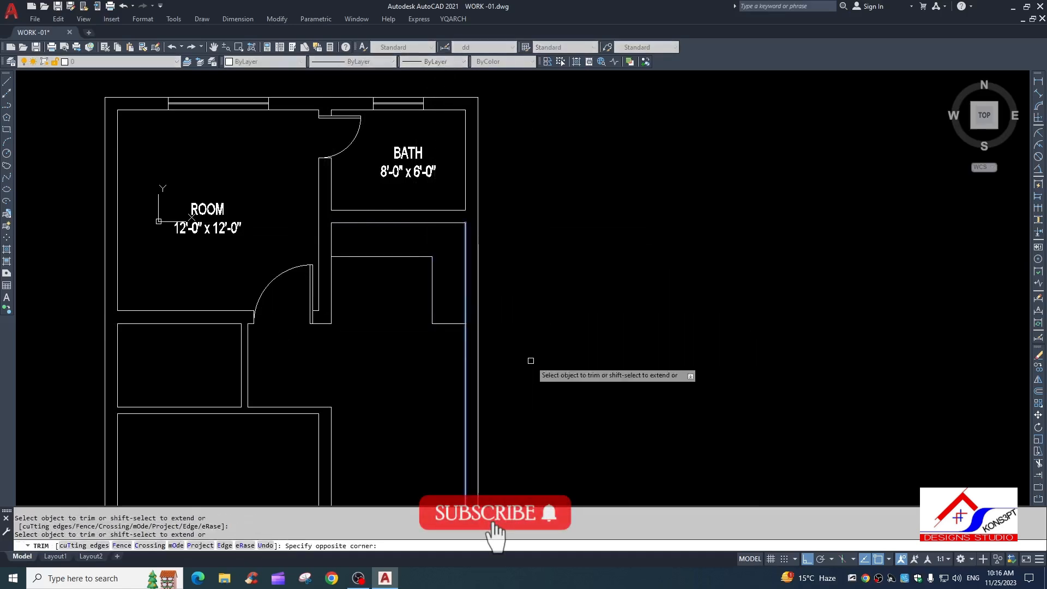
{"action": "key", "text": "Escape"}
{"action": "scroll", "coordinate": [477, 350], "scroll_direction": "down", "scroll_amount": 4}
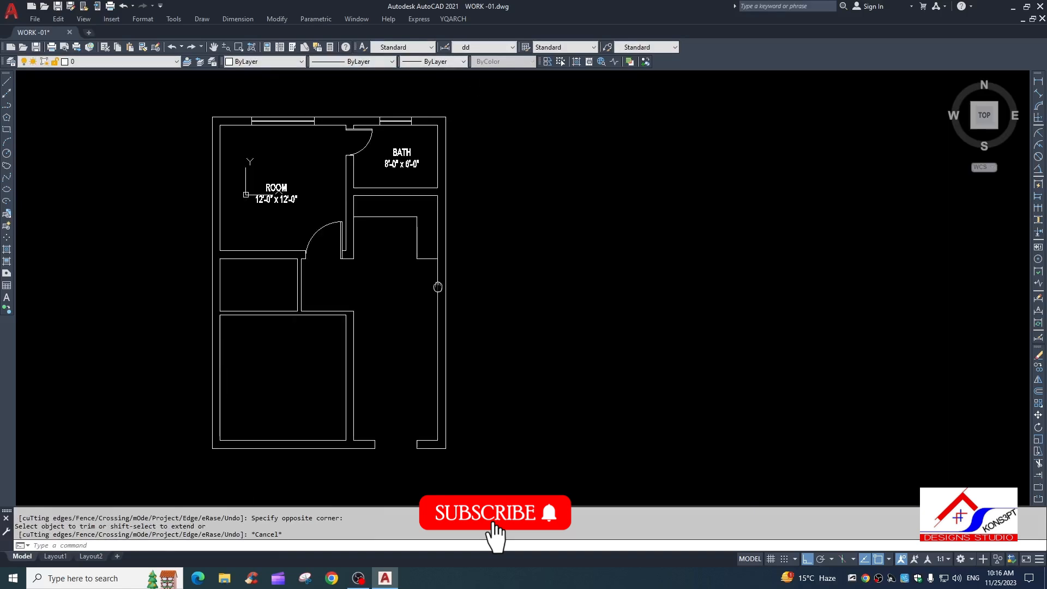
Examine the floor plan around the counter, the entrance opening and the upper room's door
{"action": "key", "text": "Escape"}
{"action": "scroll", "coordinate": [413, 213], "scroll_direction": "up", "scroll_amount": 2}
{"action": "key", "text": "Escape"}
{"action": "middle_click_drag", "start_coordinate": [411, 341], "coordinate": [357, 243]}
{"action": "scroll", "coordinate": [387, 182], "scroll_direction": "up", "scroll_amount": 2}
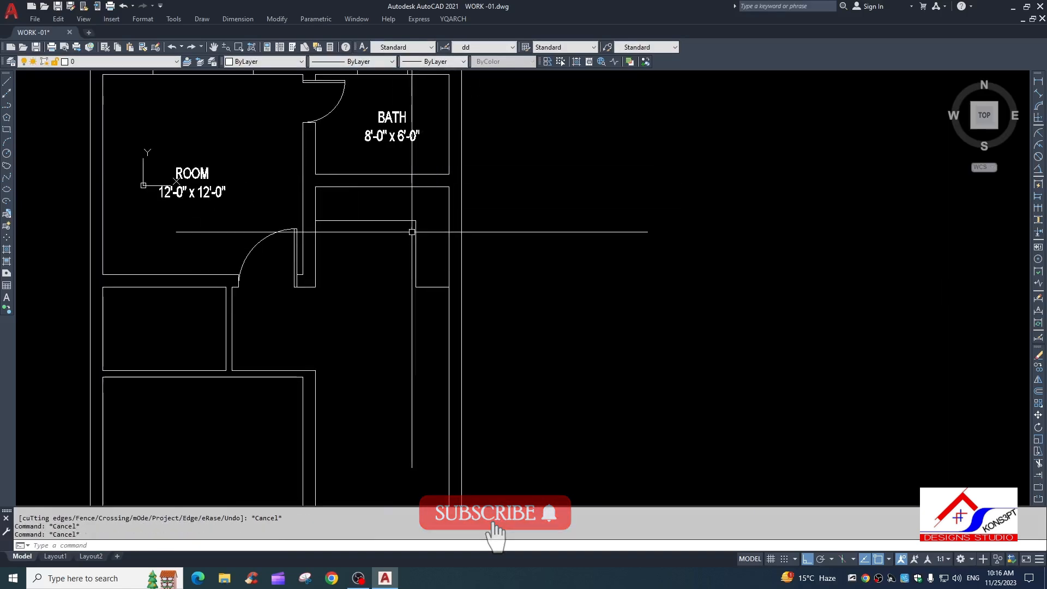
{"action": "scroll", "coordinate": [318, 128], "scroll_direction": "down", "scroll_amount": 2}
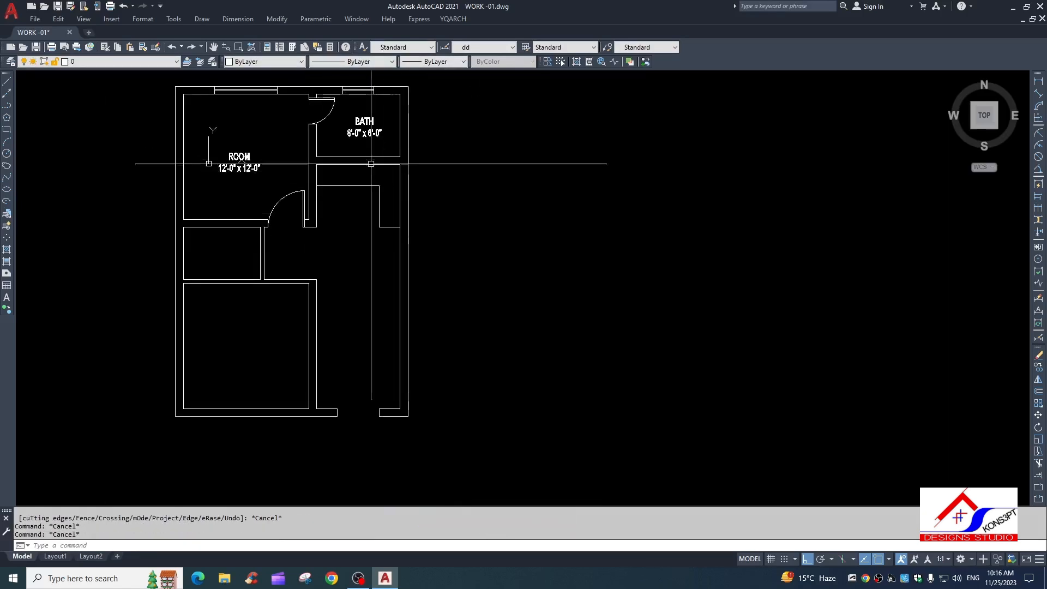
{"action": "key", "text": "Escape"}
{"action": "mouse_move", "coordinate": [356, 384]}
{"action": "middle_mouse_down"}
{"action": "mouse_move", "coordinate": [392, 325]}
{"action": "mouse_move", "coordinate": [394, 341]}
{"action": "middle_mouse_up"}
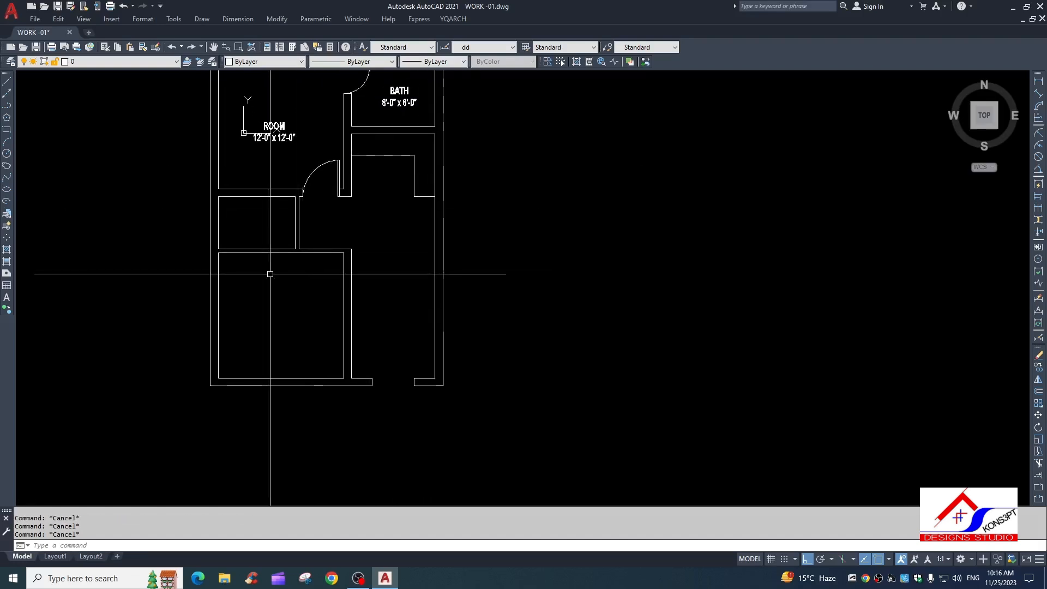
{"action": "scroll", "coordinate": [350, 301], "scroll_direction": "down", "scroll_amount": 2}
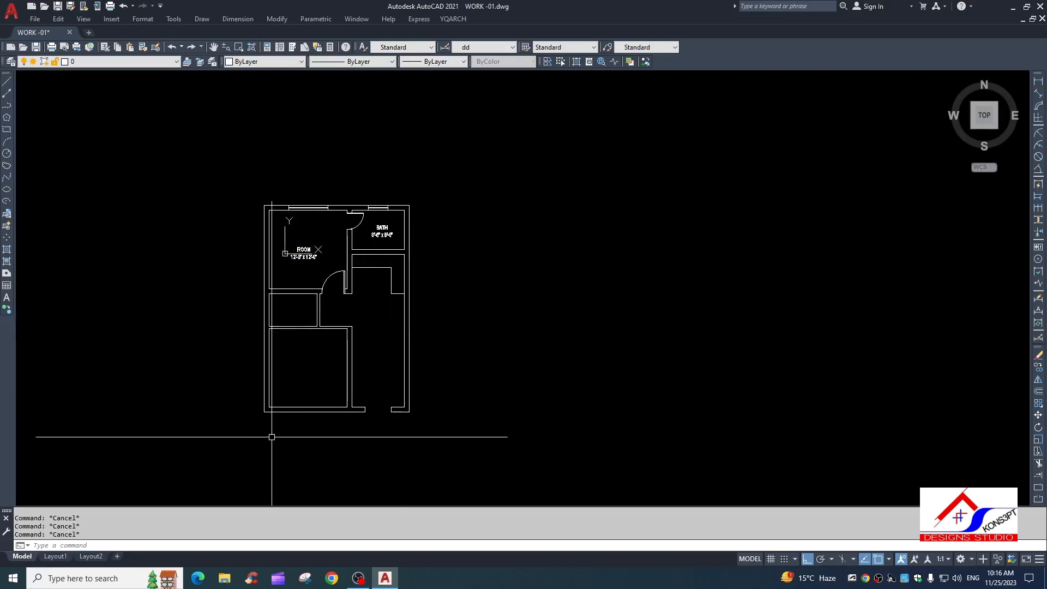
{"action": "scroll", "coordinate": [336, 327], "scroll_direction": "up", "scroll_amount": 6}
{"action": "scroll", "coordinate": [373, 348], "scroll_direction": "down", "scroll_amount": 2}
{"action": "middle_click_drag", "start_coordinate": [373, 348], "coordinate": [351, 291]}
{"action": "scroll", "coordinate": [321, 367], "scroll_direction": "up", "scroll_amount": 4}
{"action": "scroll", "coordinate": [319, 309], "scroll_direction": "down", "scroll_amount": 5}
{"action": "scroll", "coordinate": [293, 206], "scroll_direction": "up", "scroll_amount": 8}
{"action": "left_click", "coordinate": [264, 199]}
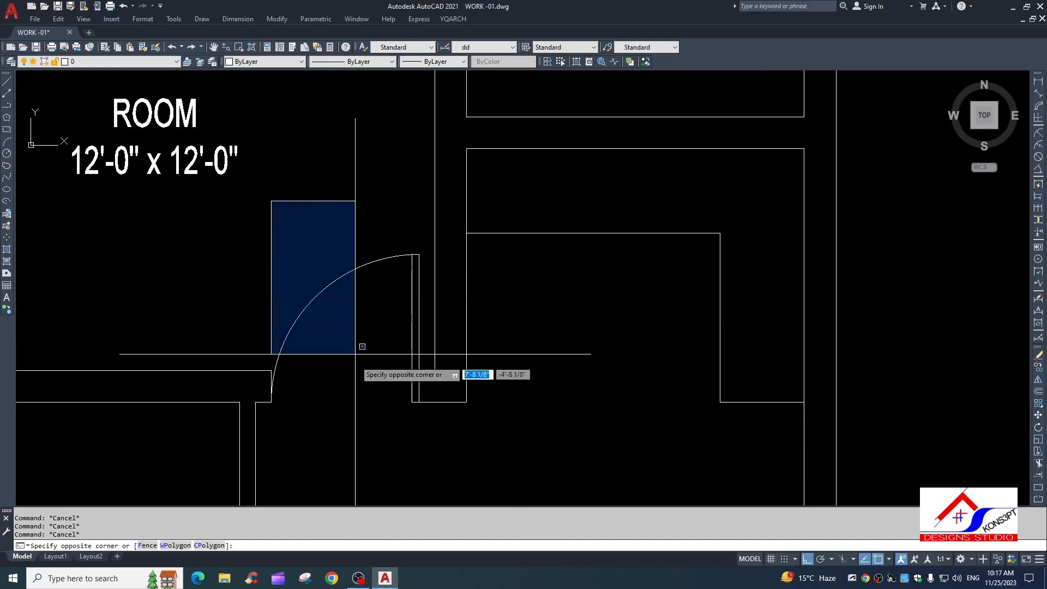
{"action": "left_click", "coordinate": [435, 451]}
{"action": "scroll", "coordinate": [301, 162], "scroll_direction": "down", "scroll_amount": 4}
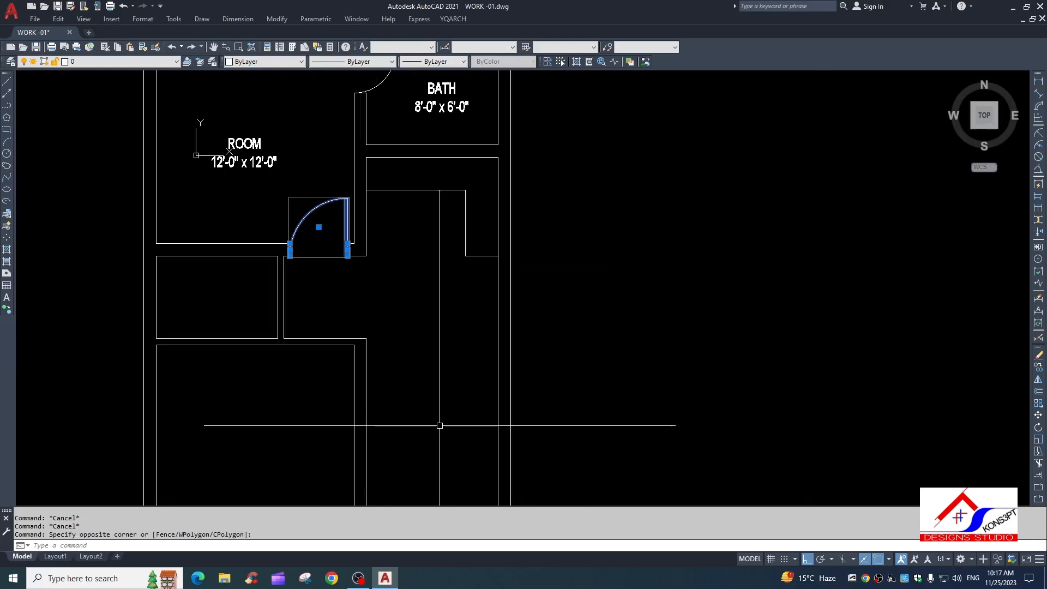
{"action": "scroll", "coordinate": [335, 237], "scroll_direction": "up", "scroll_amount": 6}
{"action": "key", "text": "Escape"}
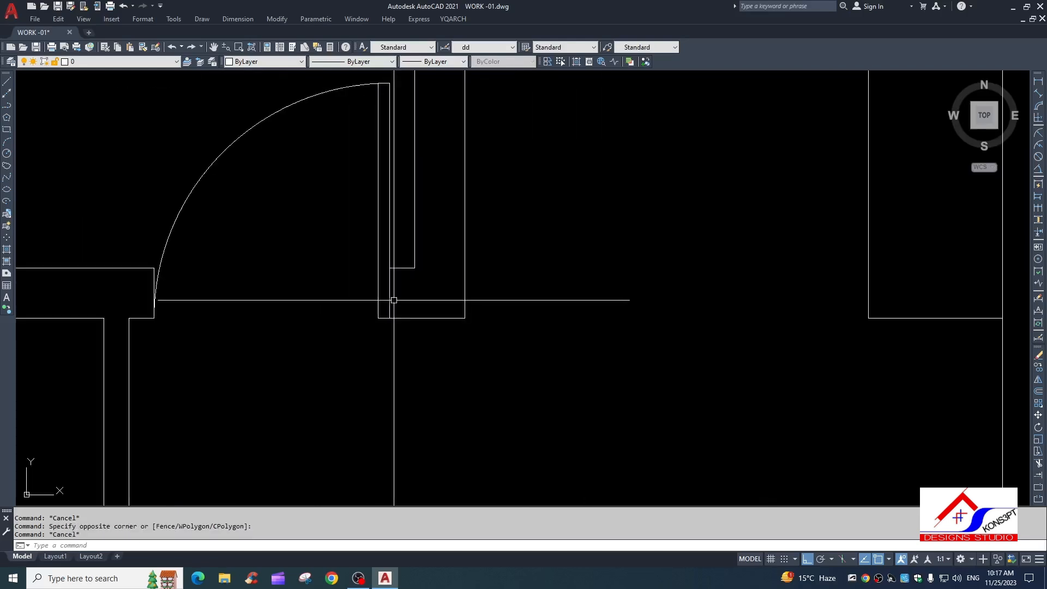
Mirror the upper room's door and jamb lines about the horizontal midline of the small space, keeping the originals
{"action": "left_click", "coordinate": [400, 285]}
{"action": "left_click", "coordinate": [364, 294]}
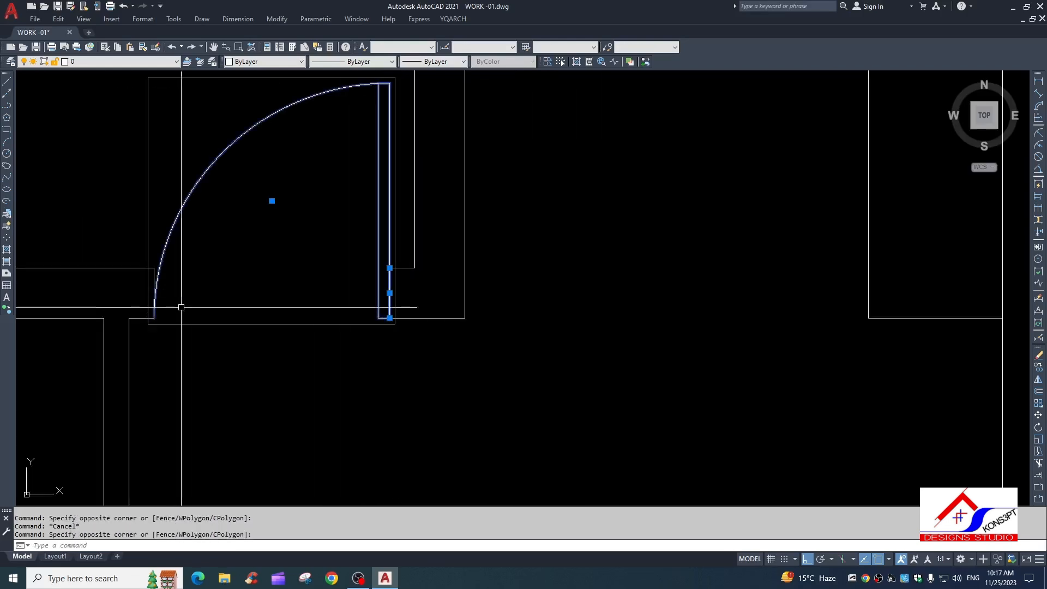
{"action": "scroll", "coordinate": [231, 339], "scroll_direction": "down", "scroll_amount": 4}
{"action": "middle_click_drag", "start_coordinate": [333, 395], "coordinate": [324, 251]}
{"action": "type", "text": "mi"}
{"action": "key", "text": "Return"}
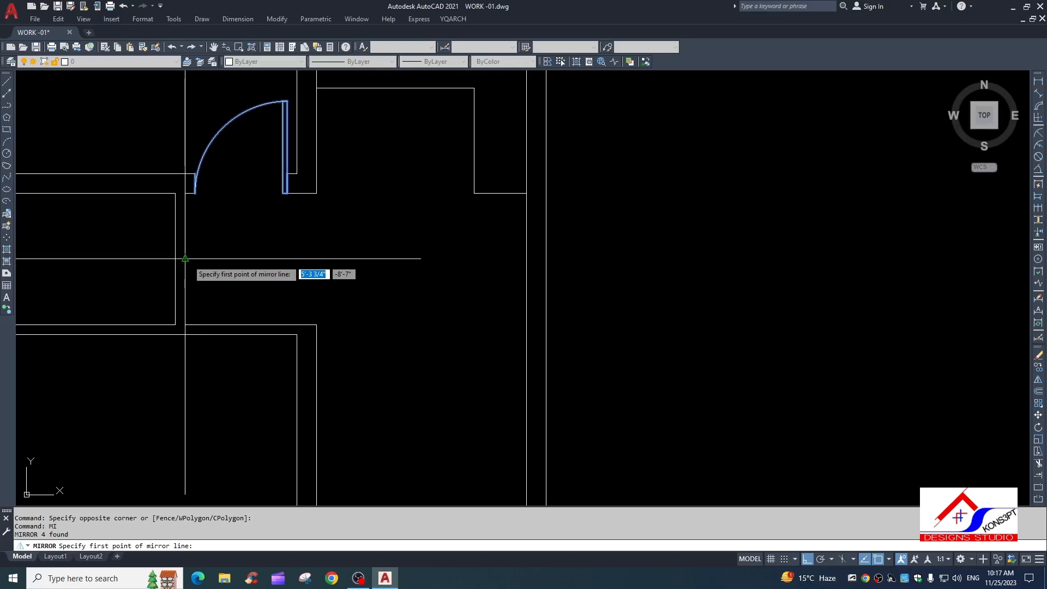
{"action": "left_click", "coordinate": [185, 258]}
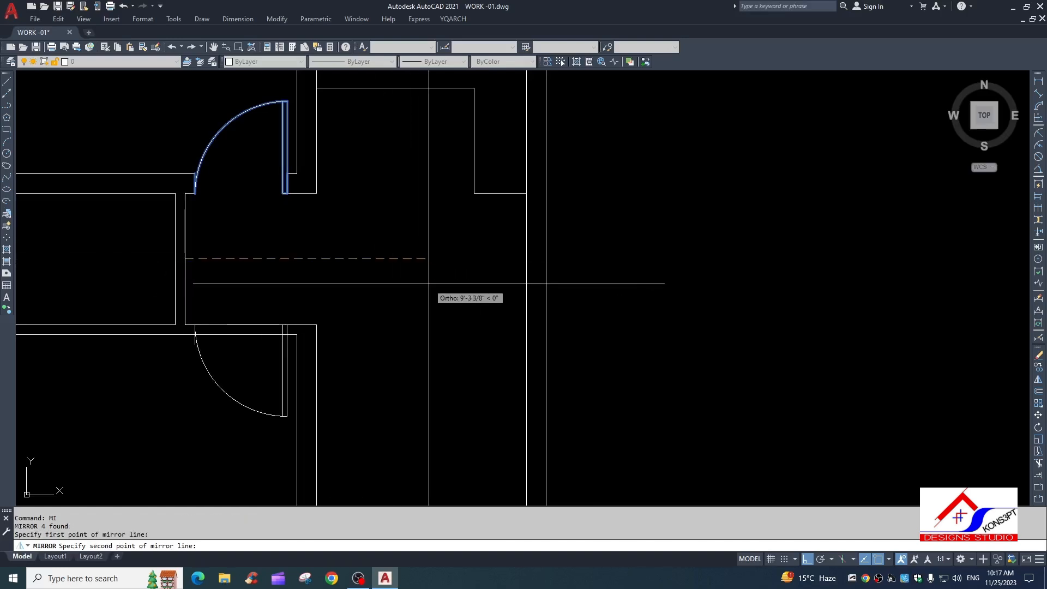
{"action": "key", "text": "Return"}
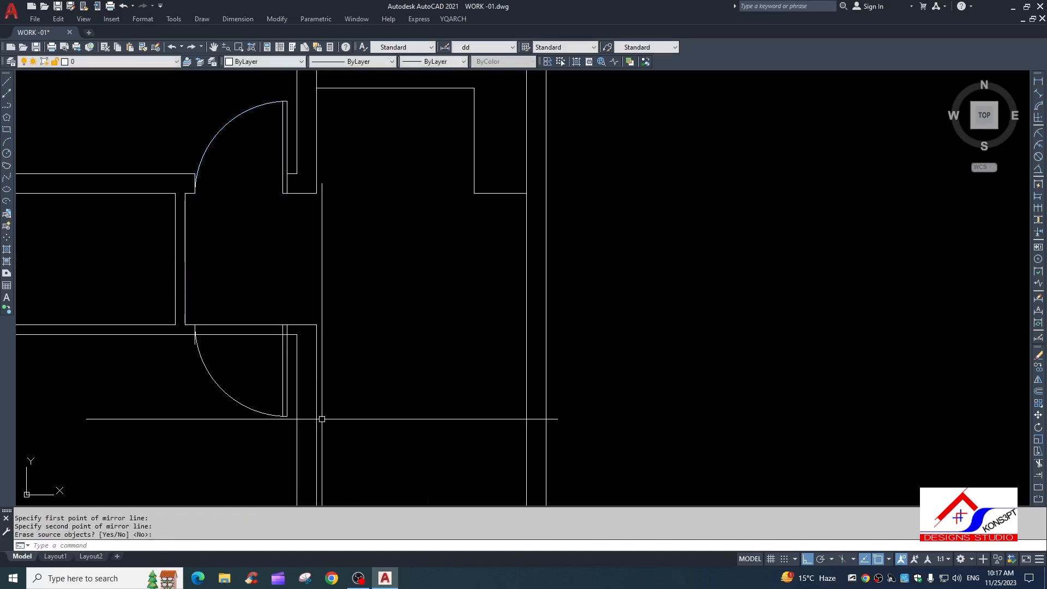
Trim the lower room's top wall lines between the mirrored jamb lines to open the doorway
{"action": "scroll", "coordinate": [224, 373], "scroll_direction": "down", "scroll_amount": 4}
{"action": "type", "text": "tr"}
{"action": "key", "text": "Return"}
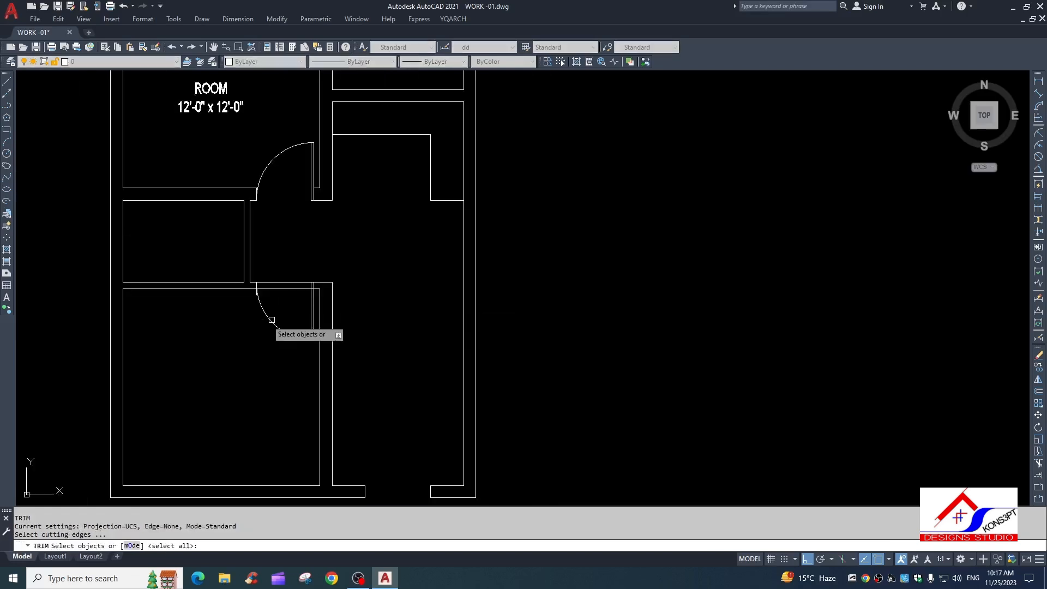
{"action": "scroll", "coordinate": [261, 295], "scroll_direction": "up", "scroll_amount": 8}
{"action": "left_click", "coordinate": [262, 279]}
{"action": "left_click", "coordinate": [477, 198]}
{"action": "left_click", "coordinate": [516, 312]}
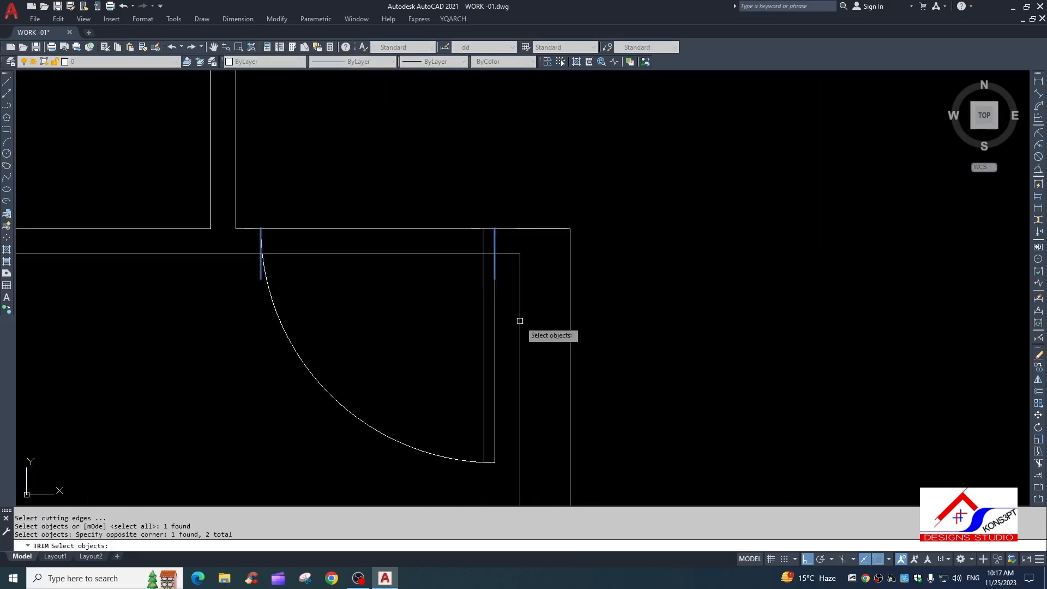
{"action": "key", "text": "Return"}
{"action": "left_click", "coordinate": [421, 189]}
{"action": "left_click", "coordinate": [369, 357]}
{"action": "key", "text": "Escape"}
{"action": "key", "text": "Escape"}
Fillet the lower doorway's left jamb line to the lower room's inner top wall line with zero radius
{"action": "scroll", "coordinate": [247, 250], "scroll_direction": "up", "scroll_amount": 8}
{"action": "type", "text": "f"}
{"action": "key", "text": "Return"}
{"action": "left_click", "coordinate": [279, 263]}
{"action": "left_click", "coordinate": [280, 267]}
{"action": "left_click", "coordinate": [305, 250]}
{"action": "key", "text": "Escape"}
Fillet the lower doorway's right jamb line to the short inner top wall line beside it with zero radius
{"action": "scroll", "coordinate": [218, 314], "scroll_direction": "down", "scroll_amount": 6}
{"action": "scroll", "coordinate": [563, 304], "scroll_direction": "up", "scroll_amount": 2}
{"action": "key", "text": "Escape"}
{"action": "key", "text": "Escape"}
{"action": "type", "text": "m"}
{"action": "key", "text": "Escape"}
{"action": "left_click", "coordinate": [596, 283]}
{"action": "left_click", "coordinate": [540, 322]}
{"action": "type", "text": "dr"}
{"action": "key", "text": "Return"}
{"action": "type", "text": "b"}
{"action": "key", "text": "Return"}
{"action": "key", "text": "Escape"}
{"action": "left_click", "coordinate": [600, 283]}
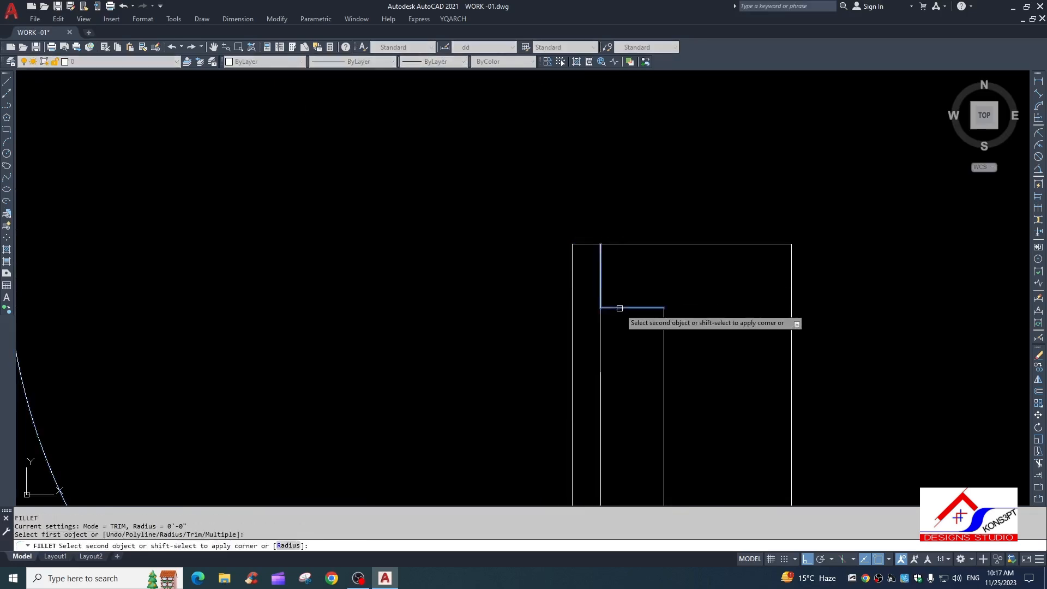
{"action": "key", "text": "Escape"}
{"action": "scroll", "coordinate": [615, 322], "scroll_direction": "down", "scroll_amount": 5}
{"action": "key", "text": "Escape"}
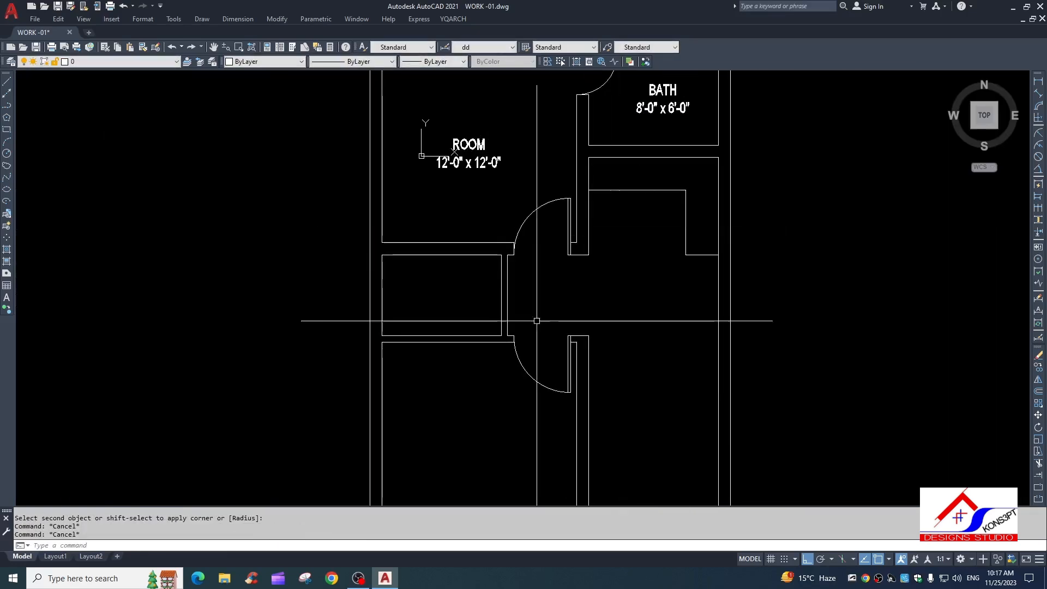
{"action": "middle_click_drag", "start_coordinate": [483, 282], "coordinate": [448, 290]}
{"action": "scroll", "coordinate": [455, 344], "scroll_direction": "up", "scroll_amount": 4}
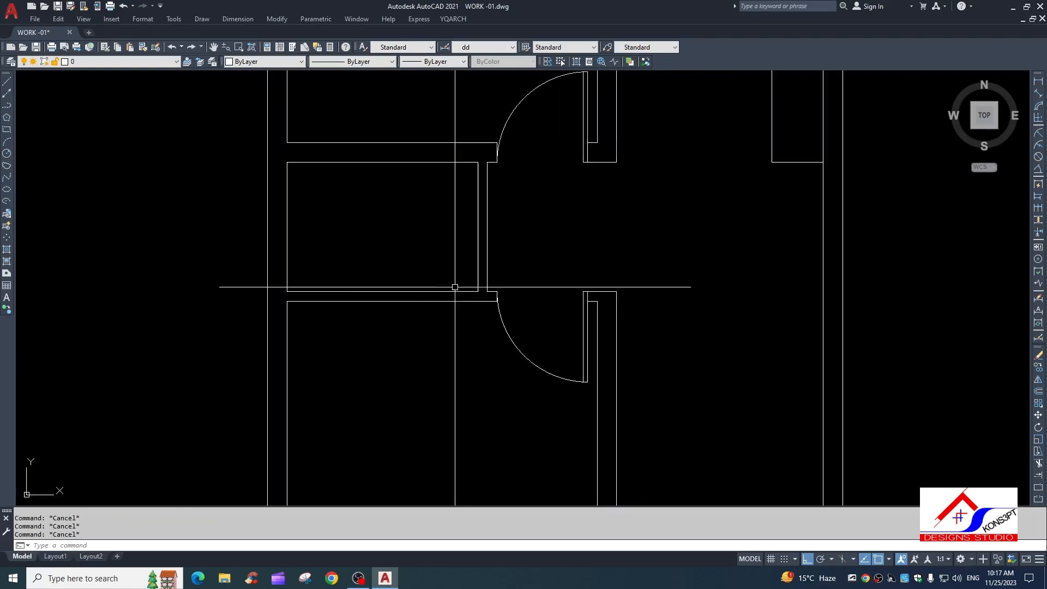
Offset the small room's inner right wall line 4.5" to the left as the first door jamb line
{"action": "key", "text": "Return"}
{"action": "type", "text": "po"}
{"action": "key", "text": "Escape"}
{"action": "type", "text": "o"}
{"action": "key", "text": "Return"}
{"action": "type", "text": "4.5"}
{"action": "key", "text": "Return"}
{"action": "left_click", "coordinate": [487, 326]}
{"action": "left_click", "coordinate": [449, 343]}
{"action": "key", "text": "Return"}
Offset the new jamb line 30" to the left to mark the door opening's other side
{"action": "key", "text": "Return"}
{"action": "type", "text": "30"}
{"action": "key", "text": "Return"}
{"action": "left_click", "coordinate": [470, 322]}
{"action": "left_click", "coordinate": [463, 330]}
{"action": "key", "text": "Escape"}
Extend the jamb lines across the small room's bottom wall and trim the excess to open the 30" doorway
{"action": "type", "text": "ex"}
{"action": "key", "text": "Return"}
{"action": "key", "text": "Return"}
{"action": "left_click", "coordinate": [468, 334]}
{"action": "left_click", "coordinate": [438, 311]}
{"action": "left_click", "coordinate": [335, 314]}
{"action": "left_click", "coordinate": [344, 290], "text": "shift"}
{"action": "left_click", "coordinate": [482, 309], "text": "shift"}
{"action": "left_click", "coordinate": [442, 332], "text": "shift"}
{"action": "left_click", "coordinate": [436, 426], "text": "shift"}
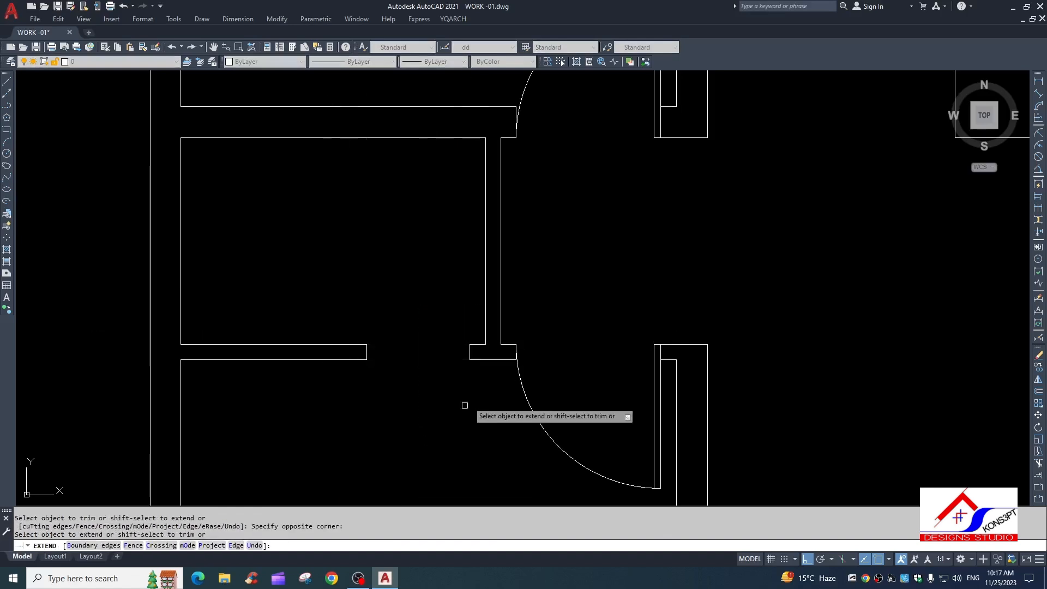
{"action": "key", "text": "Escape"}
Copy the door of the upper bath down to the clear area beside the lower room's door
{"action": "scroll", "coordinate": [376, 390], "scroll_direction": "down", "scroll_amount": 4}
{"action": "key", "text": "Escape"}
{"action": "left_click", "coordinate": [517, 135]}
{"action": "left_click", "coordinate": [503, 104]}
{"action": "left_click", "coordinate": [508, 115]}
{"action": "type", "text": "co"}
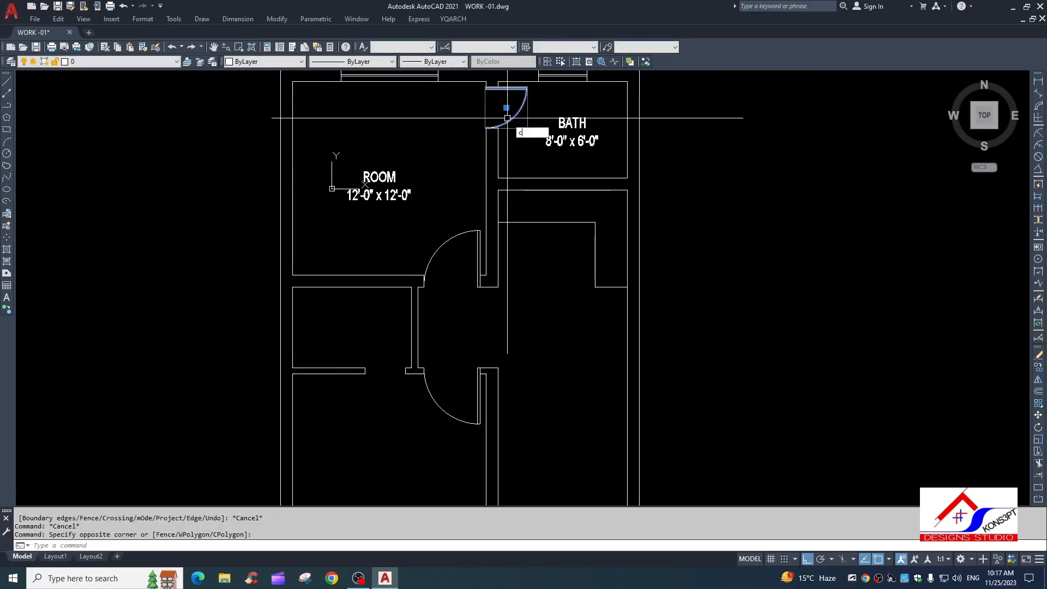
{"action": "key", "text": "Return"}
{"action": "left_click", "coordinate": [497, 106]}
{"action": "middle_click_drag", "start_coordinate": [417, 498], "coordinate": [413, 352]}
{"action": "left_click", "coordinate": [413, 354]}
{"action": "key", "text": "Escape"}
Rotate the copied door 90° counterclockwise so its leaf stands vertical
{"action": "scroll", "coordinate": [499, 317], "scroll_direction": "up", "scroll_amount": 4}
{"action": "left_click", "coordinate": [532, 329]}
{"action": "left_click", "coordinate": [521, 382]}
{"action": "type", "text": "ro"}
{"action": "key", "text": "Return"}
{"action": "left_click", "coordinate": [505, 380]}
{"action": "left_click", "coordinate": [547, 231]}
{"action": "key", "text": "Escape"}
Mirror the copied door about a vertical line through its middle, erasing the source, so the leaf is on the right
{"action": "left_click", "coordinate": [548, 350]}
{"action": "left_click", "coordinate": [540, 394]}
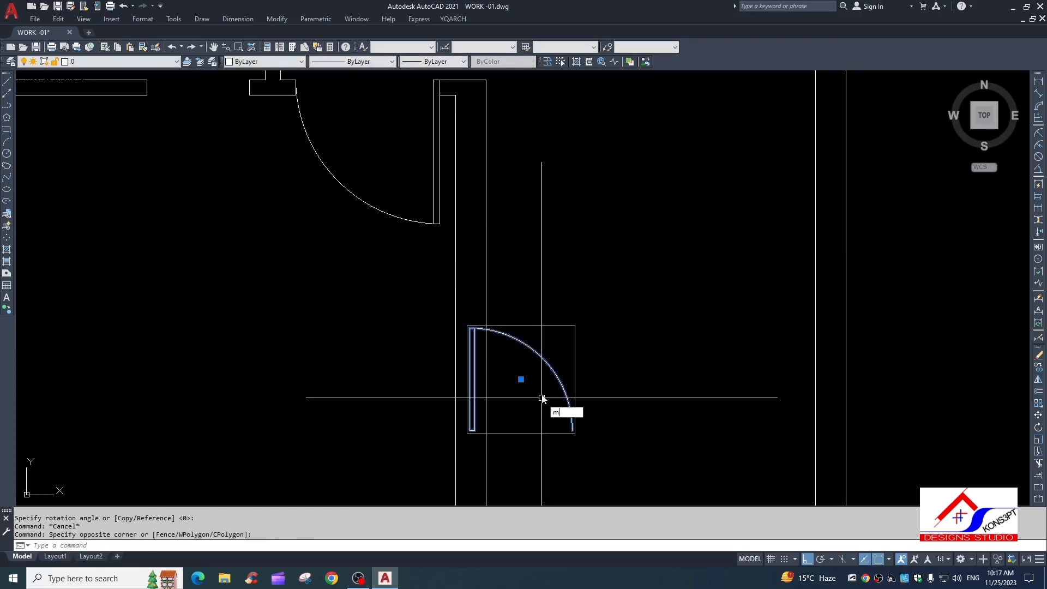
{"action": "type", "text": "mi"}
{"action": "key", "text": "Return"}
{"action": "left_click", "coordinate": [540, 401]}
{"action": "left_click", "coordinate": [541, 431]}
{"action": "type", "text": "yy y"}
{"action": "key", "text": "Escape"}
{"action": "left_click", "coordinate": [629, 398]}
{"action": "left_click", "coordinate": [597, 454]}
{"action": "type", "text": "mi"}
{"action": "key", "text": "Return"}
{"action": "type", "text": "m"}
{"action": "key", "text": "Return"}
{"action": "left_click", "coordinate": [609, 427]}
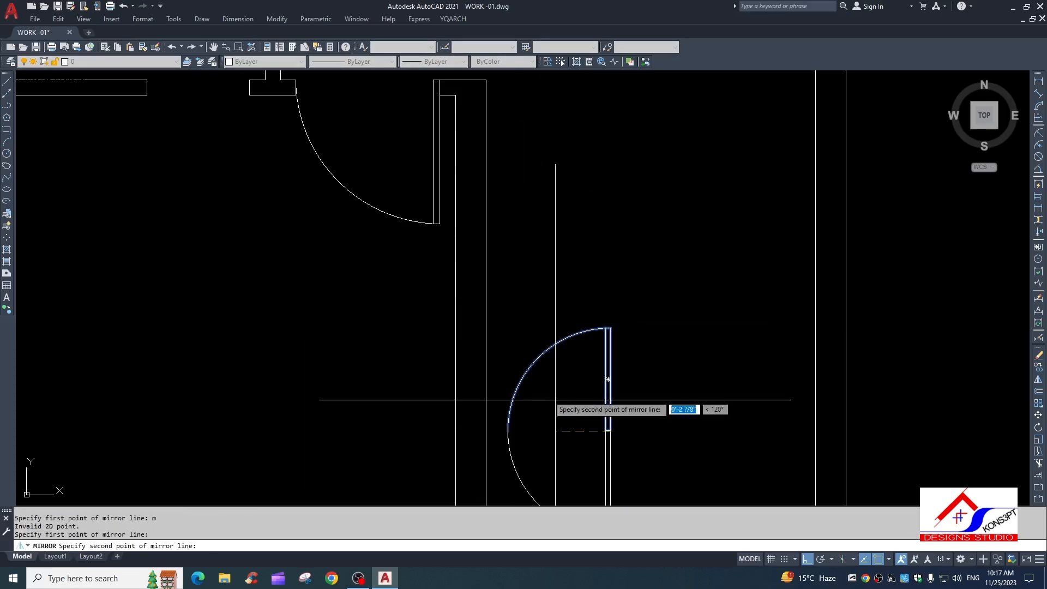
{"action": "scroll", "coordinate": [572, 453], "scroll_direction": "down", "scroll_amount": 4}
{"action": "key", "text": "Escape"}
Move the mirrored door by its hinge corner onto the right jamb of the small room's bottom wall opening
{"action": "left_click", "coordinate": [606, 452]}
{"action": "scroll", "coordinate": [589, 451], "scroll_direction": "up", "scroll_amount": 4}
{"action": "type", "text": ","}
{"action": "key", "text": "Return"}
{"action": "type", "text": "m"}
{"action": "key", "text": "Return"}
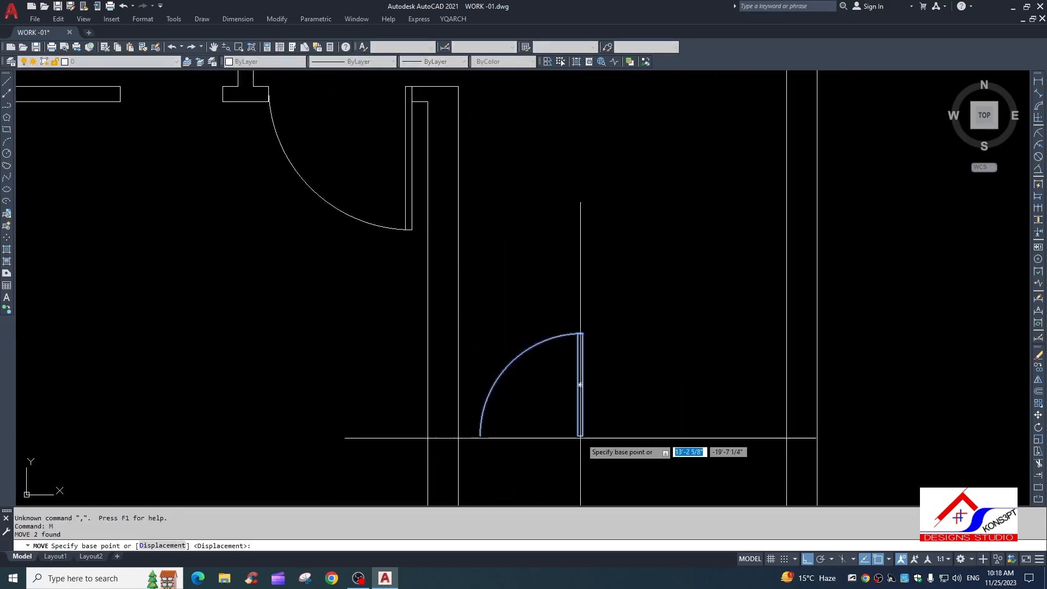
{"action": "left_click", "coordinate": [584, 434]}
{"action": "middle_click_drag", "start_coordinate": [409, 237], "coordinate": [449, 374]}
{"action": "scroll", "coordinate": [276, 253], "scroll_direction": "down", "scroll_amount": 3}
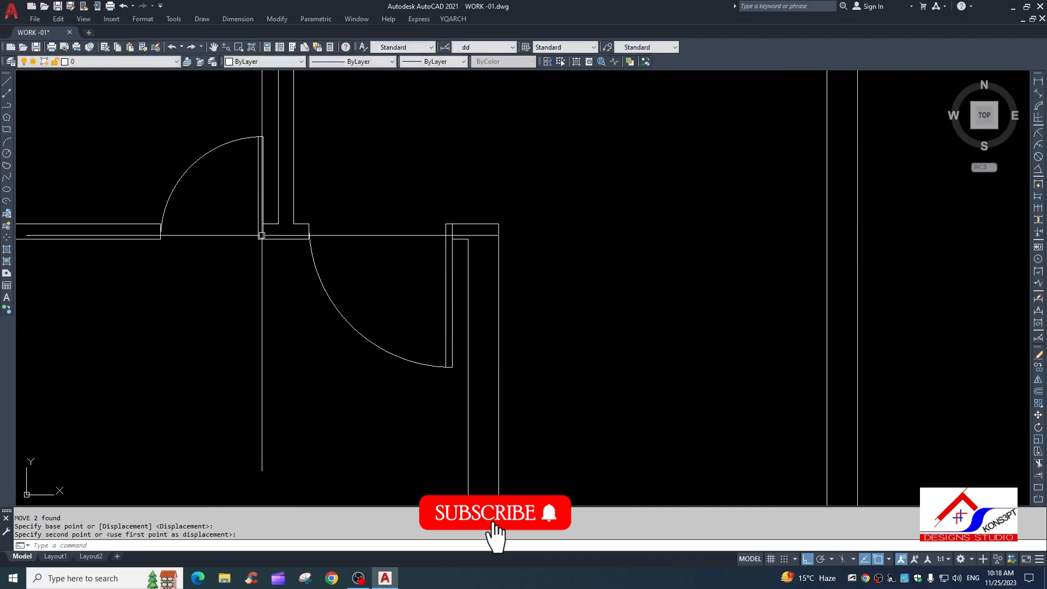
{"action": "key", "text": "Escape"}
{"action": "key", "text": "Escape"}
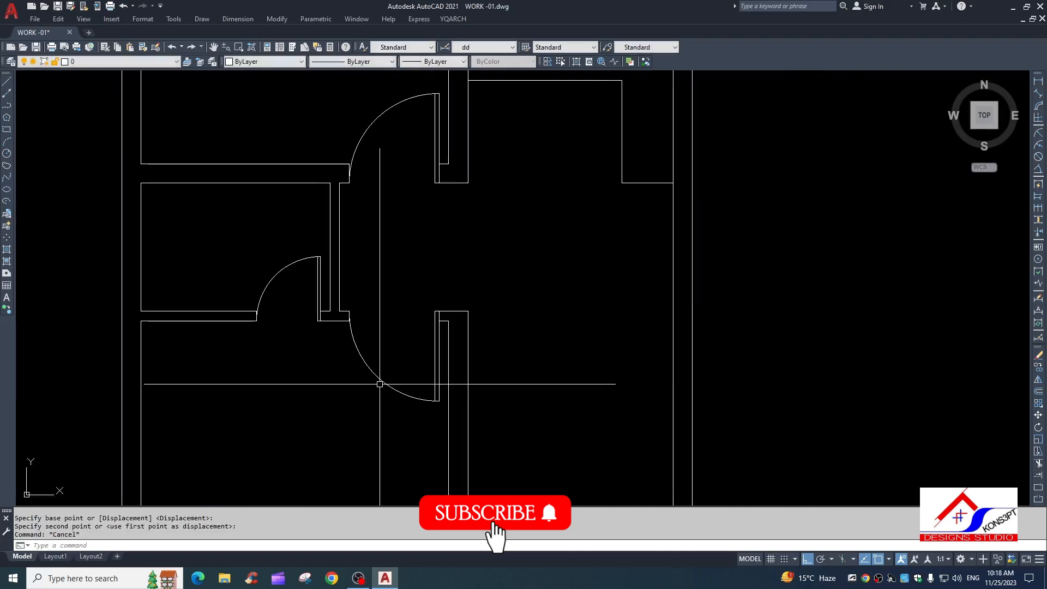
Copy the ROOM 12'-0" x 12'-0" label from the upper room into the lower room
{"action": "scroll", "coordinate": [401, 283], "scroll_direction": "down", "scroll_amount": 3}
{"action": "scroll", "coordinate": [436, 234], "scroll_direction": "down", "scroll_amount": 2}
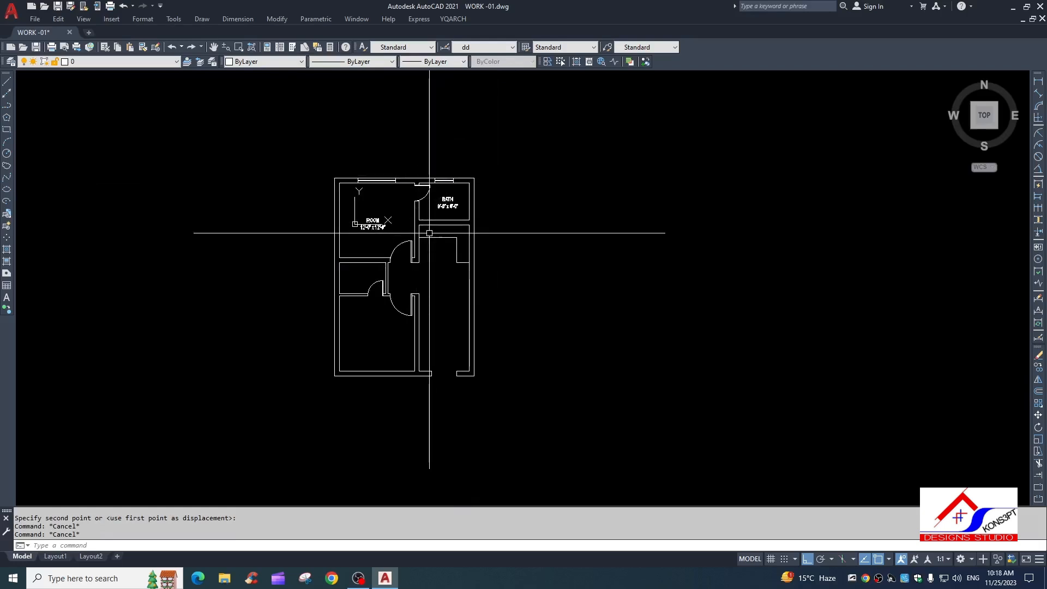
{"action": "scroll", "coordinate": [382, 222], "scroll_direction": "up", "scroll_amount": 4}
{"action": "left_click", "coordinate": [375, 189]}
{"action": "left_click", "coordinate": [364, 261]}
{"action": "type", "text": "c"}
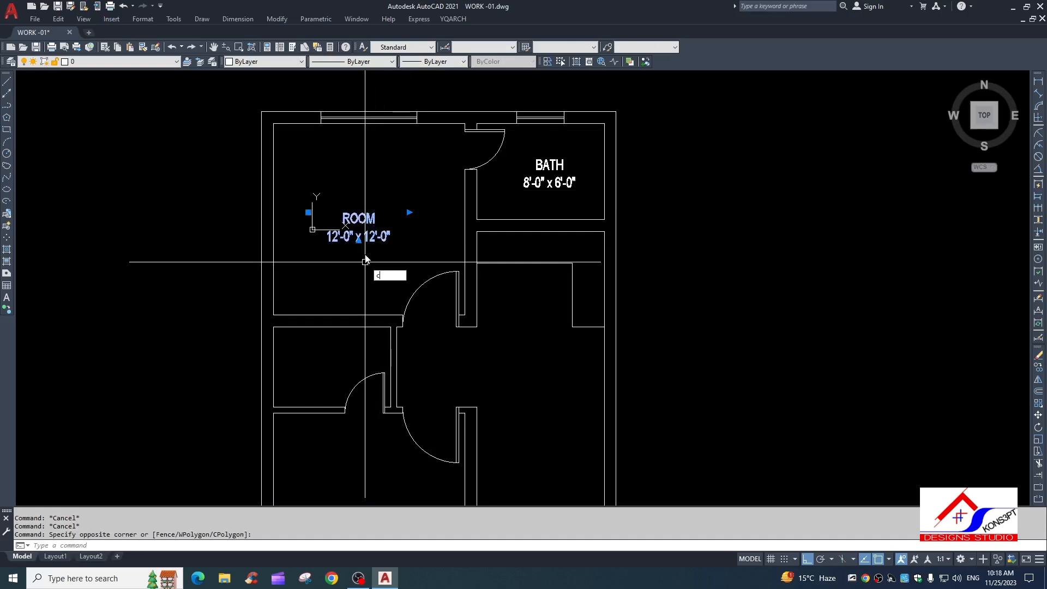
{"action": "type", "text": "o"}
{"action": "key", "text": "space"}
{"action": "left_click", "coordinate": [365, 243]}
{"action": "scroll", "coordinate": [369, 403], "scroll_direction": "down", "scroll_amount": 2}
{"action": "middle_click_drag", "start_coordinate": [369, 480], "coordinate": [369, 316]}
{"action": "left_click", "coordinate": [380, 321]}
{"action": "key", "text": "Escape"}
{"action": "key", "text": "Escape"}
Copy the BATH 8'-0" x 6'-0" label from the upper bath into the small room, with ortho off
{"action": "scroll", "coordinate": [357, 313], "scroll_direction": "up", "scroll_amount": 2}
{"action": "key", "text": "Escape"}
{"action": "scroll", "coordinate": [357, 314], "scroll_direction": "up", "scroll_amount": 2}
{"action": "scroll", "coordinate": [369, 341], "scroll_direction": "down", "scroll_amount": 3}
{"action": "middle_click_drag", "start_coordinate": [406, 245], "coordinate": [352, 354]}
{"action": "scroll", "coordinate": [456, 208], "scroll_direction": "up", "scroll_amount": 3}
{"action": "left_click", "coordinate": [449, 212]}
{"action": "left_click", "coordinate": [414, 271]}
{"action": "type", "text": "co"}
{"action": "key", "text": "space"}
{"action": "scroll", "coordinate": [426, 361], "scroll_direction": "down", "scroll_amount": 2}
{"action": "left_click", "coordinate": [415, 298]}
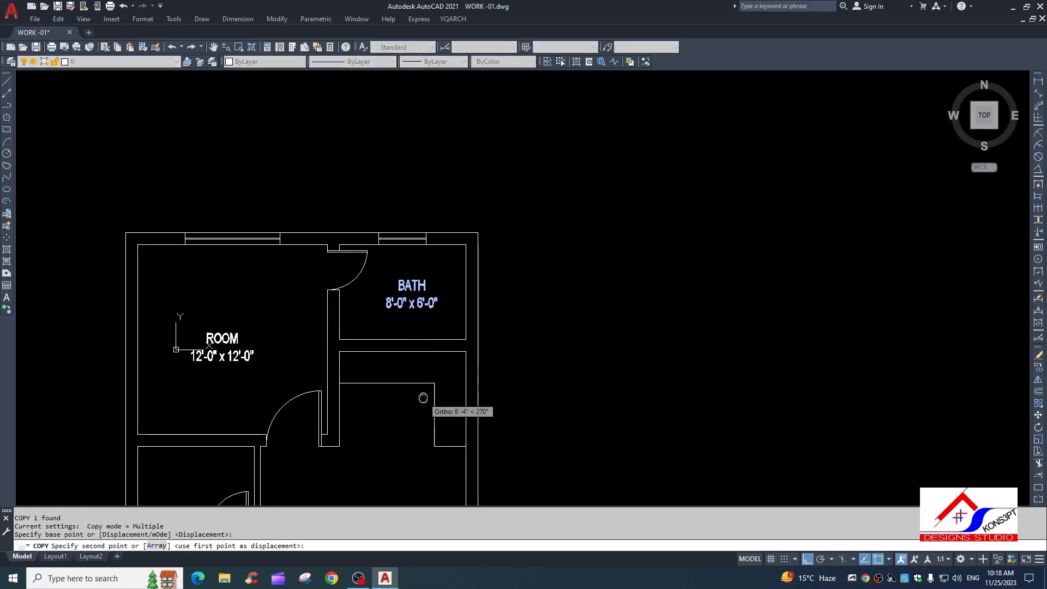
{"action": "middle_click_drag", "start_coordinate": [431, 390], "coordinate": [444, 221]}
{"action": "key", "text": "F8"}
{"action": "scroll", "coordinate": [240, 306], "scroll_direction": "up", "scroll_amount": 2}
{"action": "left_click", "coordinate": [228, 276]}
{"action": "key", "text": "Escape"}
Measure the small bath's inner wall lines with the linear dimension command without placing a dimension
{"action": "scroll", "coordinate": [300, 312], "scroll_direction": "down", "scroll_amount": 2}
{"action": "middle_click_drag", "start_coordinate": [307, 307], "coordinate": [430, 269]}
{"action": "type", "text": "dli"}
{"action": "key", "text": "space"}
{"action": "key", "text": "space"}
{"action": "scroll", "coordinate": [375, 221], "scroll_direction": "up", "scroll_amount": 2}
{"action": "left_click", "coordinate": [374, 218]}
{"action": "left_click", "coordinate": [373, 214]}
{"action": "key", "text": "Escape"}
{"action": "key", "text": "space"}
{"action": "key", "text": "space"}
{"action": "left_click", "coordinate": [256, 256]}
{"action": "scroll", "coordinate": [218, 274], "scroll_direction": "up", "scroll_amount": 4}
{"action": "key", "text": "Escape"}
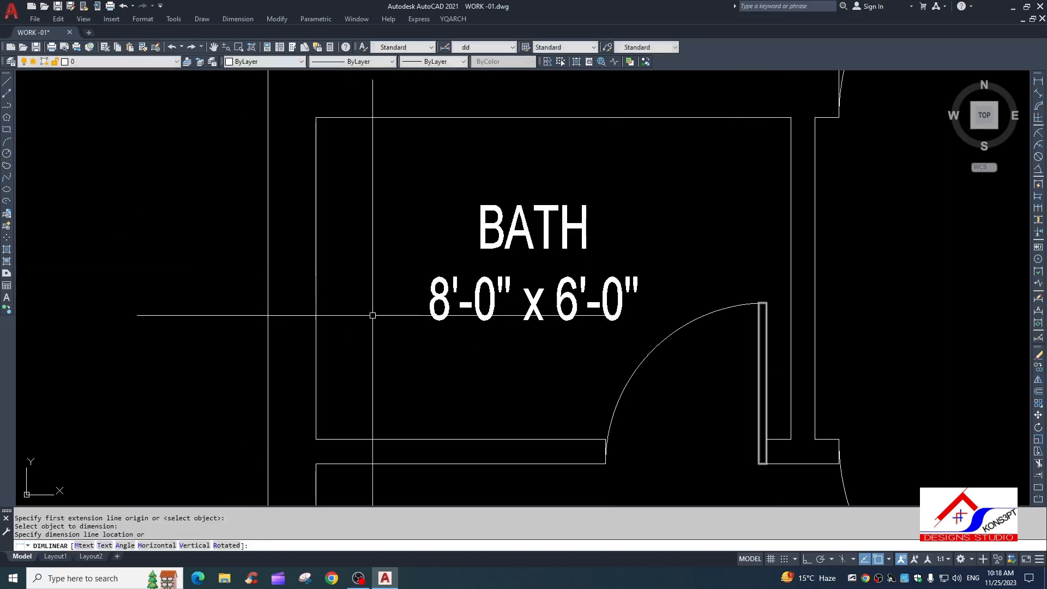
Change the small bath's label size to 7'-4½" x 6'-0", using the single ½ character
{"action": "left_click", "coordinate": [479, 302]}
{"action": "left_click", "coordinate": [478, 299]}
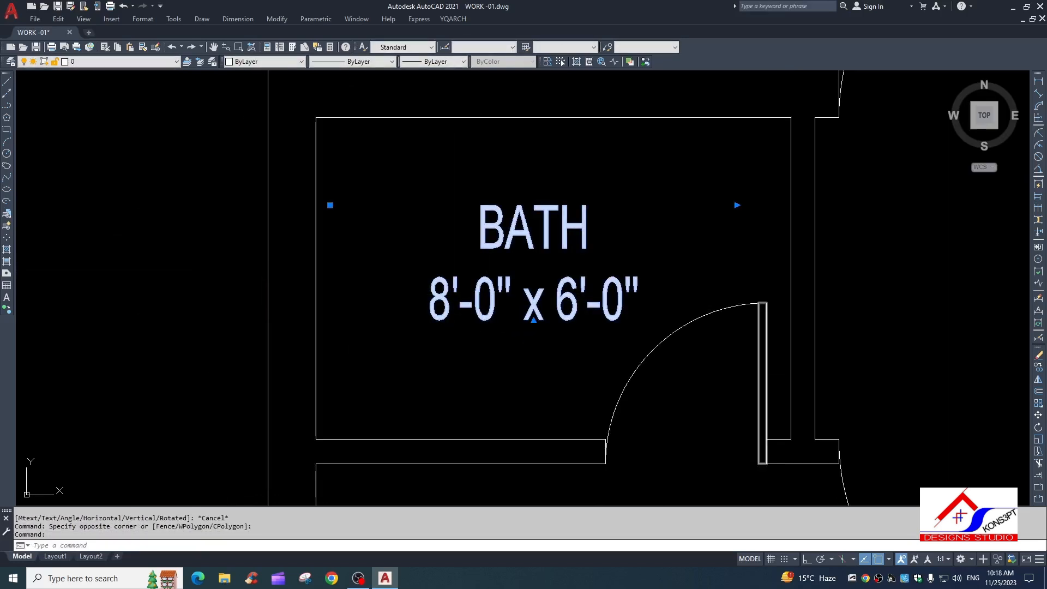
{"action": "left_click_drag", "start_coordinate": [452, 298], "coordinate": [404, 294]}
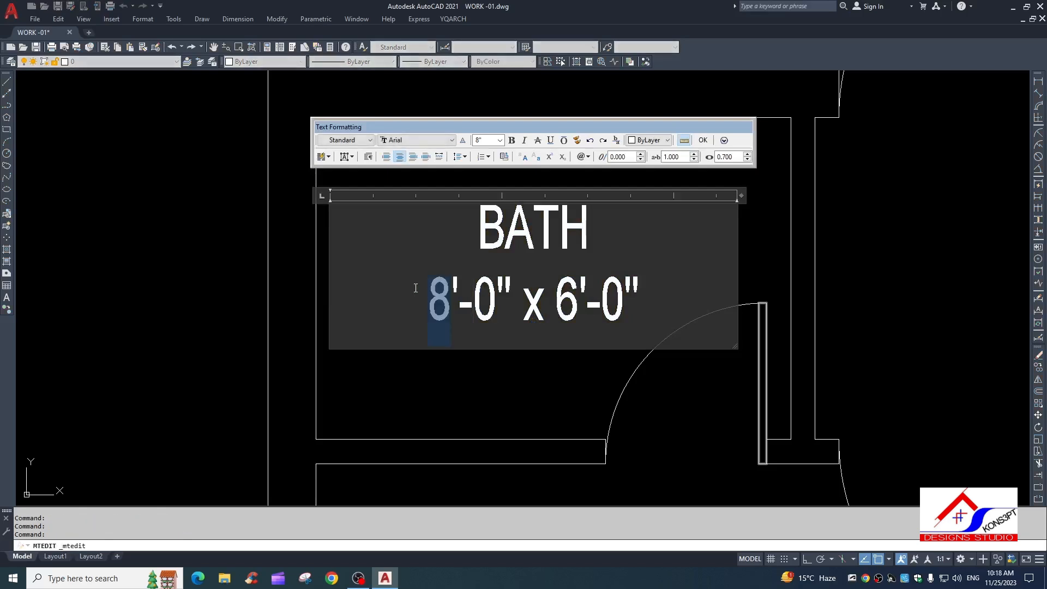
{"action": "type", "text": "7"}
{"action": "left_click_drag", "start_coordinate": [469, 319], "coordinate": [495, 312]}
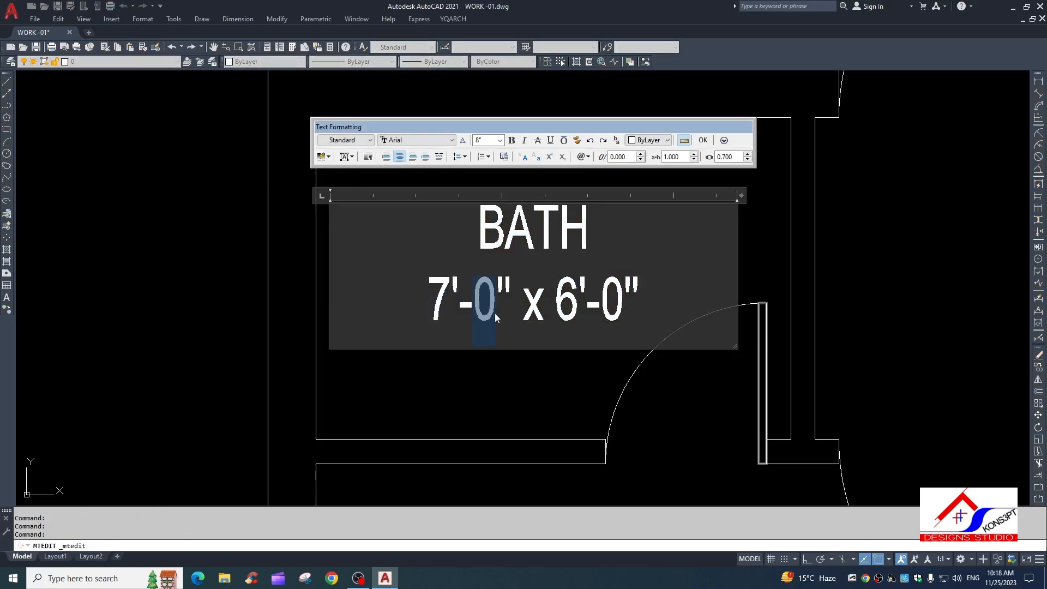
{"action": "type", "text": "41/2"}
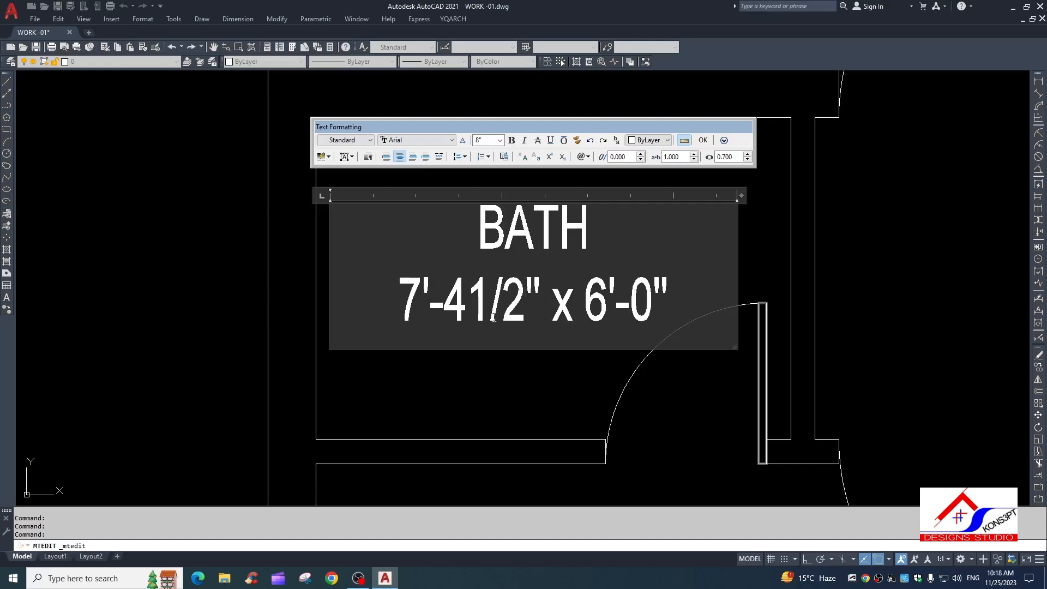
{"action": "key", "text": "BackSpace"}
{"action": "key", "text": "BackSpace"}
{"action": "key", "text": "BackSpace"}
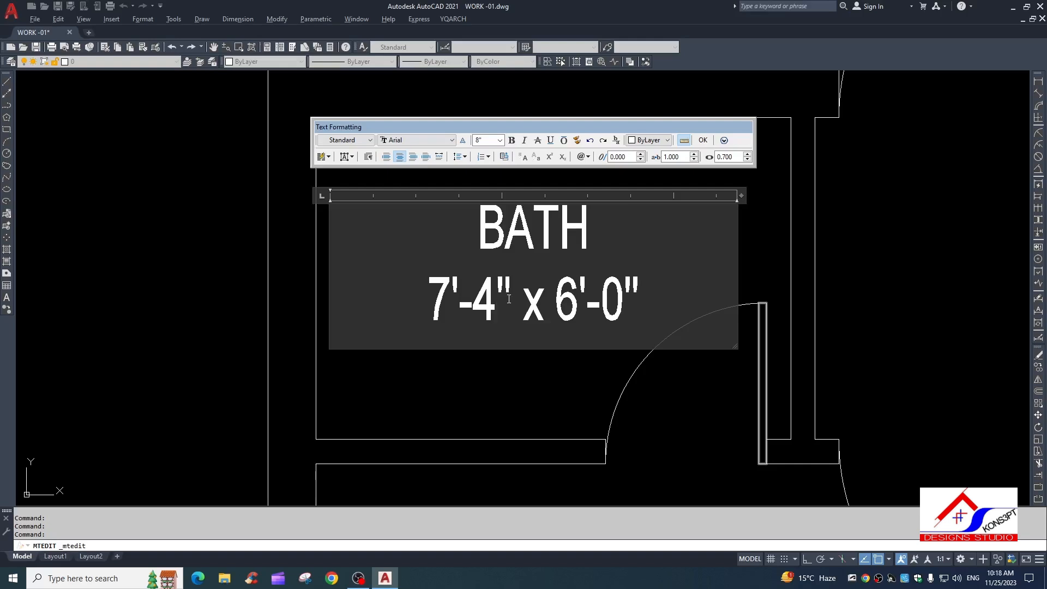
{"action": "type", "text": "1/2"}
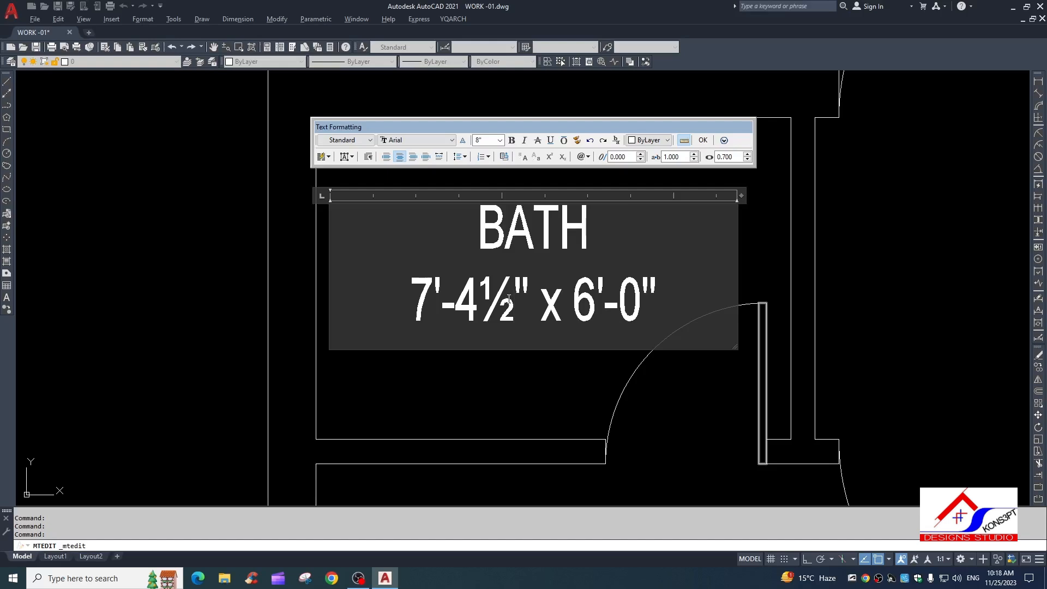
{"action": "key", "text": "Escape"}
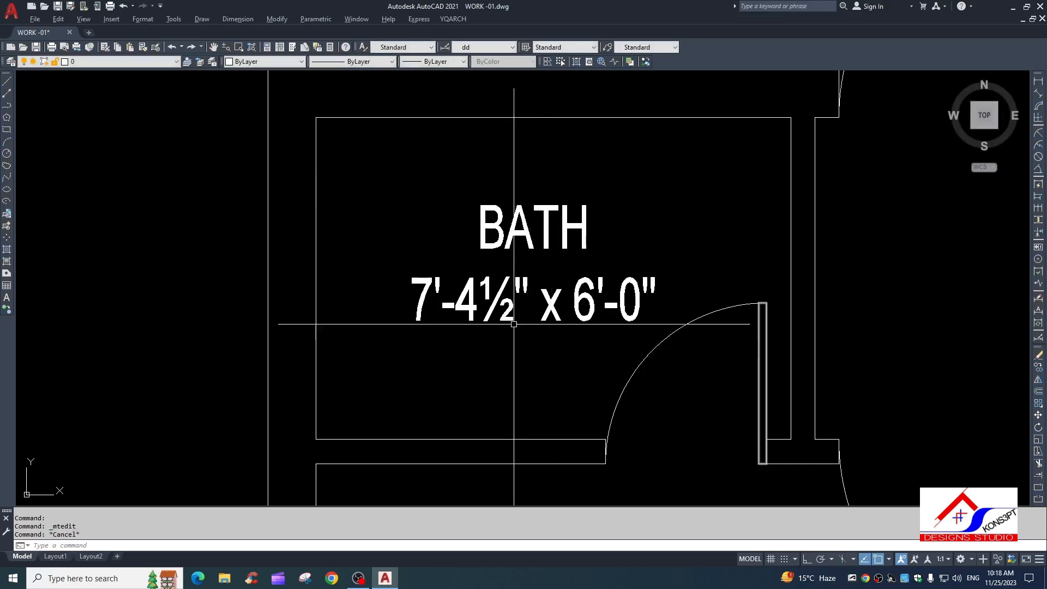
Reopen the small bath's label for editing and look up the one-half character's Unicode code in the Character Map
{"action": "double_click", "coordinate": [510, 307]}
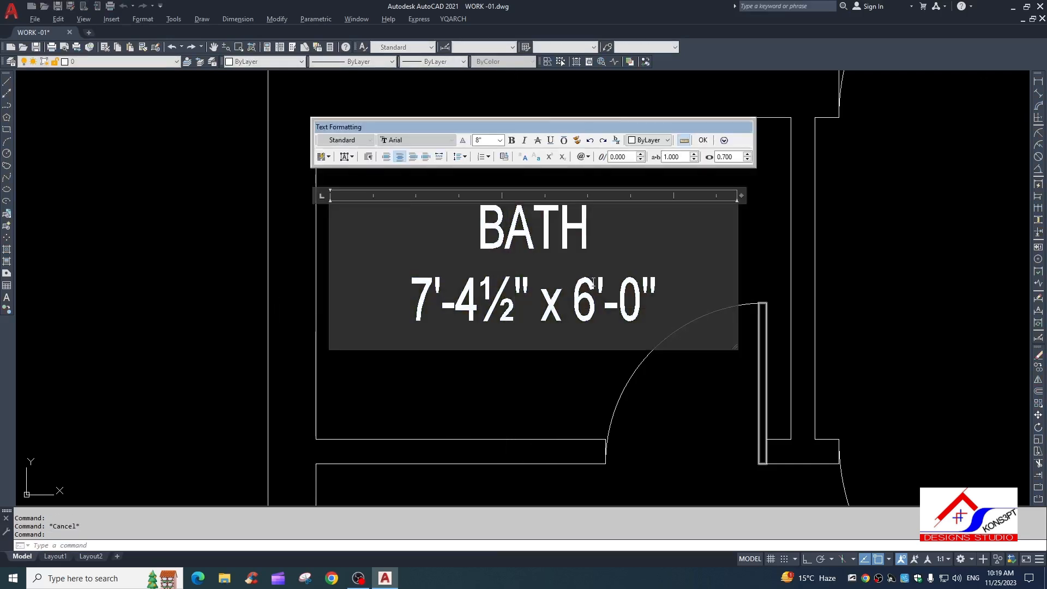
{"action": "left_click", "coordinate": [584, 157]}
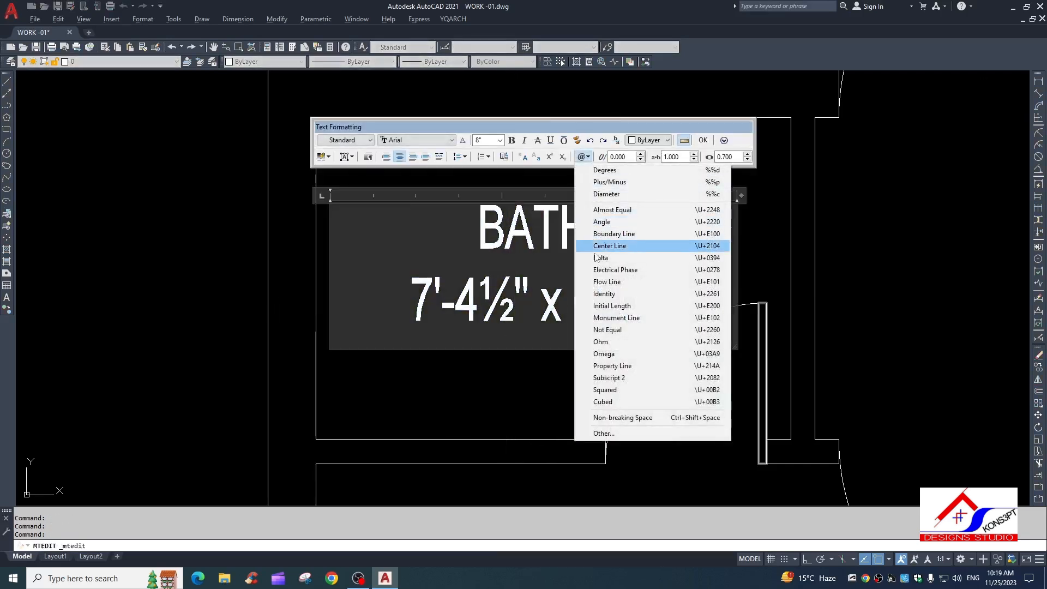
{"action": "left_click", "coordinate": [603, 434]}
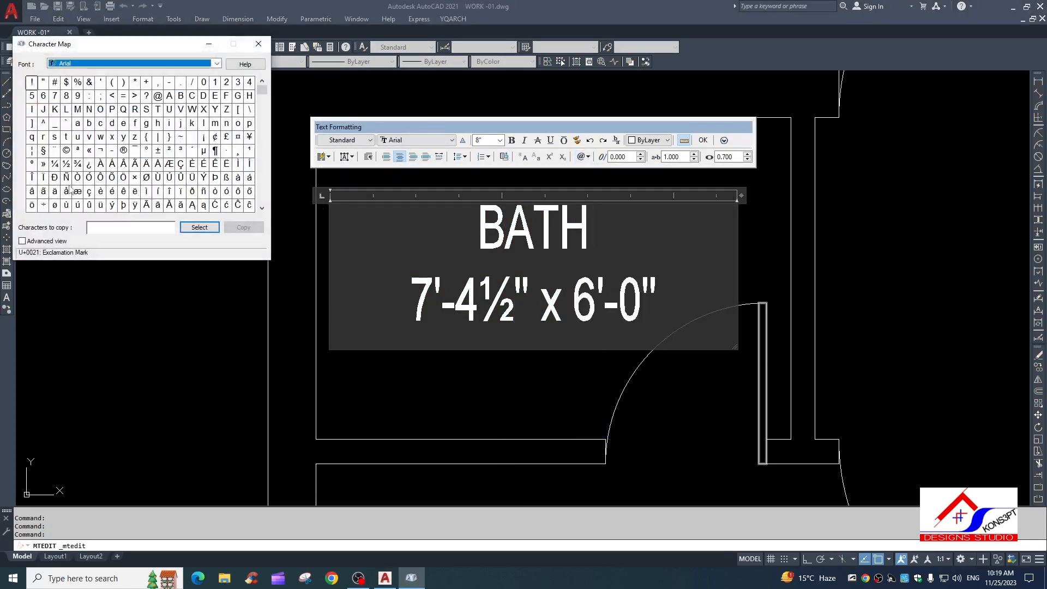
{"action": "left_click", "coordinate": [66, 164]}
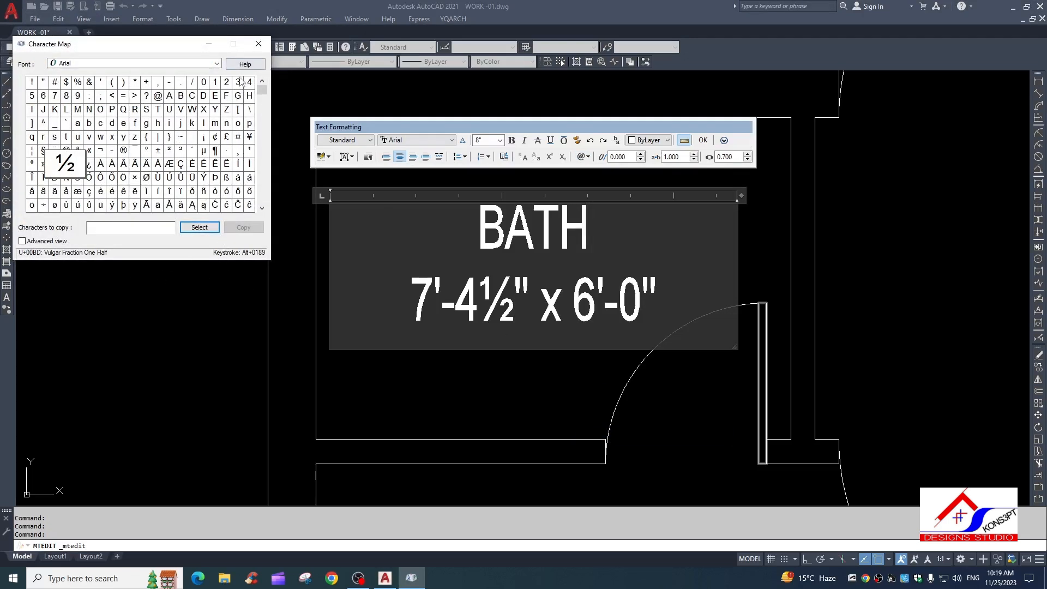
{"action": "left_click", "coordinate": [258, 44]}
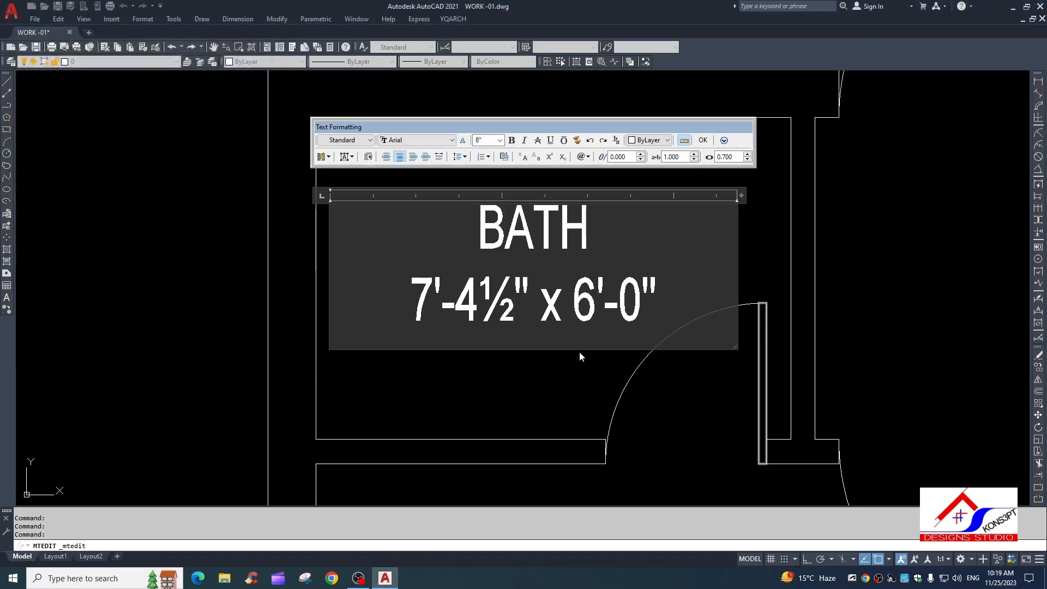
Replace the ½ in the small bath's label by entering the Unicode sequence \u+00BD after 7'-4
{"action": "double_click", "coordinate": [523, 300]}
{"action": "left_click", "coordinate": [521, 299]}
{"action": "left_click_drag", "start_coordinate": [499, 297], "coordinate": [495, 299]}
{"action": "key", "text": "BackSpace"}
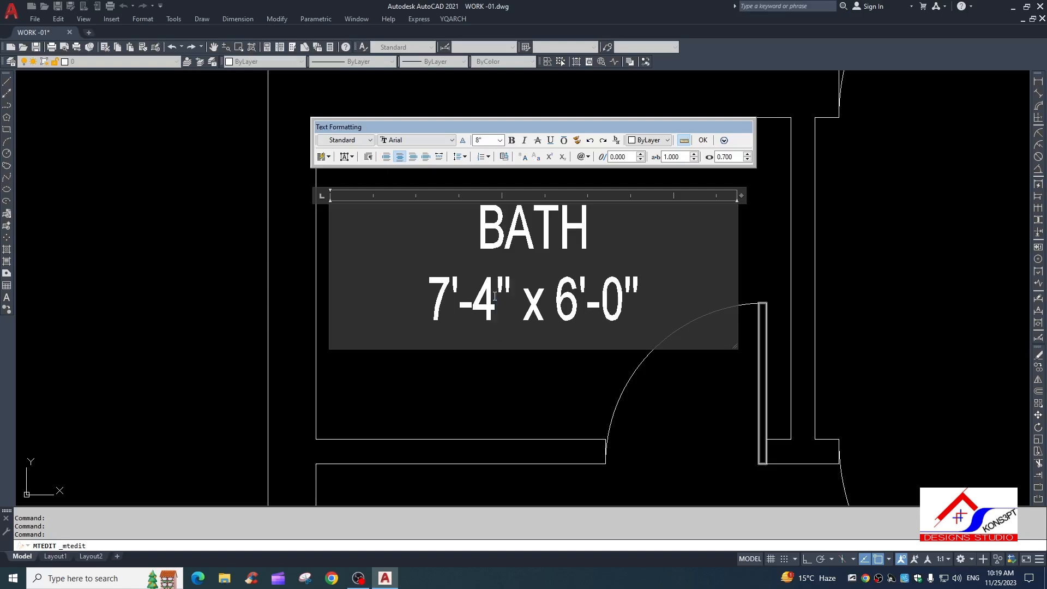
{"action": "type", "text": "\\"}
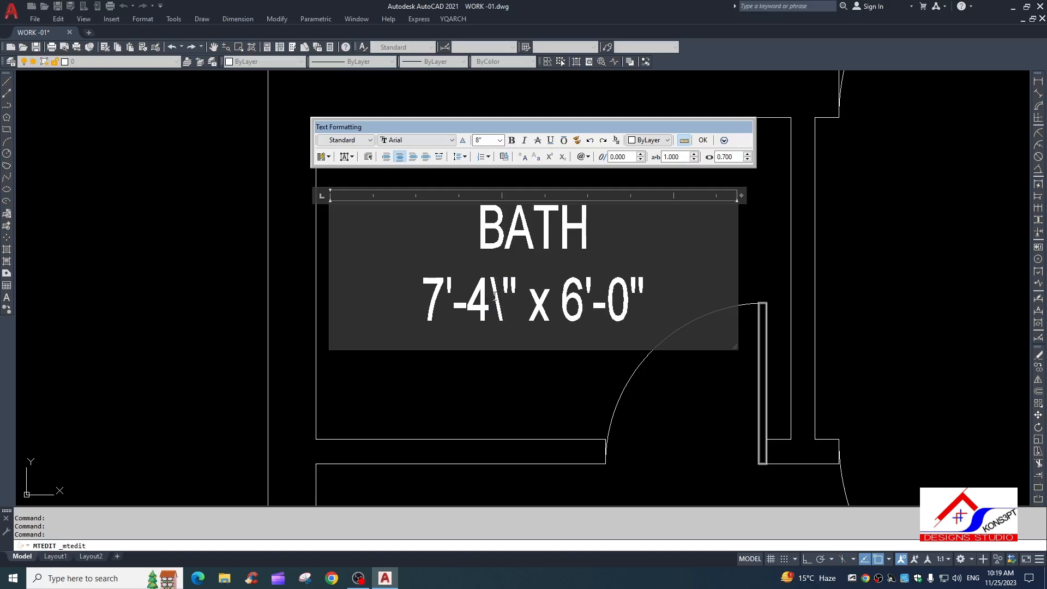
{"action": "type", "text": "u"}
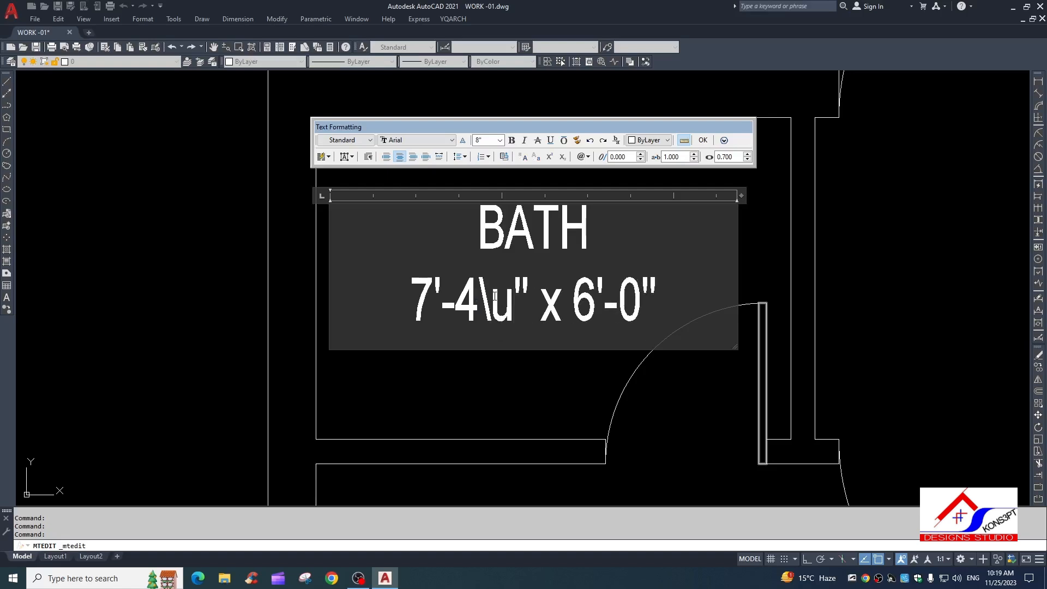
{"action": "type", "text": "+"}
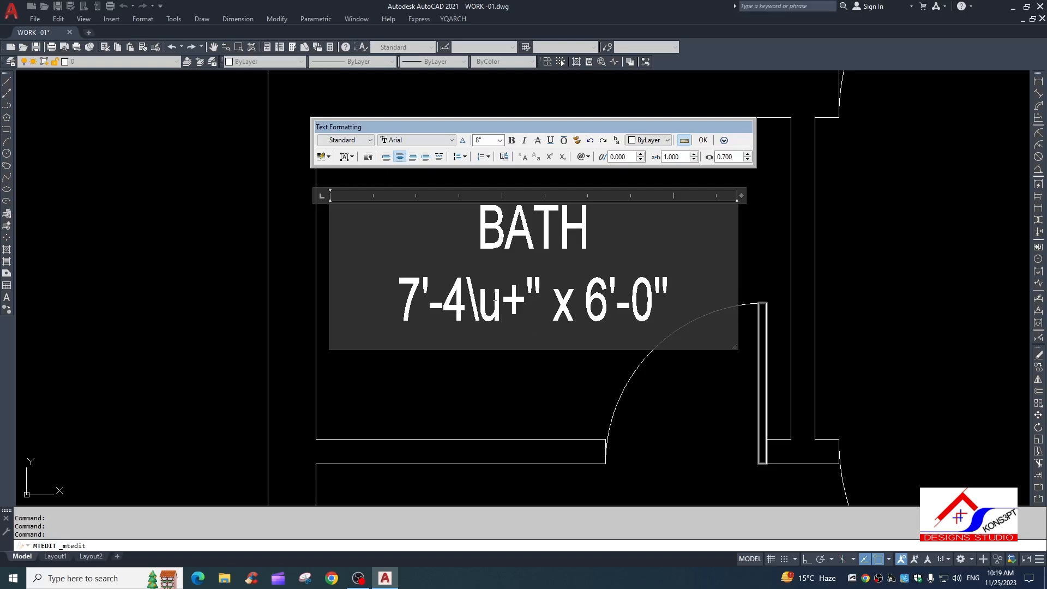
{"action": "type", "text": "00BD"}
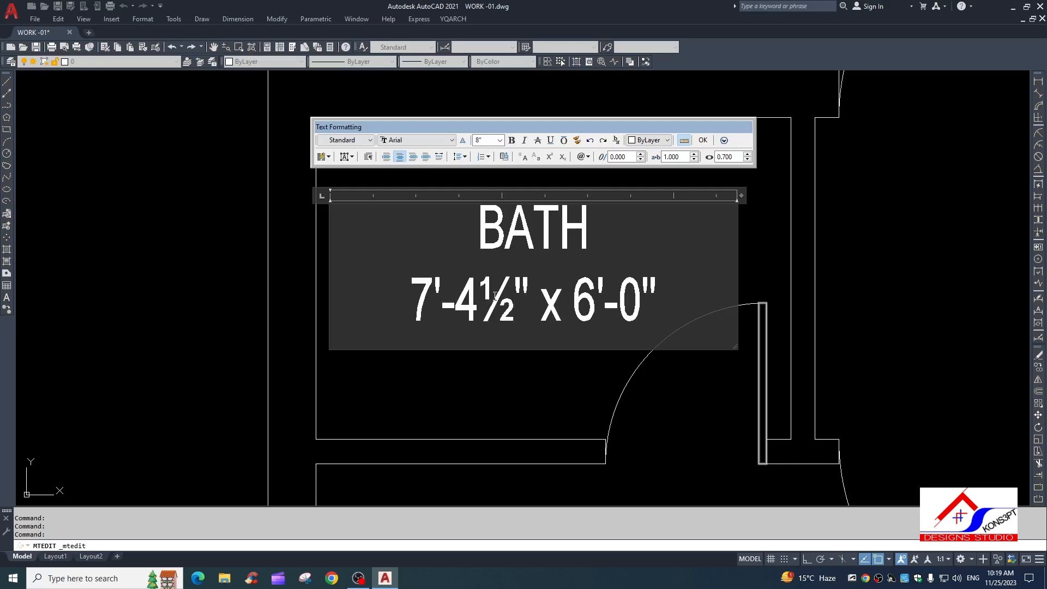
Delete and re-enter the ½ after 7'-4 twice in the small bath's label using the Unicode sequence \u+00BD, and close the label
{"action": "key", "text": "BackSpace"}
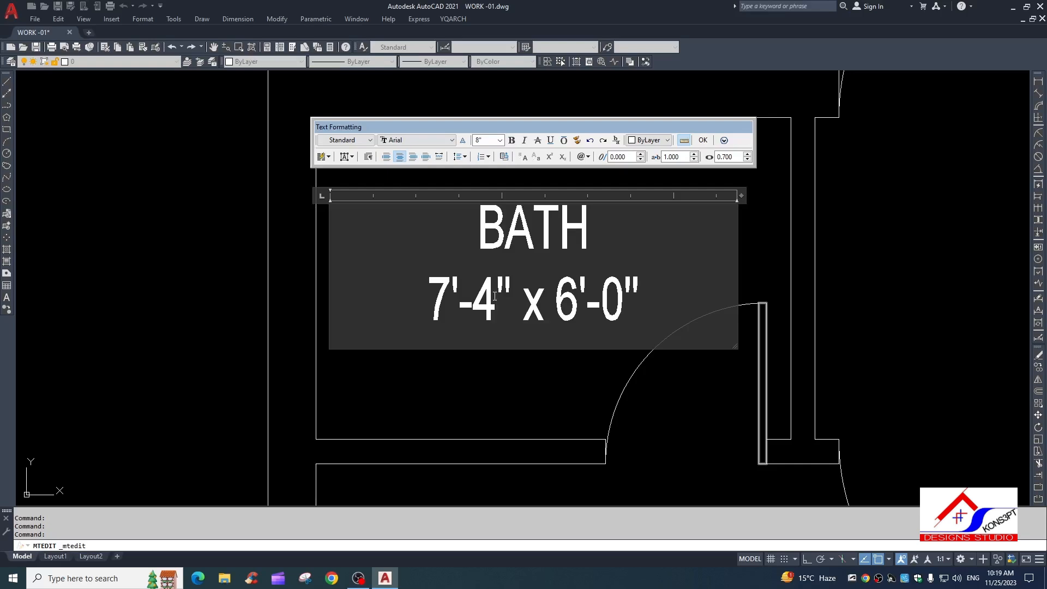
{"action": "type", "text": "\\u"}
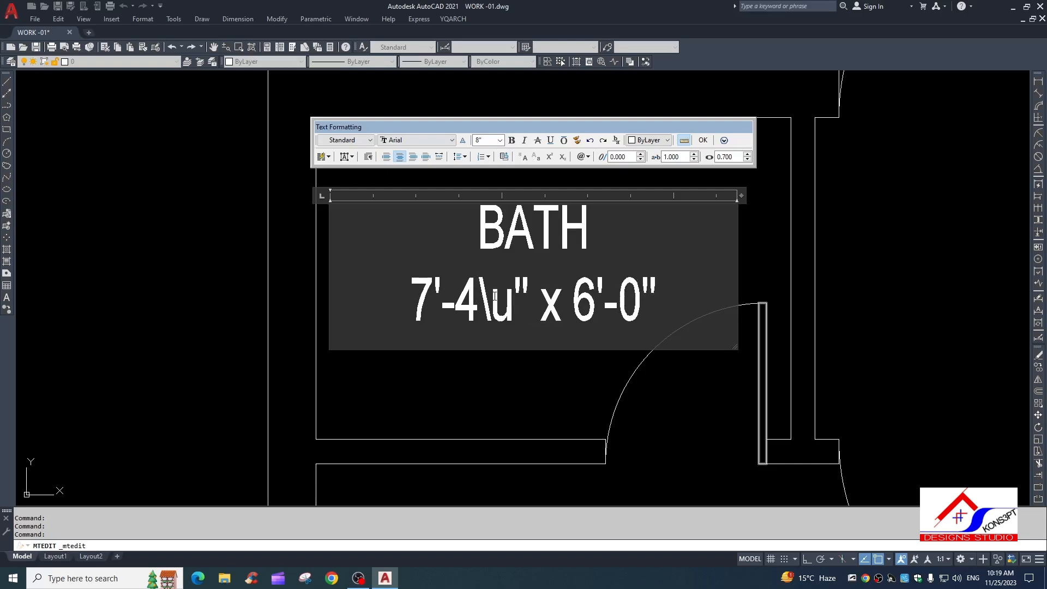
{"action": "type", "text": "+"}
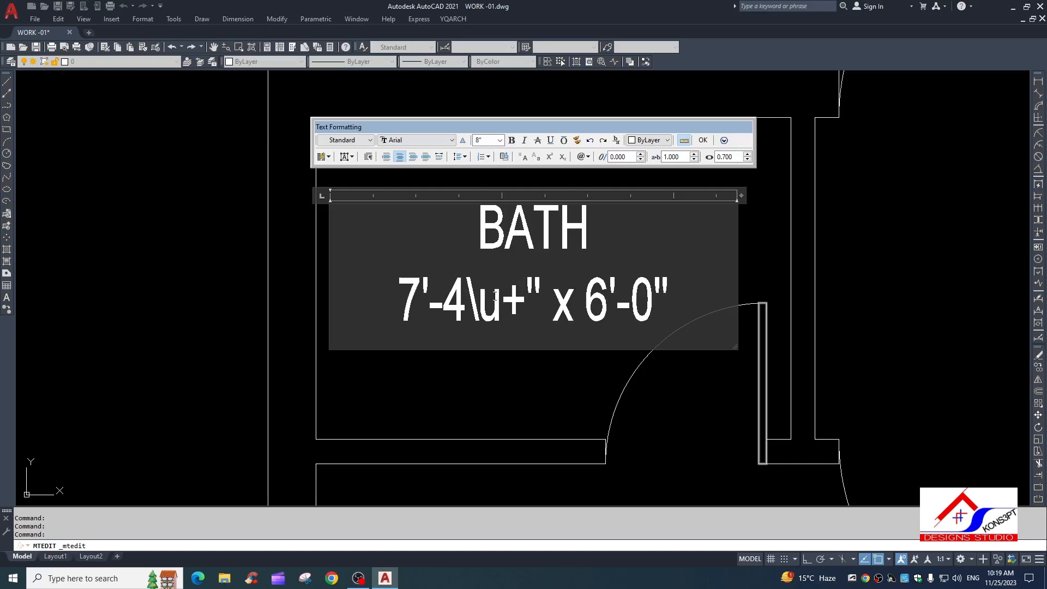
{"action": "type", "text": "00"}
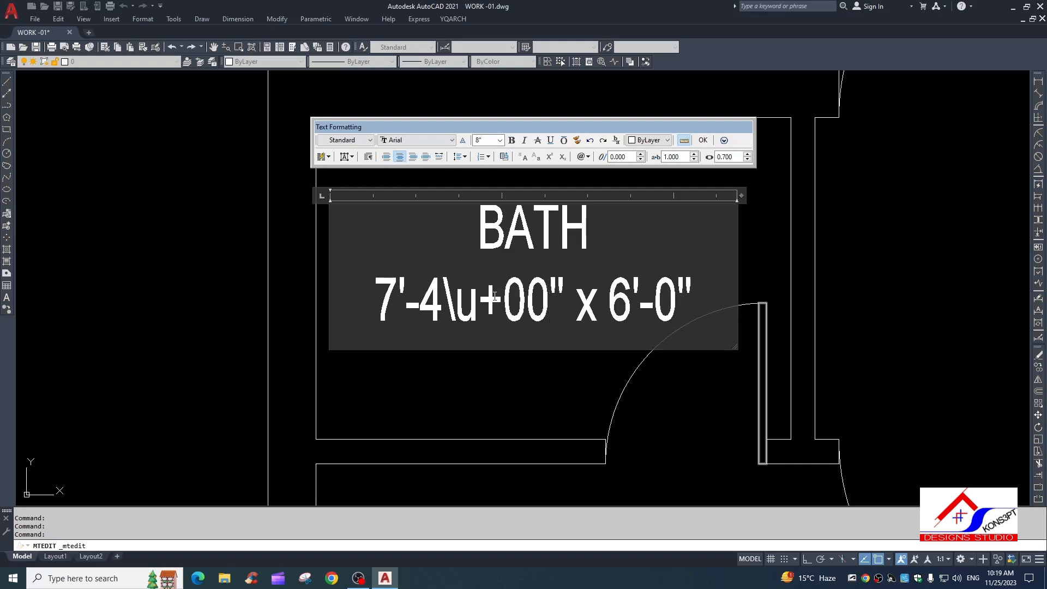
{"action": "type", "text": "BD"}
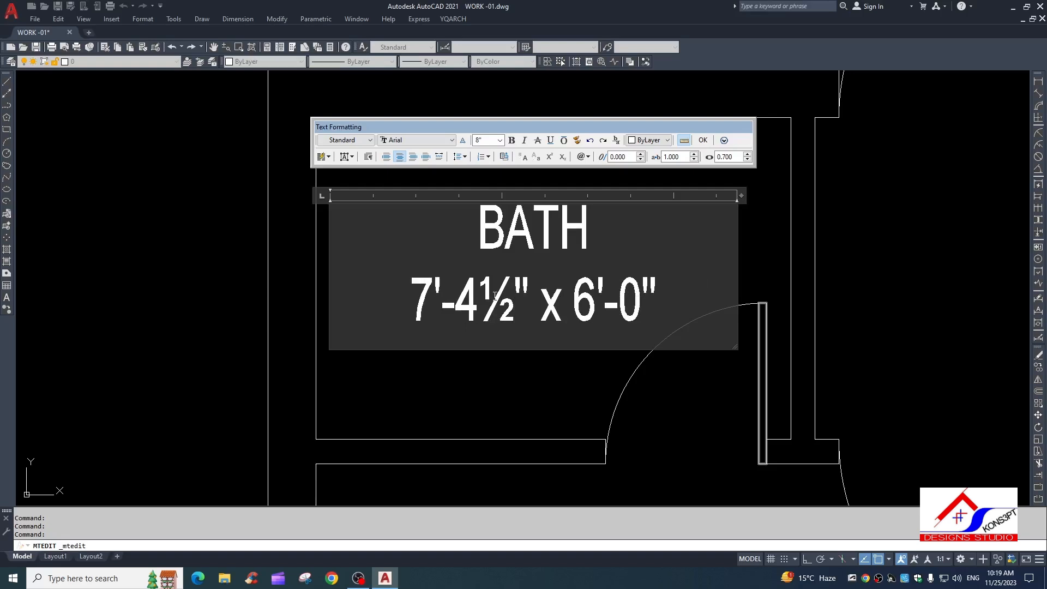
{"action": "key", "text": "BackSpace"}
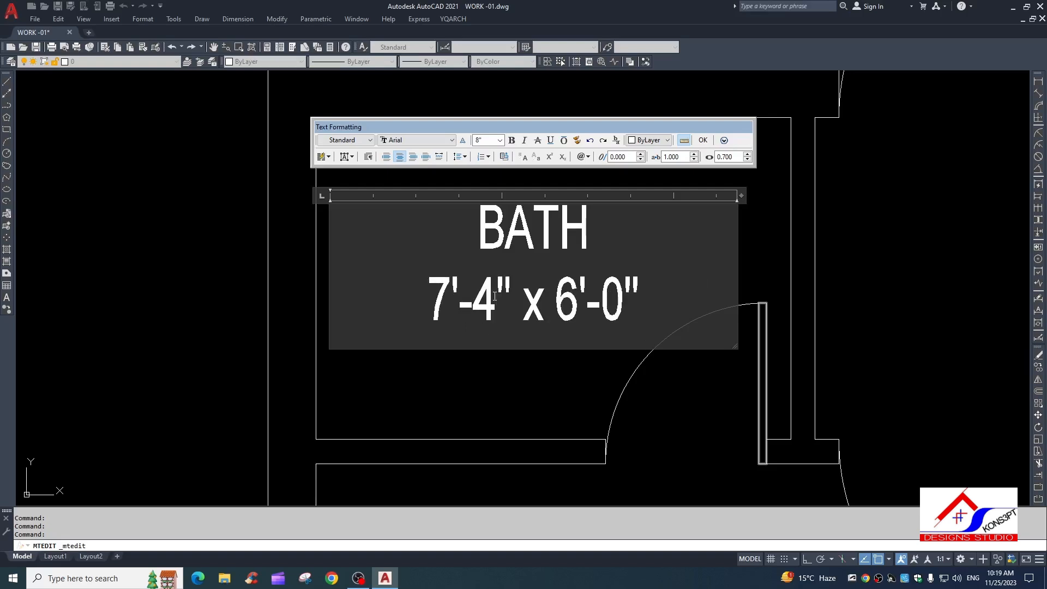
{"action": "type", "text": "\\u+"}
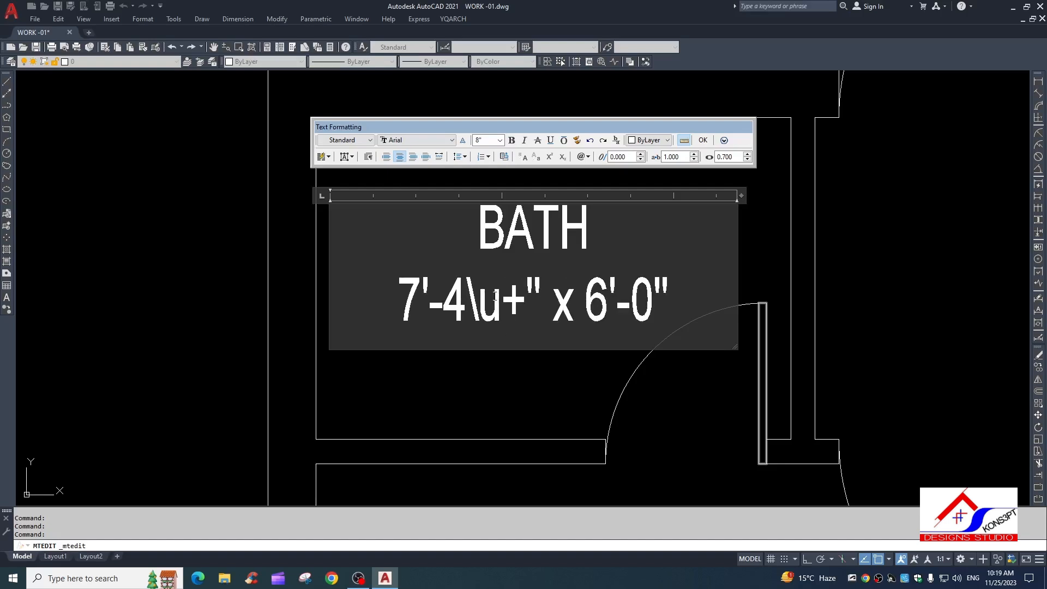
{"action": "type", "text": "00bd"}
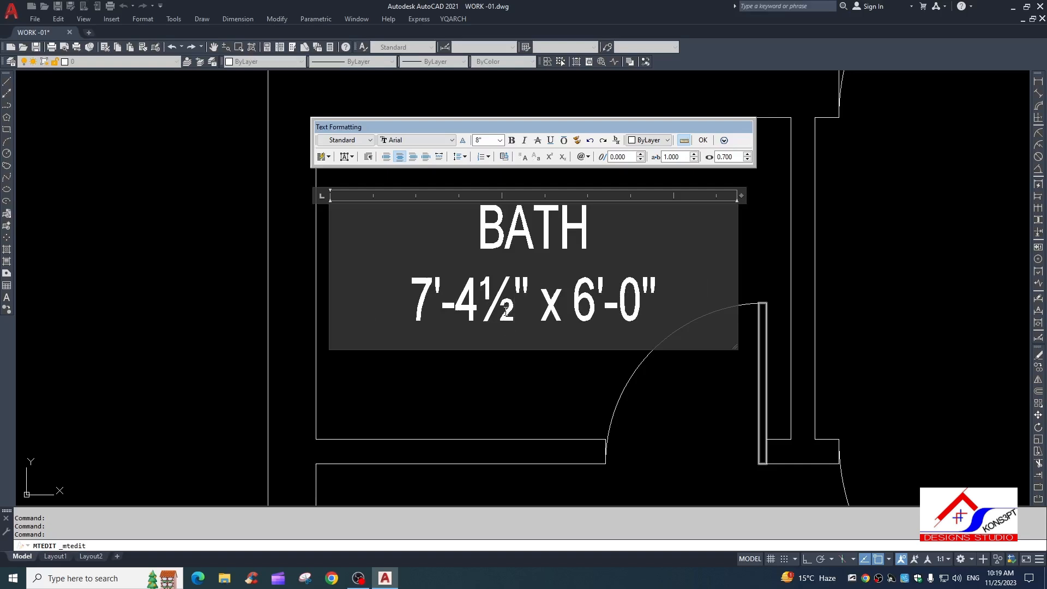
{"action": "left_click", "coordinate": [520, 361]}
Reopen the small bath's label and look up the Unicode codes of the one-quarter and three-quarters characters in the Character Map
{"action": "double_click", "coordinate": [514, 295]}
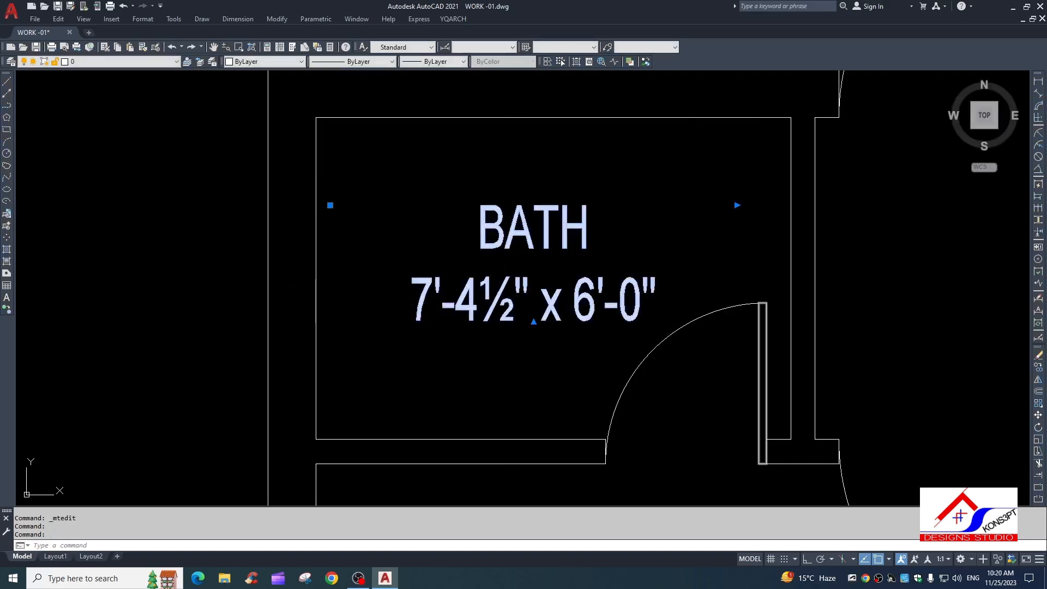
{"action": "left_click", "coordinate": [583, 157]}
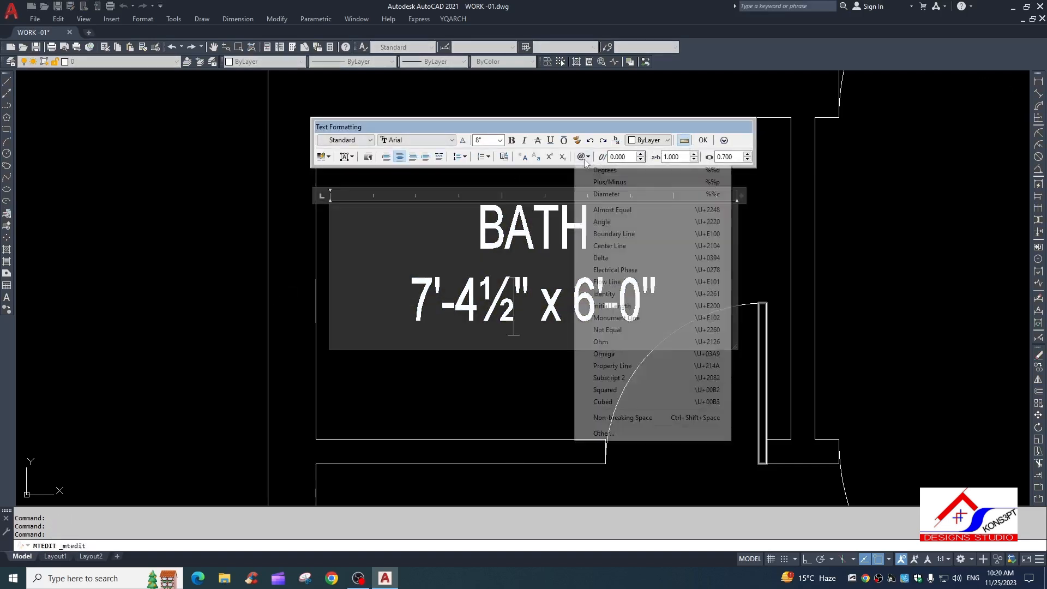
{"action": "left_click", "coordinate": [600, 434]}
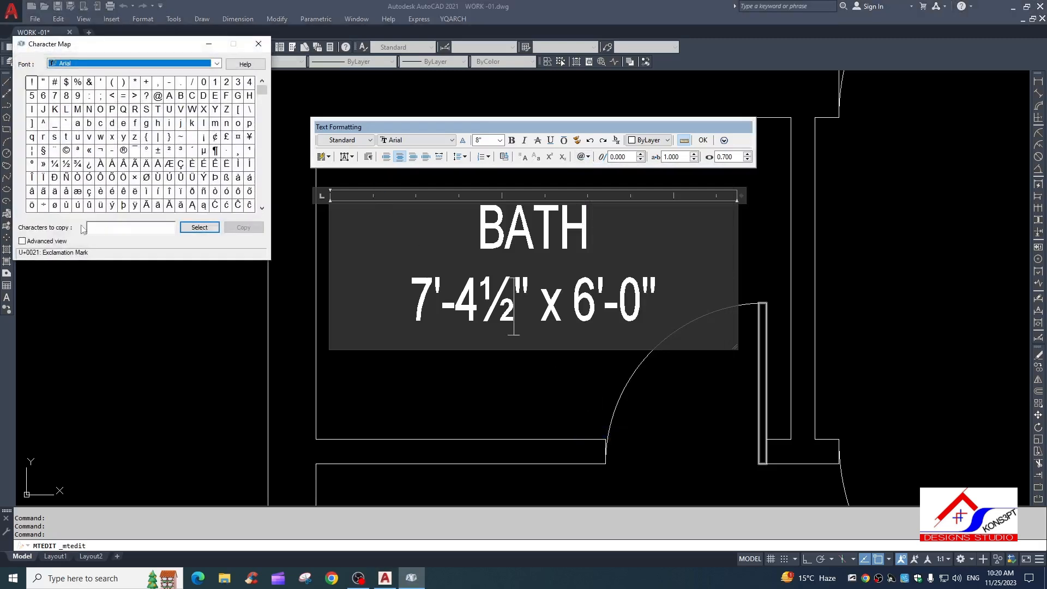
{"action": "left_click", "coordinate": [54, 164]}
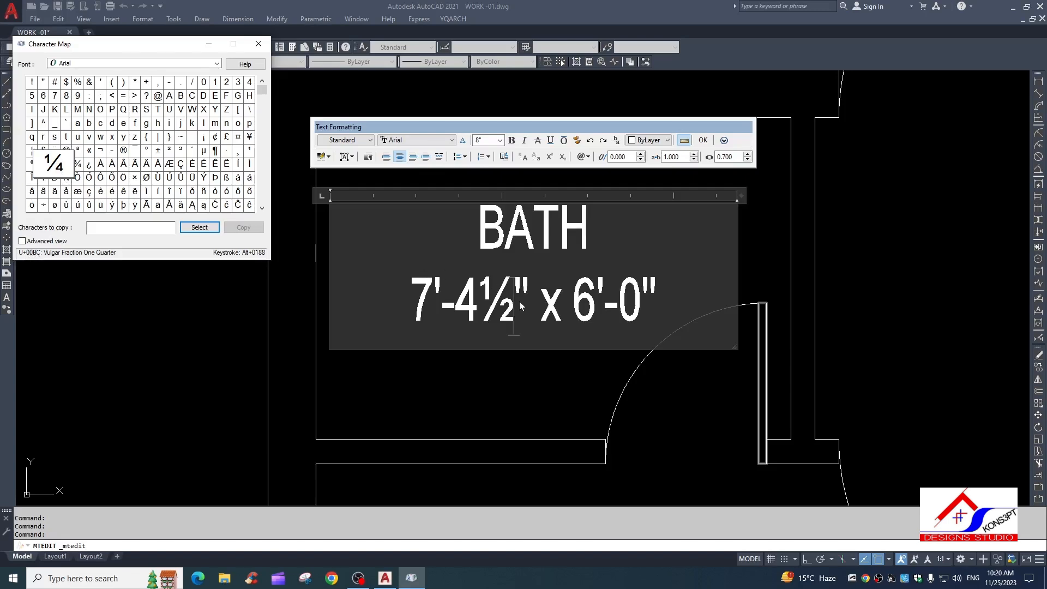
{"action": "left_click", "coordinate": [78, 167]}
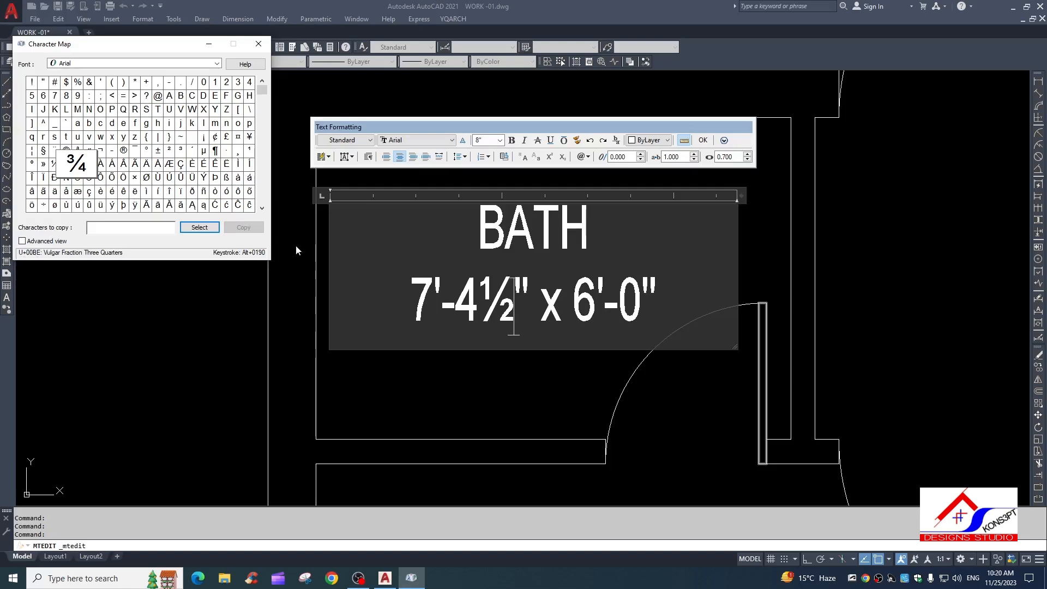
{"action": "left_click", "coordinate": [258, 44]}
Try swapping the ½ in the small bath's label for ¼ with the sequence \u+00bc, and delete the inserted fraction
{"action": "left_click_drag", "start_coordinate": [512, 297], "coordinate": [490, 297]}
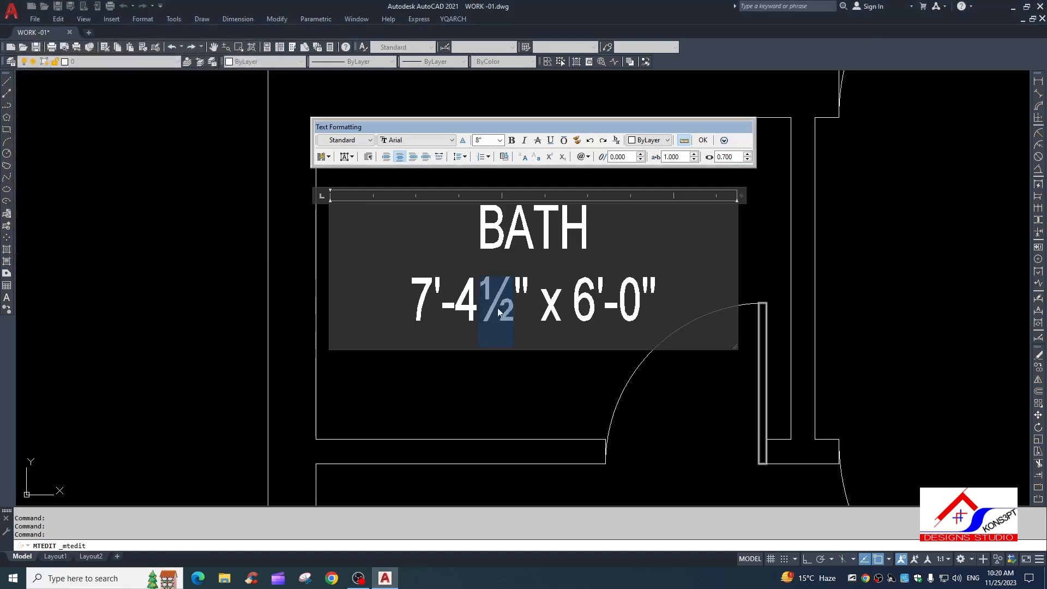
{"action": "type", "text": "\\"}
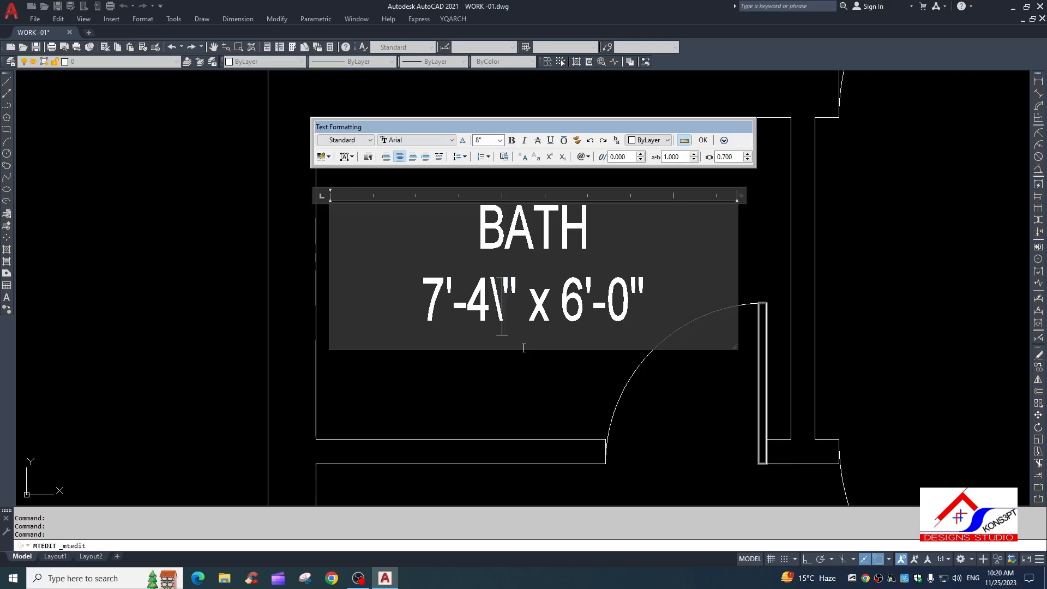
{"action": "type", "text": "u+"}
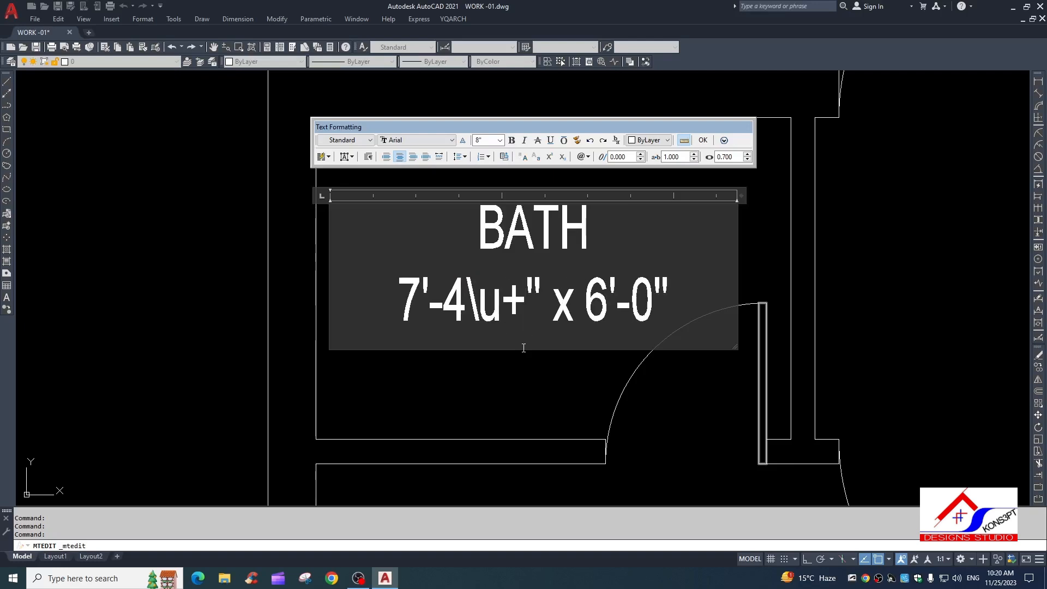
{"action": "type", "text": "00bc"}
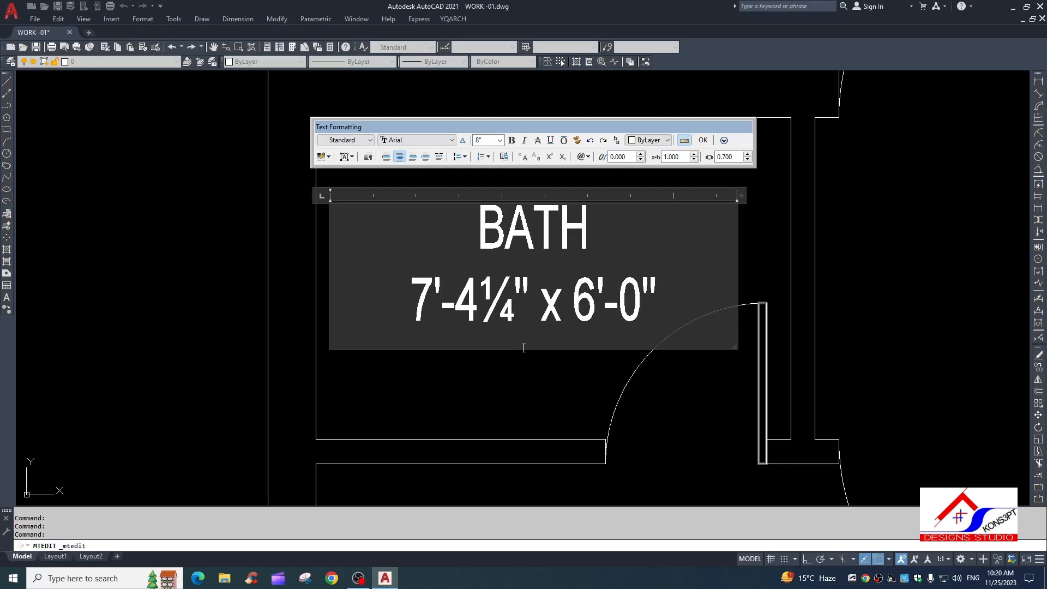
{"action": "key", "text": "BackSpace"}
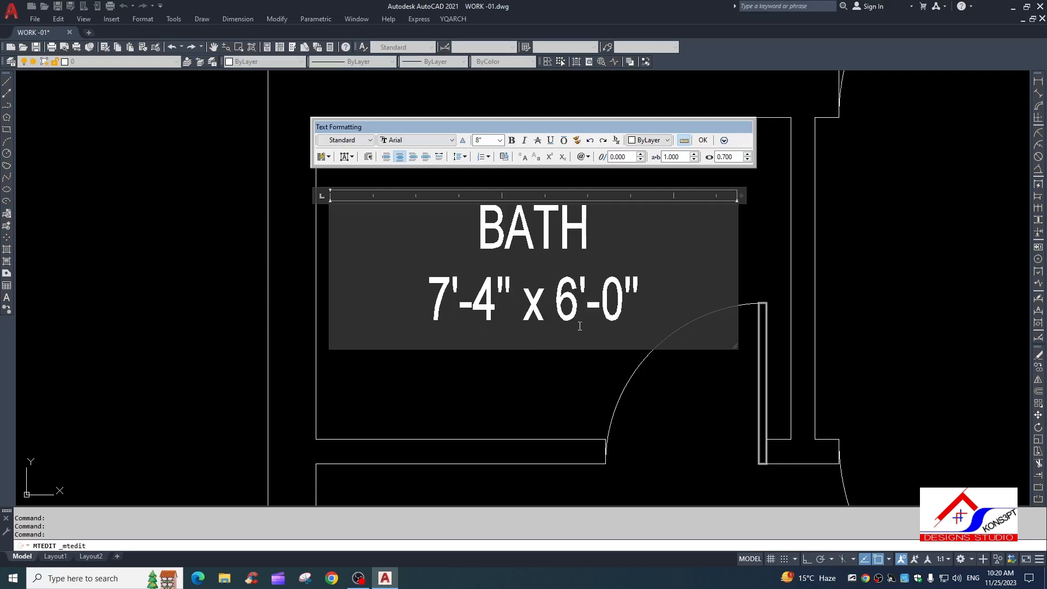
Change the small bath's label size to 7'-4½" x 5'-0" and close the label
{"action": "left_click", "coordinate": [484, 426]}
{"action": "left_click", "coordinate": [500, 298]}
{"action": "left_click", "coordinate": [498, 299]}
{"action": "left_click", "coordinate": [495, 299]}
{"action": "left_click", "coordinate": [496, 302]}
{"action": "double_click", "coordinate": [496, 302]}
{"action": "type", "text": "½"}
{"action": "left_click_drag", "start_coordinate": [573, 306], "coordinate": [590, 305]}
{"action": "type", "text": "5"}
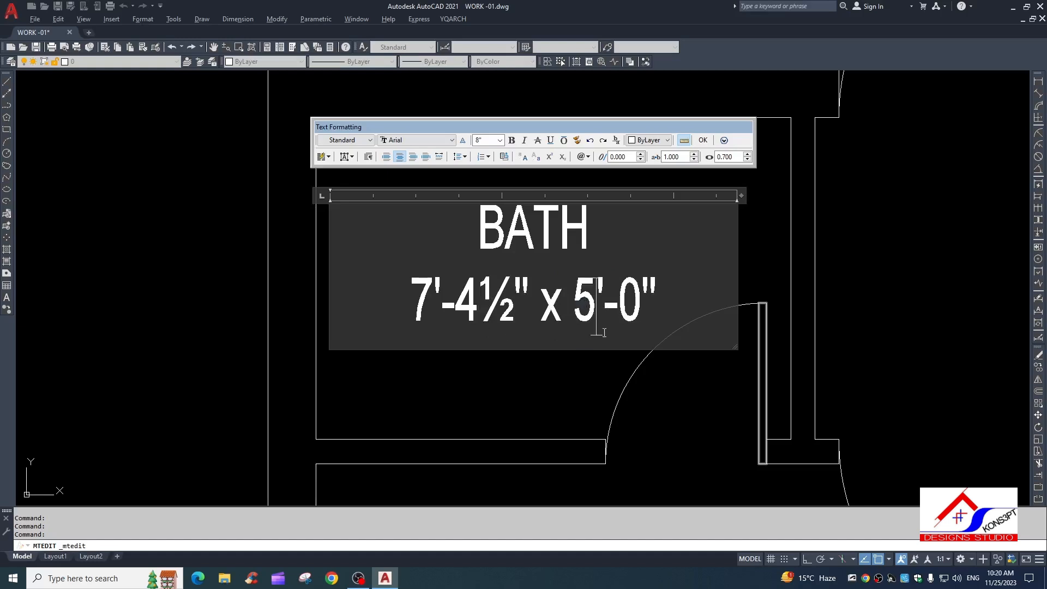
{"action": "left_click", "coordinate": [604, 376]}
Copy the lower room's label horizontally into the open lobby area beside that room
{"action": "scroll", "coordinate": [510, 271], "scroll_direction": "down", "scroll_amount": 6}
{"action": "mouse_move", "coordinate": [561, 265]}
{"action": "middle_mouse_down"}
{"action": "mouse_move", "coordinate": [572, 268]}
{"action": "mouse_move", "coordinate": [544, 224]}
{"action": "middle_mouse_up"}
{"action": "scroll", "coordinate": [634, 400], "scroll_direction": "down", "scroll_amount": 2}
{"action": "scroll", "coordinate": [620, 380], "scroll_direction": "up", "scroll_amount": 4}
{"action": "left_click", "coordinate": [515, 361]}
{"action": "left_click", "coordinate": [493, 424]}
{"action": "type", "text": "co"}
{"action": "key", "text": "space"}
{"action": "left_click", "coordinate": [483, 419]}
{"action": "left_click", "coordinate": [771, 428]}
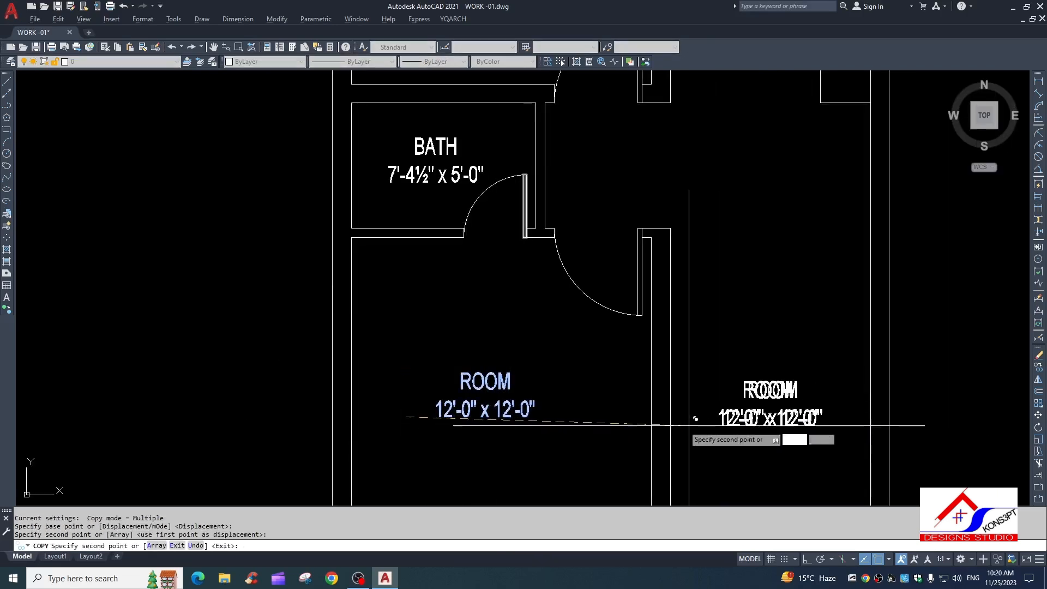
{"action": "key", "text": "Escape"}
{"action": "key", "text": "Escape"}
Replace ROOM with "lobby" in the copied label, keeping the size text on its own second line
{"action": "middle_click_drag", "start_coordinate": [722, 407], "coordinate": [484, 302]}
{"action": "double_click", "coordinate": [537, 284]}
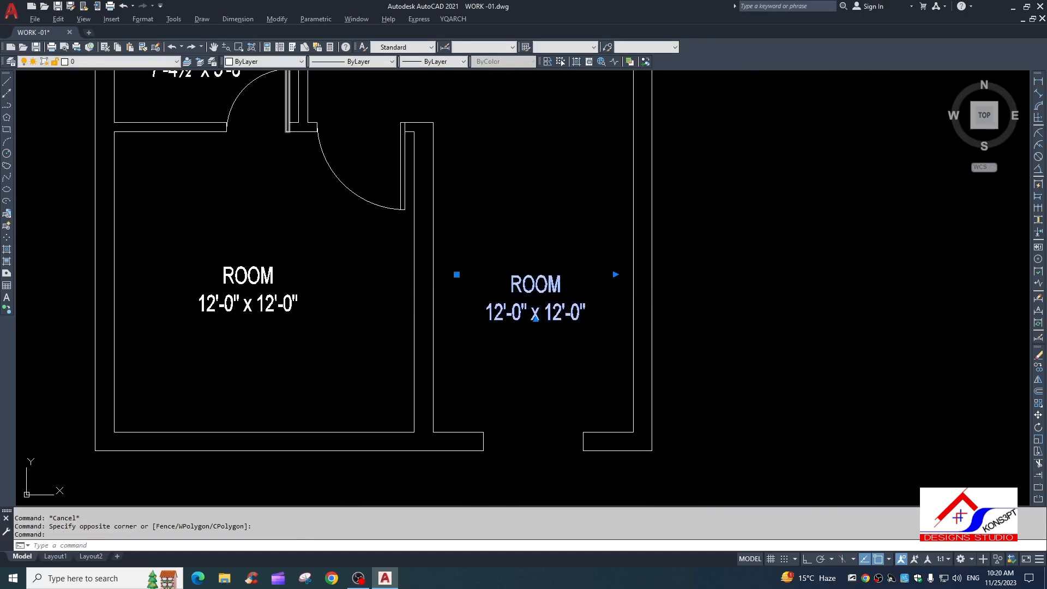
{"action": "double_click", "coordinate": [535, 282]}
{"action": "type", "text": "klobby"}
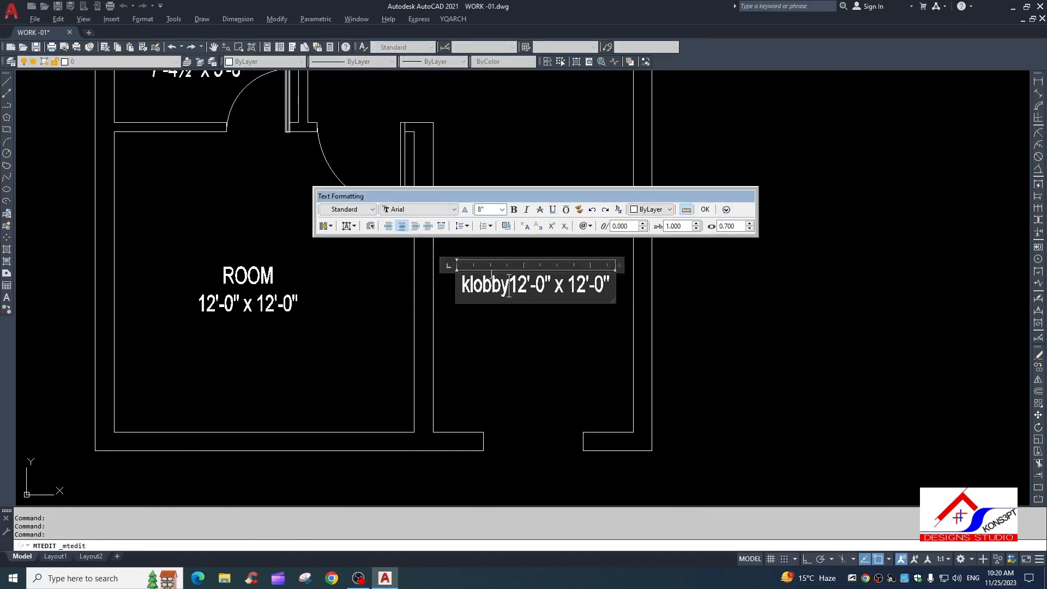
{"action": "key", "text": "Return"}
{"action": "left_click", "coordinate": [519, 285]}
{"action": "key", "text": "BackSpace"}
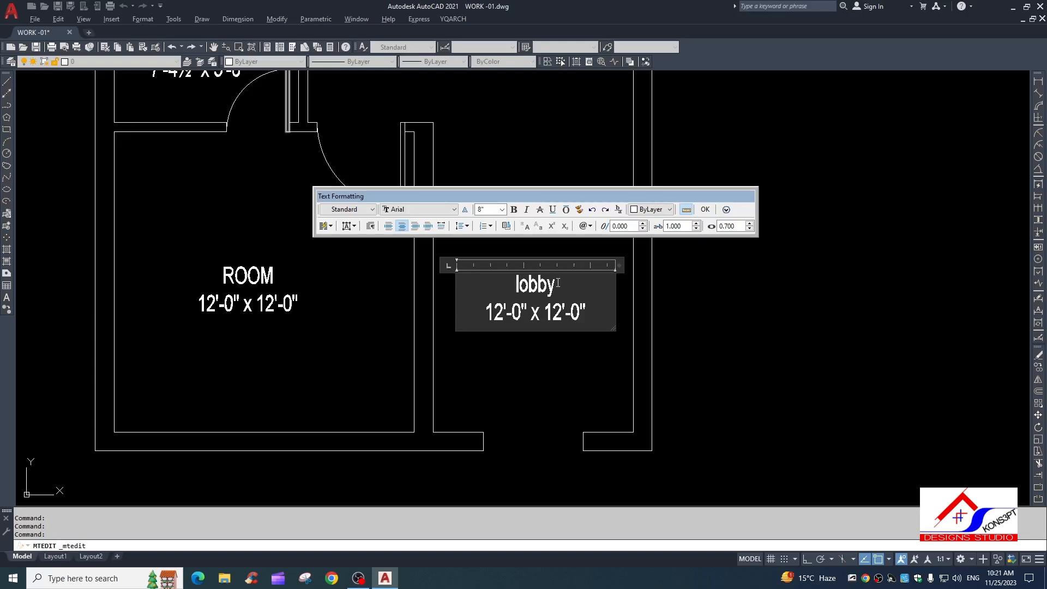
Convert the word lobby in the label to uppercase and close the label
{"action": "left_click_drag", "start_coordinate": [556, 284], "coordinate": [504, 281]}
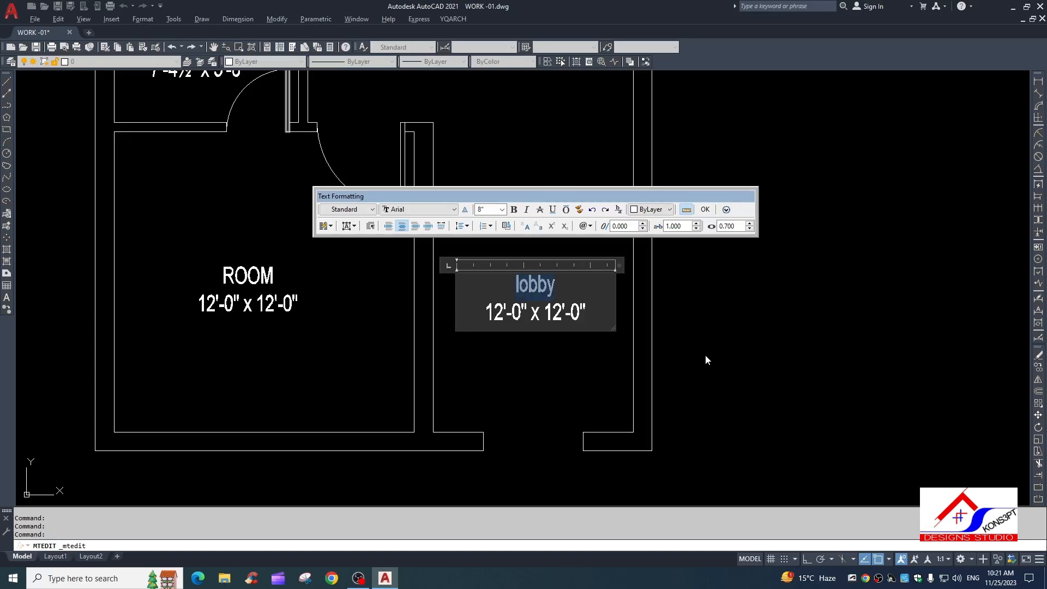
{"action": "key", "text": "ctrl+shift+u"}
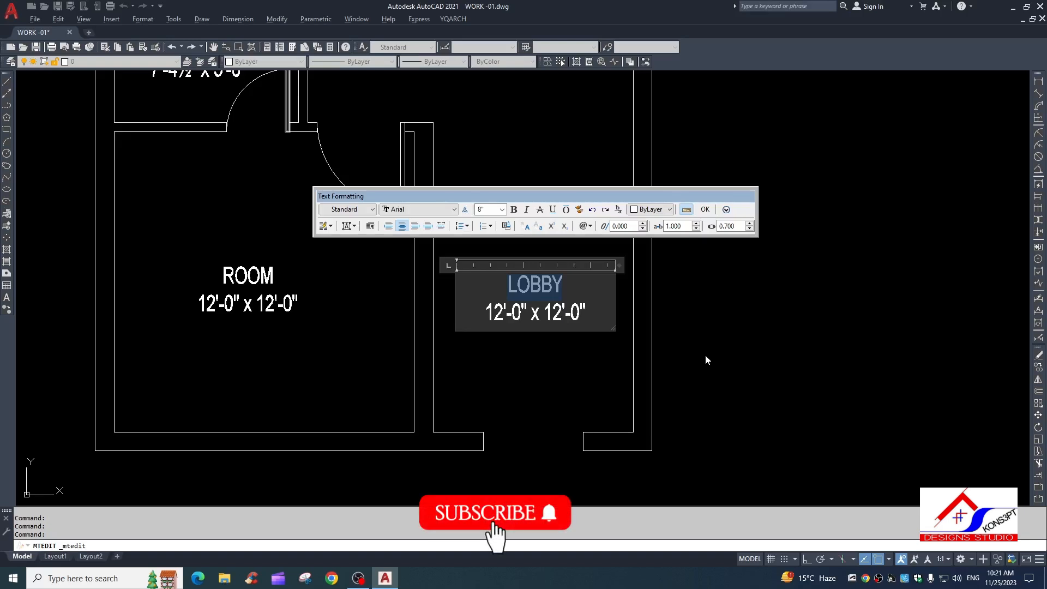
{"action": "key", "text": "ctrl+shift+l"}
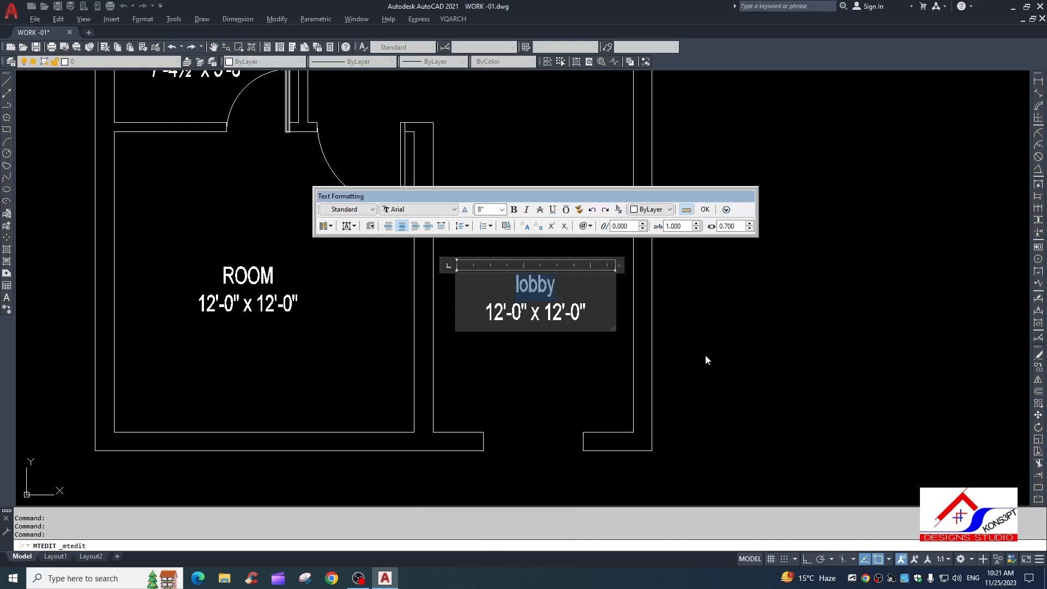
{"action": "key", "text": "ctrl+shift+u"}
{"action": "left_click", "coordinate": [650, 428]}
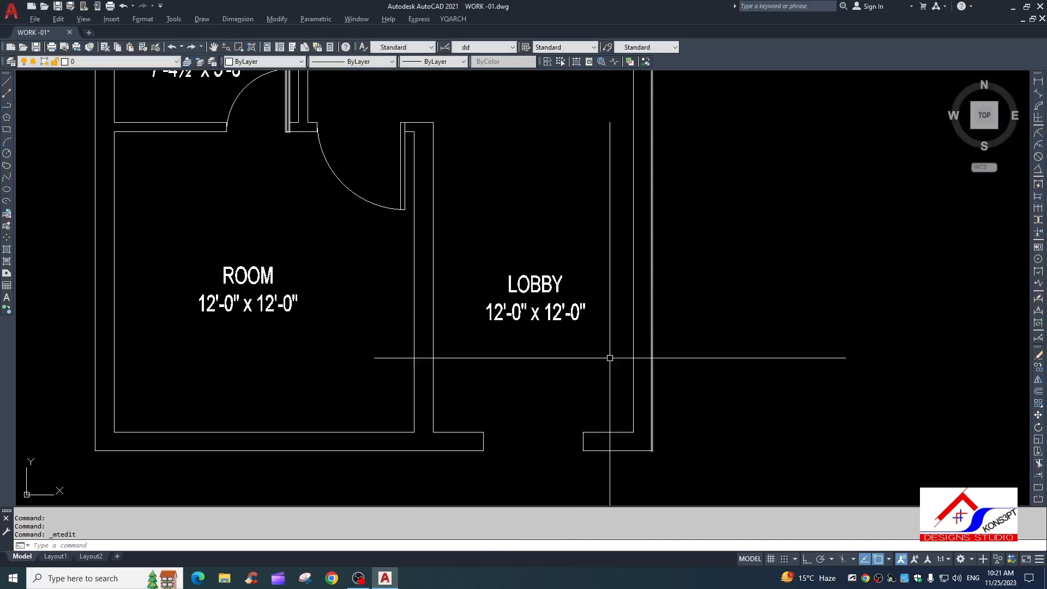
Add a vertical linear dimension for the lobby's length, from its lower inner wall up to the kitchen counter's corner
{"action": "scroll", "coordinate": [650, 427], "scroll_direction": "down", "scroll_amount": 4}
{"action": "key", "text": "Escape"}
{"action": "type", "text": "DLI"}
{"action": "key", "text": "Return"}
{"action": "left_click", "coordinate": [510, 231]}
{"action": "scroll", "coordinate": [508, 435], "scroll_direction": "up", "scroll_amount": 2}
{"action": "left_click", "coordinate": [511, 378]}
{"action": "left_click", "coordinate": [614, 347]}
Add a horizontal linear dimension across the lobby's width between its inner wall faces
{"action": "key", "text": "space"}
{"action": "left_click", "coordinate": [511, 350]}
{"action": "left_click", "coordinate": [636, 348]}
{"action": "left_click", "coordinate": [539, 362]}
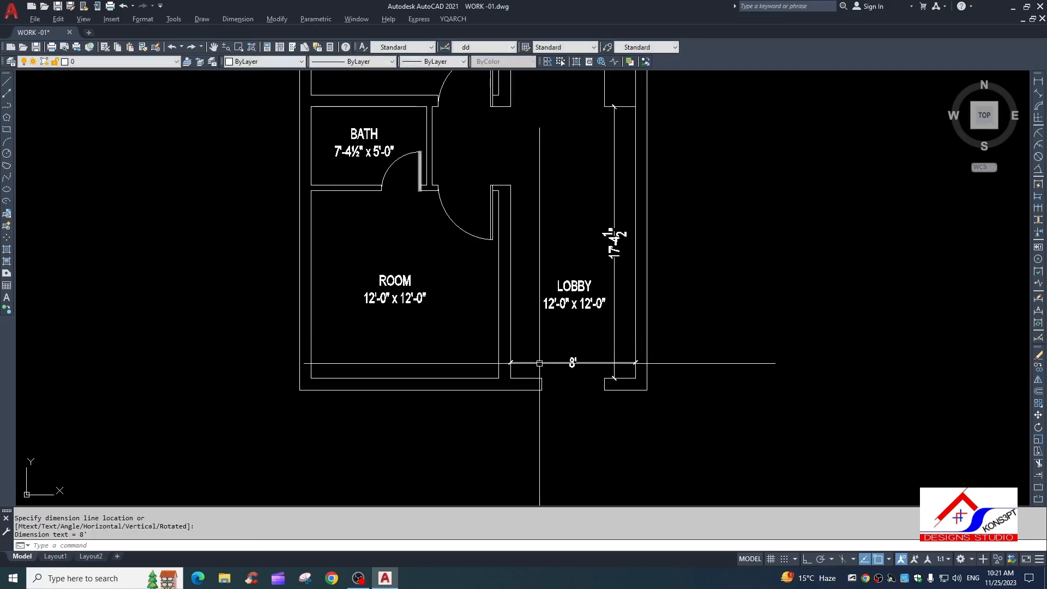
Set the lobby label's size text to 8'-0" x 17'-4½" and close the label
{"action": "scroll", "coordinate": [570, 322], "scroll_direction": "up", "scroll_amount": 2}
{"action": "double_click", "coordinate": [572, 330]}
{"action": "scroll", "coordinate": [574, 337], "scroll_direction": "up", "scroll_amount": 1}
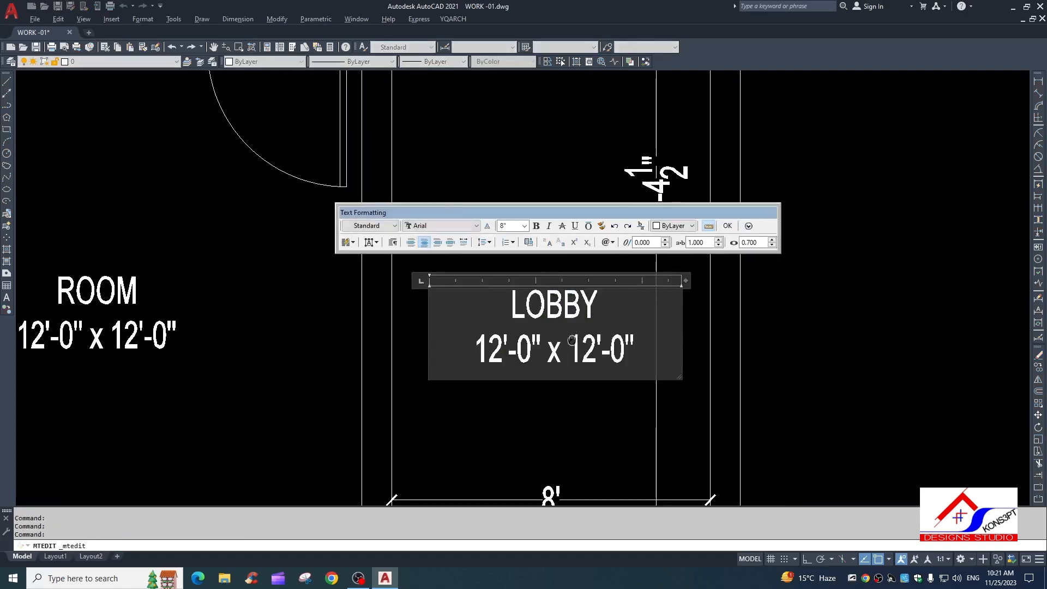
{"action": "scroll", "coordinate": [574, 336], "scroll_direction": "up", "scroll_amount": 1}
{"action": "left_click_drag", "start_coordinate": [472, 407], "coordinate": [421, 388]}
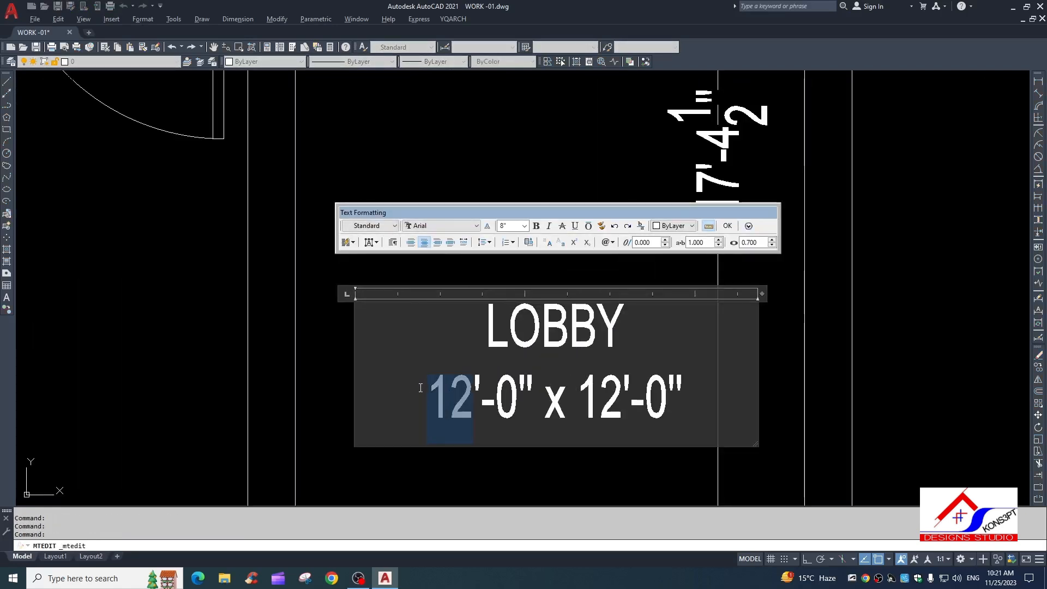
{"action": "type", "text": "8"}
{"action": "left_click_drag", "start_coordinate": [565, 412], "coordinate": [658, 404]}
{"action": "type", "text": "17'-4"}
{"action": "key", "text": "ctrl+v"}
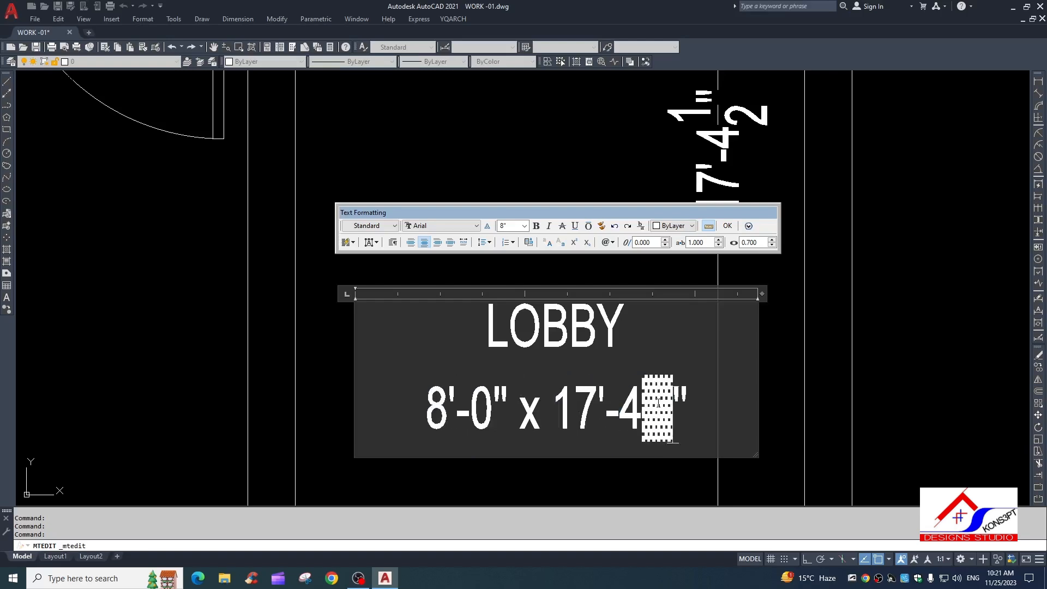
{"action": "key", "text": "BackSpace"}
{"action": "type", "text": "½"}
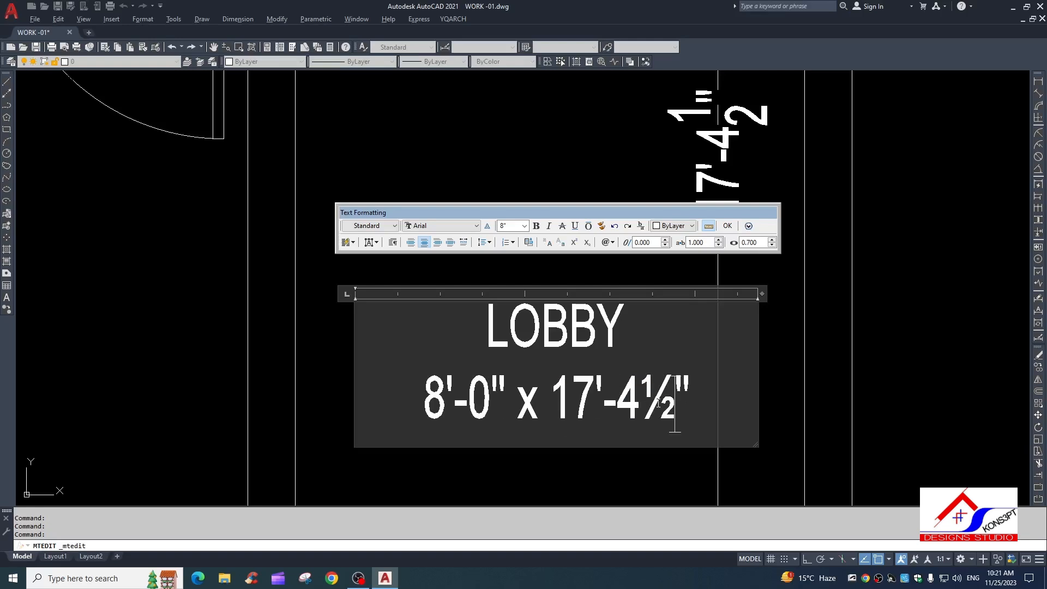
{"action": "left_click", "coordinate": [611, 463]}
Copy the lobby label up into the kitchen area below the upper bath
{"action": "scroll", "coordinate": [573, 389], "scroll_direction": "down", "scroll_amount": 7}
{"action": "key", "text": "Escape"}
{"action": "left_click", "coordinate": [571, 385]}
{"action": "left_click", "coordinate": [561, 441]}
{"action": "type", "text": "co"}
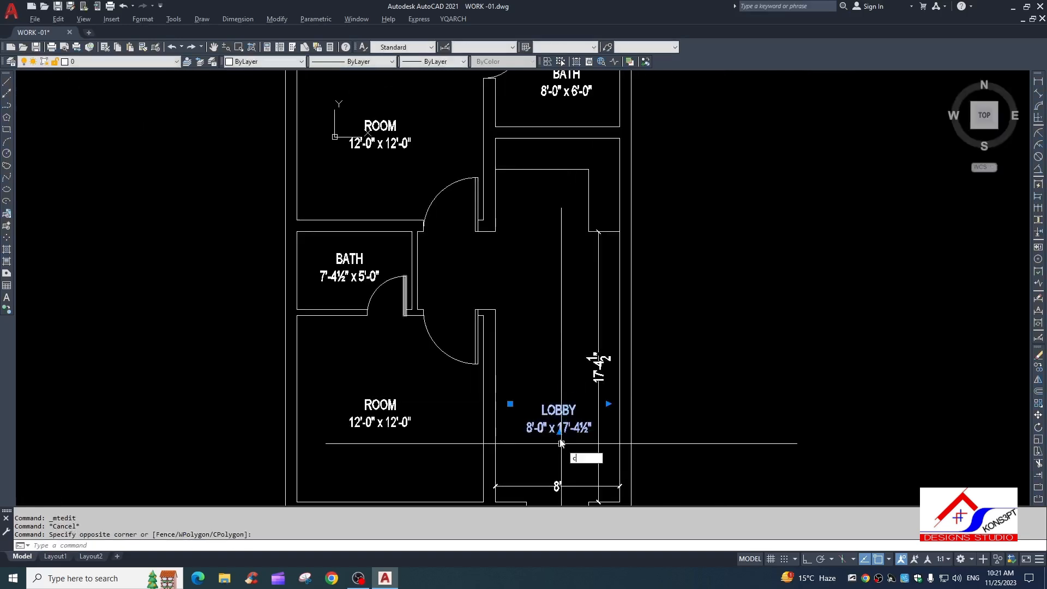
{"action": "key", "text": "space"}
{"action": "left_click", "coordinate": [607, 430]}
{"action": "scroll", "coordinate": [539, 182], "scroll_direction": "up", "scroll_amount": 2}
{"action": "left_click", "coordinate": [635, 236]}
{"action": "key", "text": "Escape"}
Replace LOBBY with "open kit." in the label copied to the kitchen area
{"action": "double_click", "coordinate": [574, 204]}
{"action": "scroll", "coordinate": [583, 199], "scroll_direction": "up", "scroll_amount": 2}
{"action": "left_click_drag", "start_coordinate": [587, 201], "coordinate": [493, 203]}
{"action": "type", "text": "open ki"}
{"action": "type", "text": "t,."}
{"action": "type", "text": "]=="}
{"action": "key", "text": "BackSpace"}
{"action": "key", "text": "BackSpace"}
{"action": "key", "text": "BackSpace"}
{"action": "key", "text": "BackSpace"}
{"action": "key", "text": "BackSpace"}
{"action": "type", "text": "."}
Convert the kitchen label's entire text to uppercase and close the label
{"action": "key", "text": "ctrl+a"}
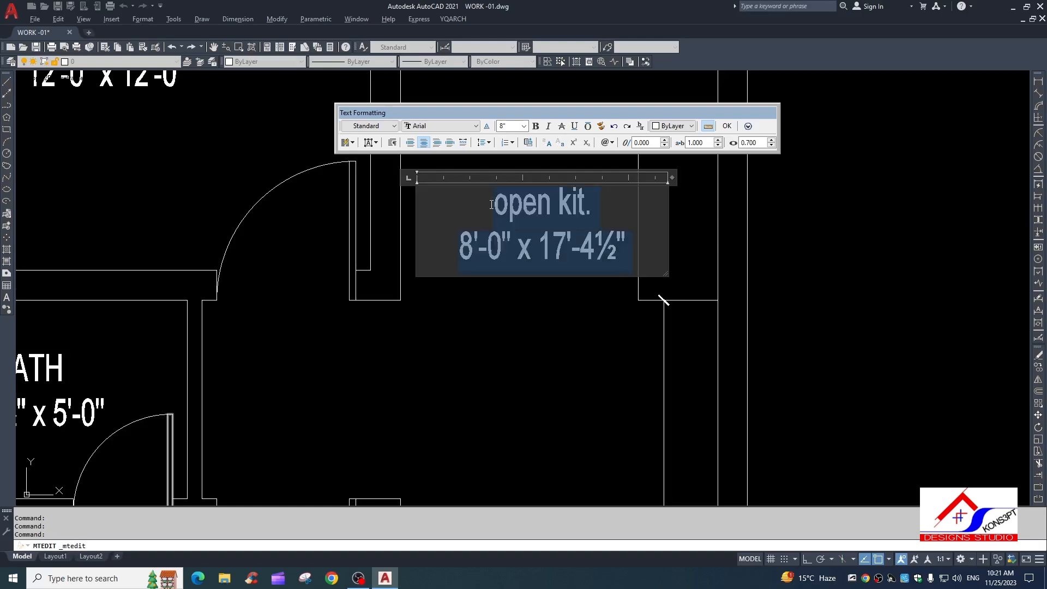
{"action": "key", "text": "ctrl+shift+u"}
{"action": "key", "text": "ctrl+Return"}
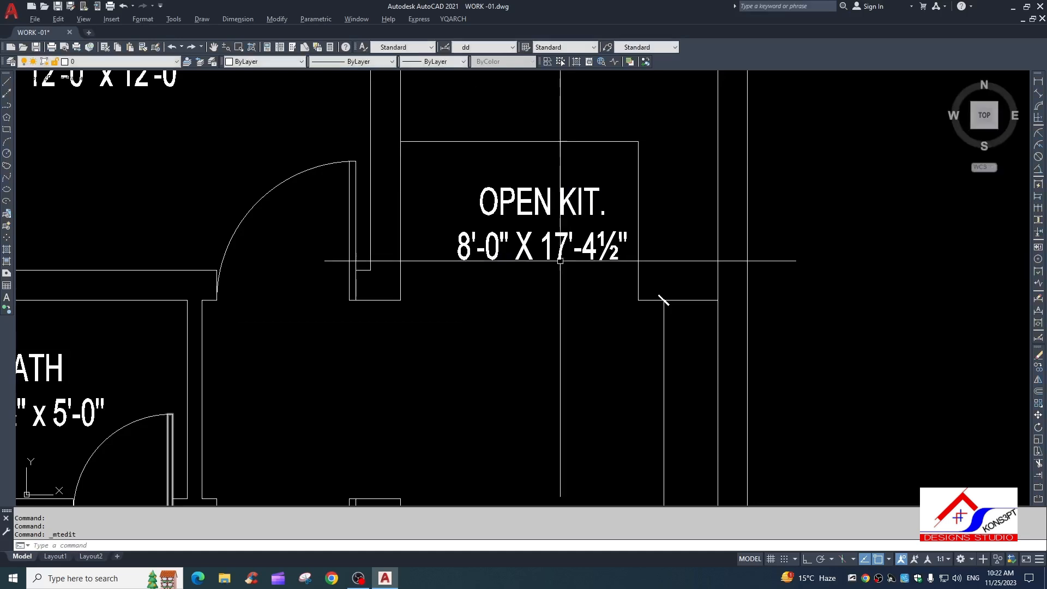
Change the kitchen label's size line to 8'-0" WIDE, in uppercase, and close the label
{"action": "double_click", "coordinate": [549, 214]}
{"action": "left_click_drag", "start_coordinate": [509, 249], "coordinate": [785, 268]}
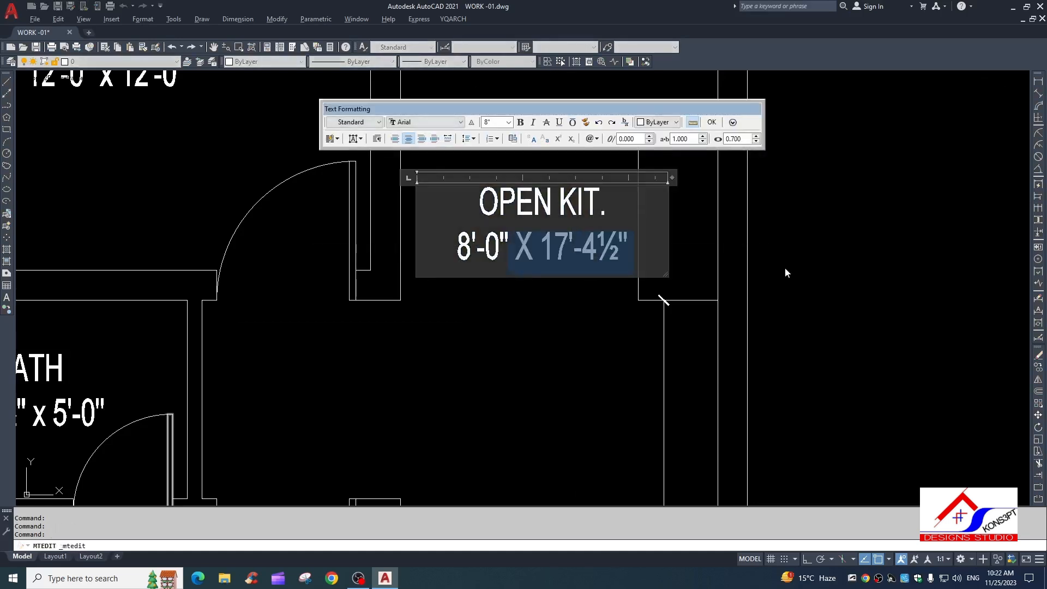
{"action": "key", "text": "Delete"}
{"action": "type", "text": "wide"}
{"action": "key", "text": "ctrl+a"}
{"action": "key", "text": "ctrl+shift+u"}
{"action": "left_click", "coordinate": [823, 246]}
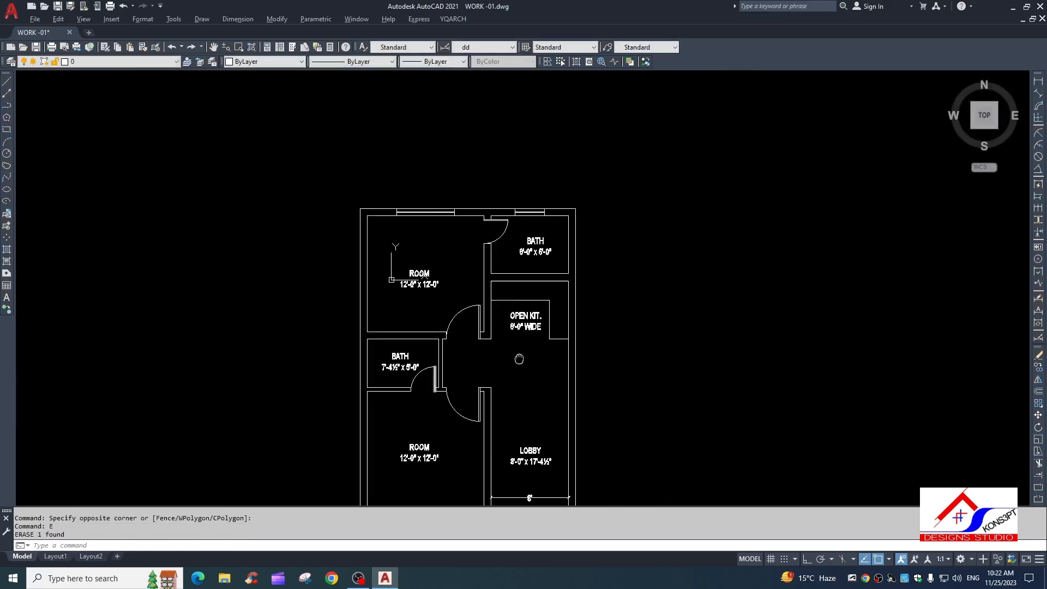
Erase the leftover width dimension across the lobby near its entrance
{"action": "scroll", "coordinate": [519, 359], "scroll_direction": "down", "scroll_amount": 2}
{"action": "key", "text": "Escape"}
{"action": "key", "text": "Escape"}
{"action": "scroll", "coordinate": [525, 373], "scroll_direction": "up", "scroll_amount": 9}
{"action": "left_click", "coordinate": [527, 323]}
{"action": "left_click", "coordinate": [500, 366]}
{"action": "type", "text": "e"}
{"action": "scroll", "coordinate": [505, 430], "scroll_direction": "down", "scroll_amount": 5}
{"action": "key", "text": "Escape"}
{"action": "left_click", "coordinate": [414, 281]}
{"action": "left_click", "coordinate": [410, 267]}
{"action": "type", "text": "c"}
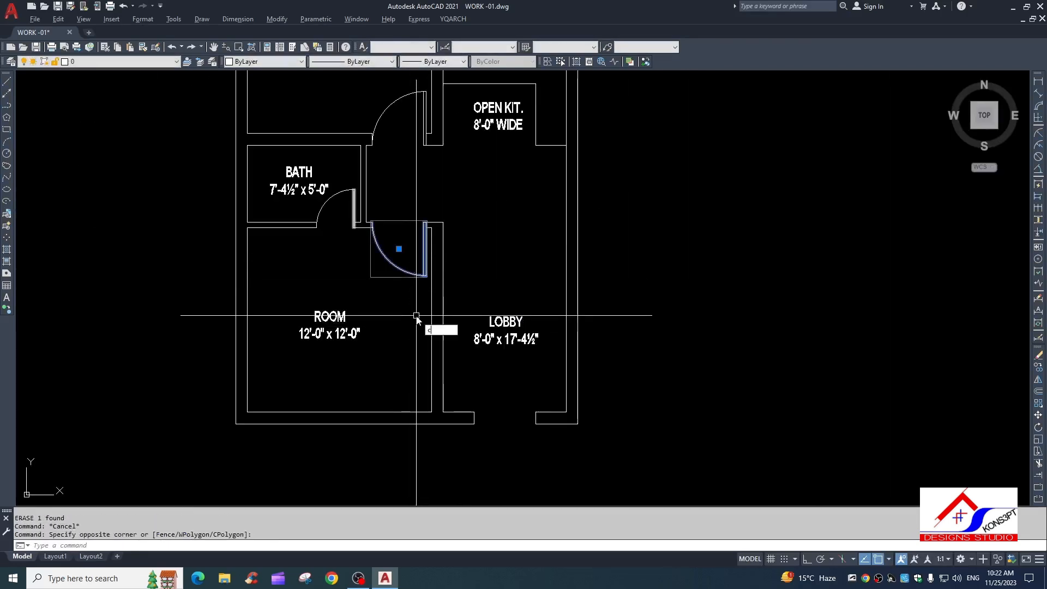
{"action": "type", "text": "o"}
{"action": "left_click", "coordinate": [404, 223]}
{"action": "middle_click_drag", "start_coordinate": [434, 389], "coordinate": [428, 338]}
{"action": "key", "text": "Escape"}
Copy the upper room's door swing to the empty area below the lobby's entrance opening
{"action": "middle_click_drag", "start_coordinate": [405, 115], "coordinate": [406, 320]}
{"action": "key", "text": "Escape"}
{"action": "left_click", "coordinate": [394, 268]}
{"action": "left_click", "coordinate": [382, 255]}
{"action": "type", "text": "co"}
{"action": "left_click", "coordinate": [397, 278]}
{"action": "middle_click_drag", "start_coordinate": [428, 476], "coordinate": [369, 79]}
{"action": "scroll", "coordinate": [476, 281], "scroll_direction": "up", "scroll_amount": 2}
{"action": "left_click", "coordinate": [491, 300]}
{"action": "key", "text": "Escape"}
Mirror the copied door about a vertical axis at its arc's end, keeping the original, to form a double door
{"action": "left_click", "coordinate": [555, 308]}
{"action": "left_click", "coordinate": [493, 363]}
{"action": "type", "text": "mi"}
{"action": "left_click", "coordinate": [448, 337]}
{"action": "left_click", "coordinate": [451, 414]}
{"action": "key", "text": "Return"}
{"action": "key", "text": "Escape"}
Align the double door's outer lower corners to the outer corners of the lobby's entrance opening, scaling it to fit
{"action": "left_click", "coordinate": [531, 311]}
{"action": "left_click", "coordinate": [481, 320]}
{"action": "left_click", "coordinate": [411, 337]}
{"action": "middle_click_drag", "start_coordinate": [449, 354], "coordinate": [449, 366]}
{"action": "type", "text": "al"}
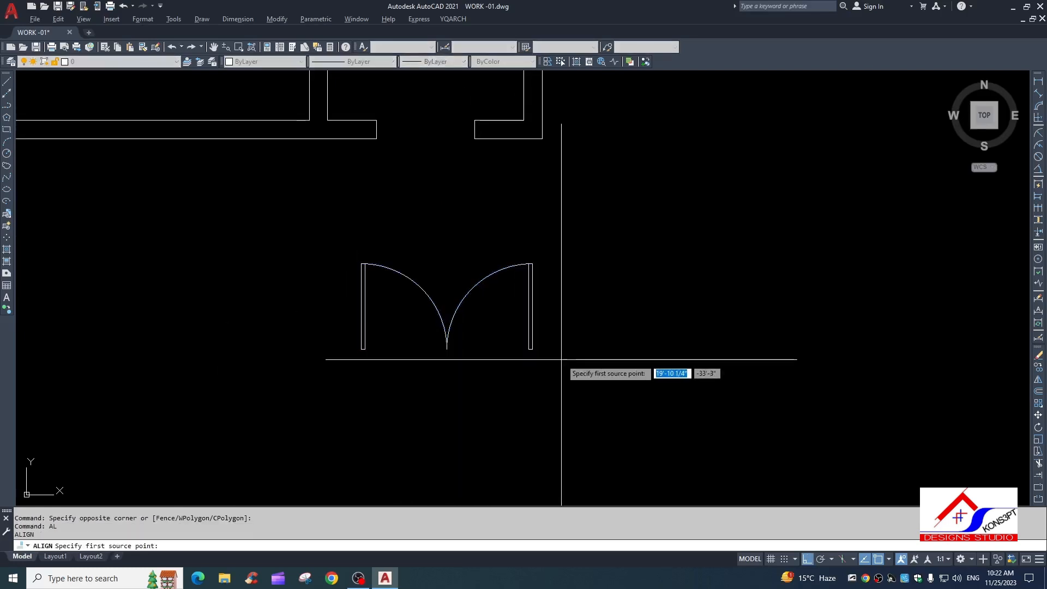
{"action": "left_click", "coordinate": [531, 349]}
{"action": "left_click", "coordinate": [475, 139]}
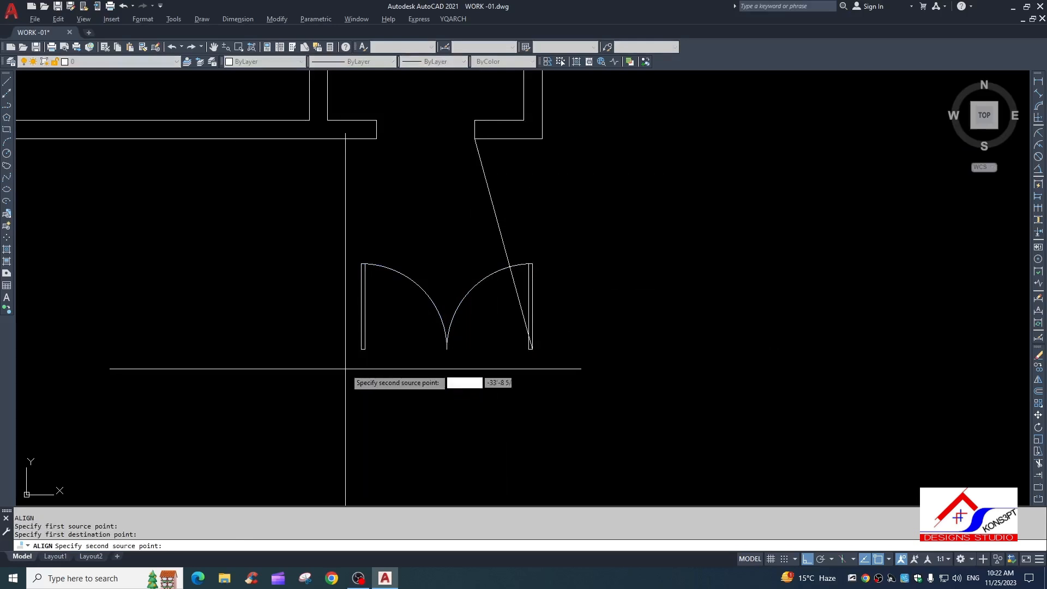
{"action": "left_click", "coordinate": [362, 349]}
{"action": "left_click", "coordinate": [376, 138]}
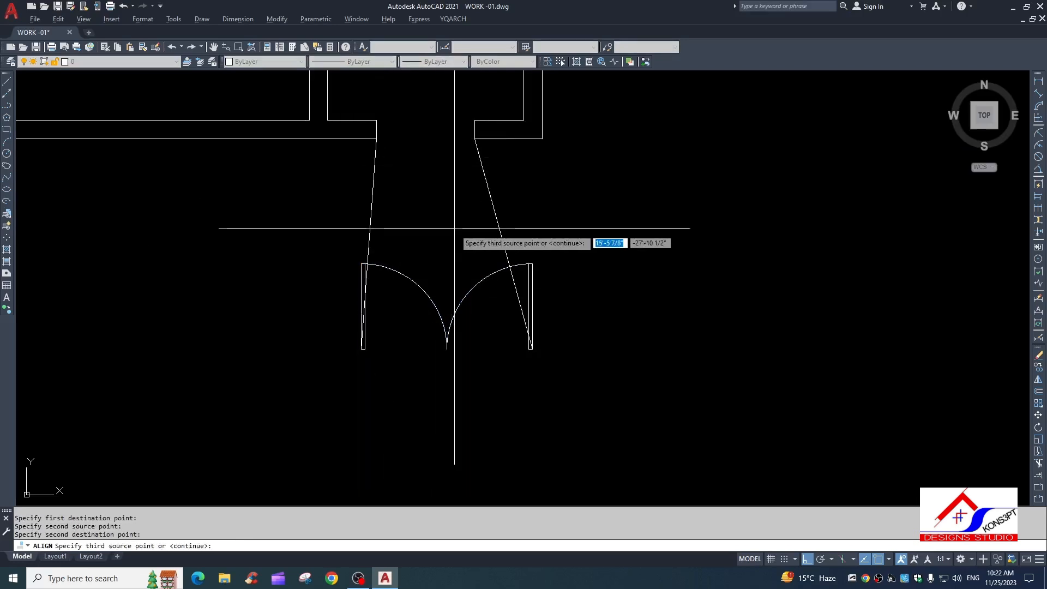
{"action": "key", "text": "Return"}
{"action": "type", "text": "y"}
{"action": "key", "text": "Return"}
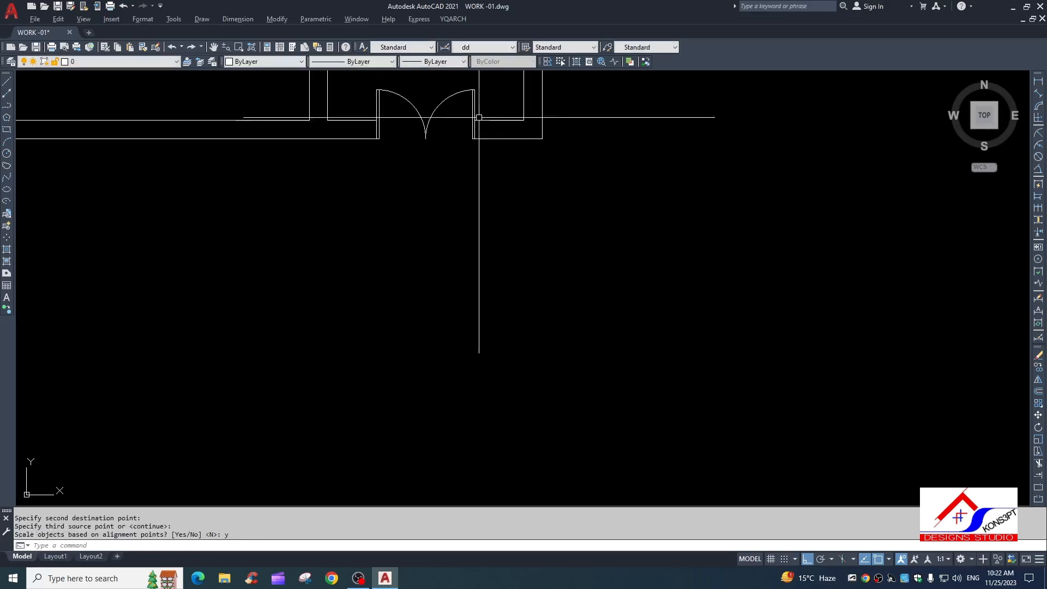
{"action": "scroll", "coordinate": [479, 117], "scroll_direction": "down", "scroll_amount": 4}
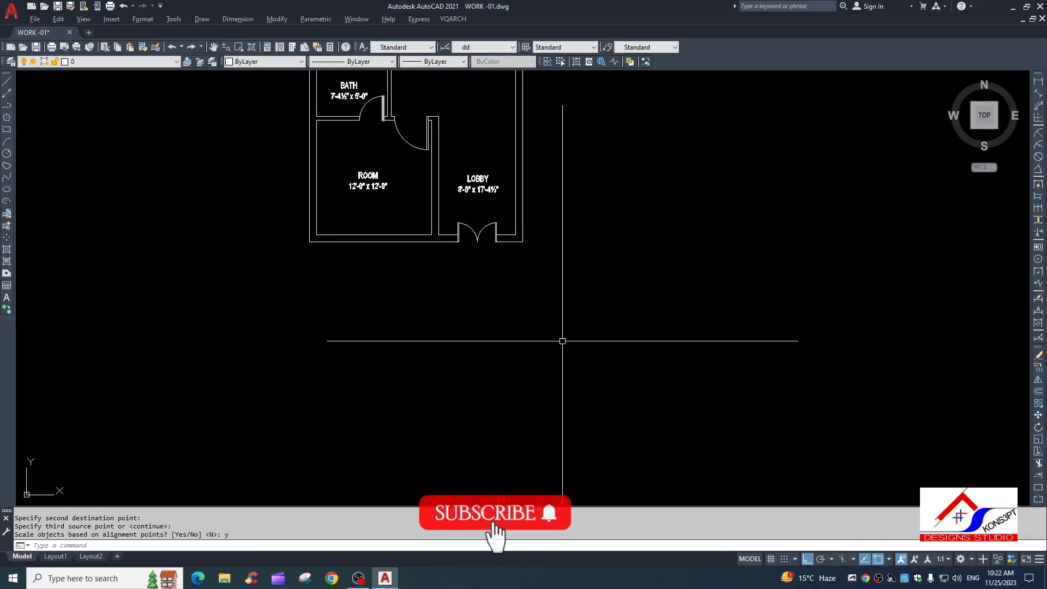
{"action": "scroll", "coordinate": [563, 330], "scroll_direction": "down", "scroll_amount": 3}
{"action": "scroll", "coordinate": [527, 364], "scroll_direction": "up", "scroll_amount": 5}
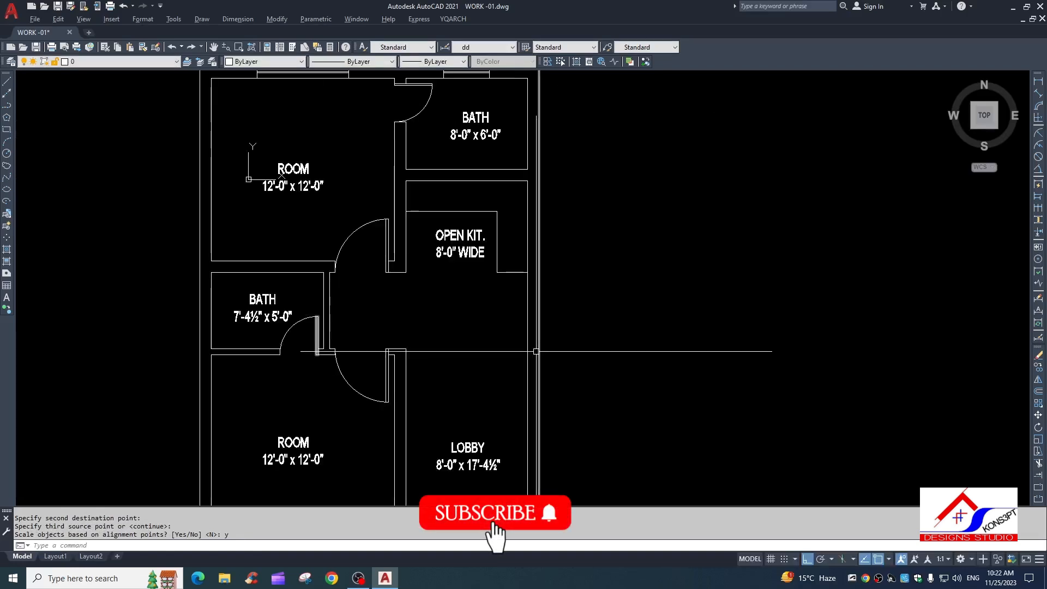
{"action": "scroll", "coordinate": [542, 276], "scroll_direction": "down", "scroll_amount": 2}
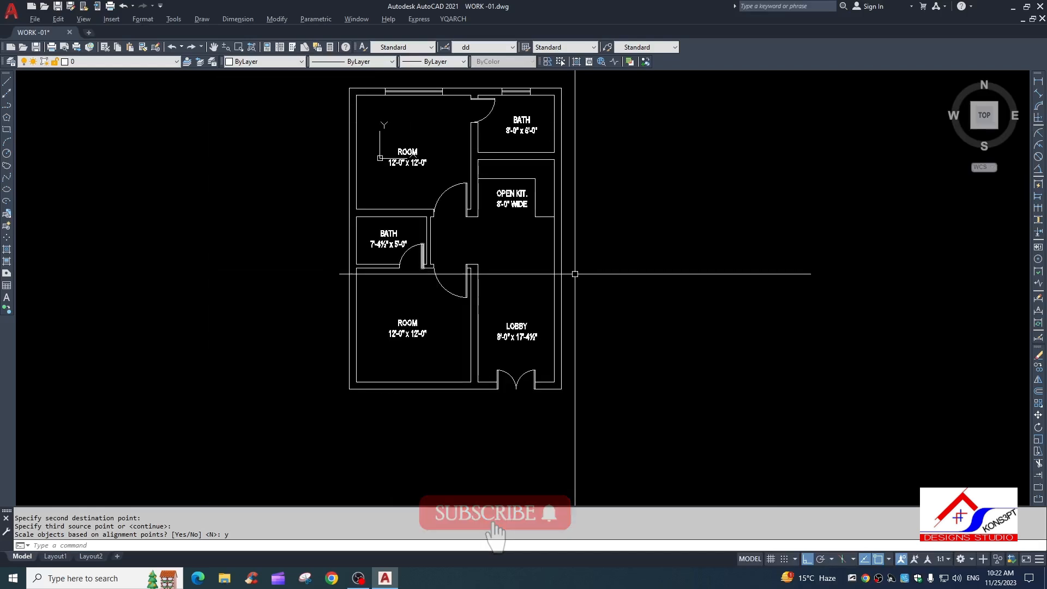
{"action": "middle_click_drag", "start_coordinate": [572, 296], "coordinate": [584, 341]}
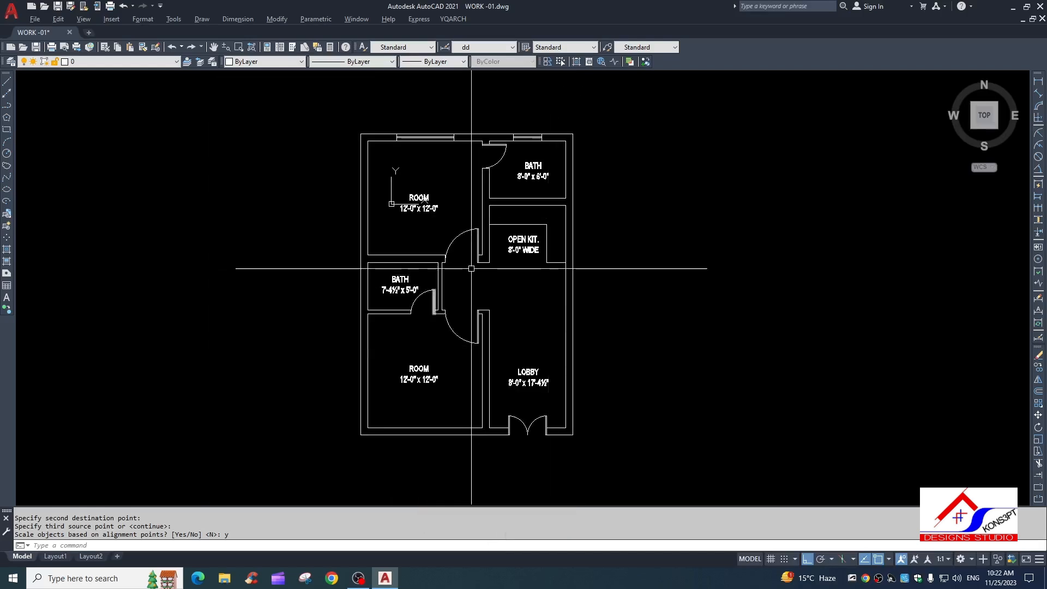
{"action": "scroll", "coordinate": [578, 260], "scroll_direction": "down", "scroll_amount": 2}
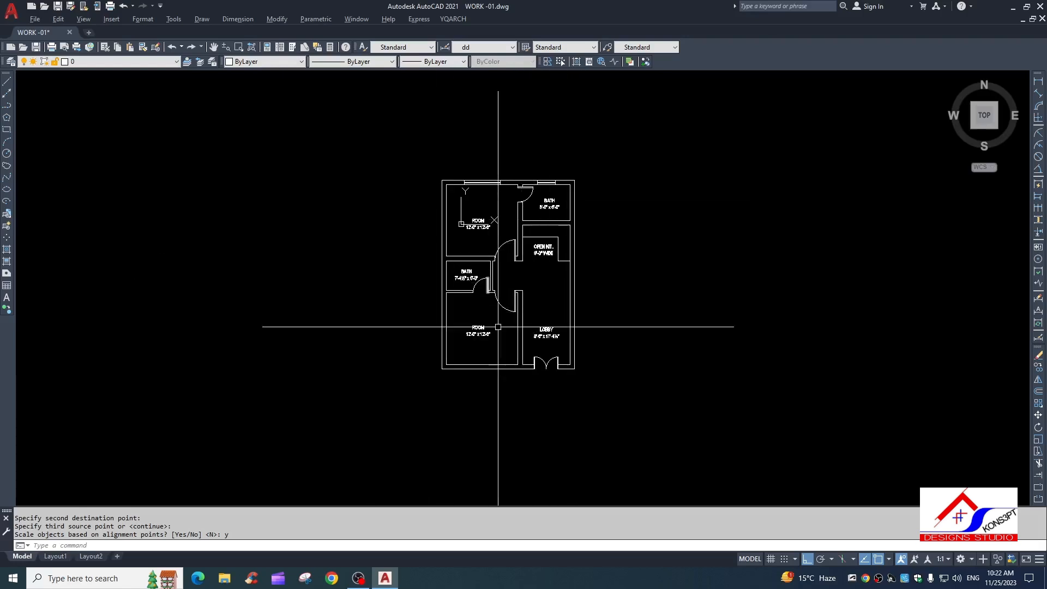
{"action": "scroll", "coordinate": [499, 229], "scroll_direction": "up", "scroll_amount": 2}
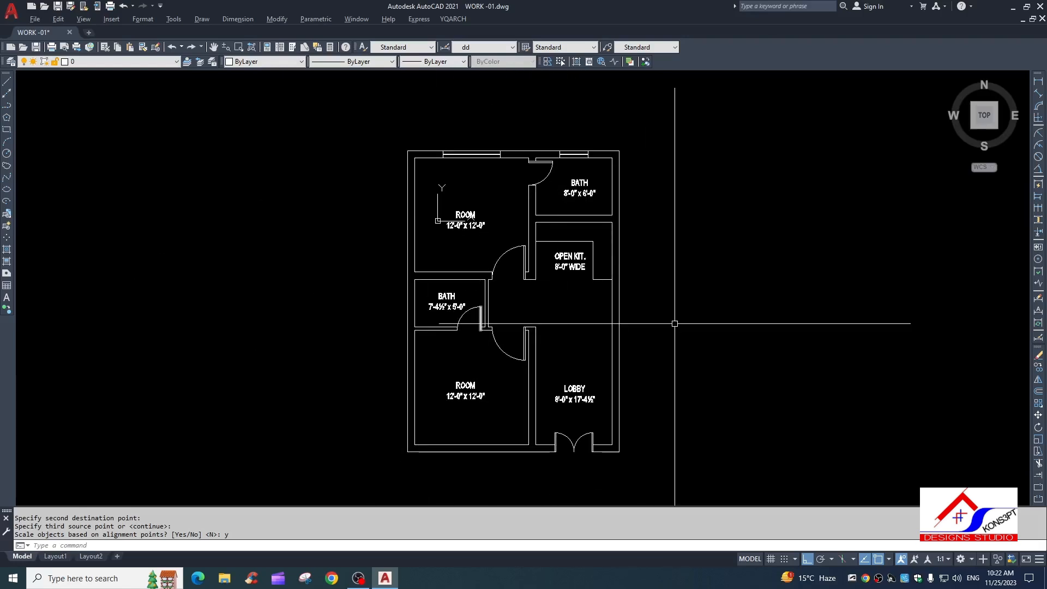